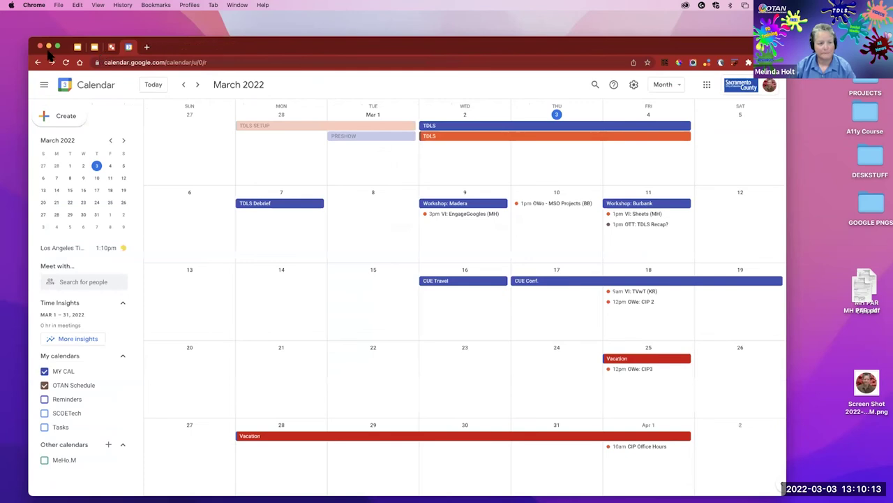
- Close the calendar window, reopen the browser and start it with the MeHoW profile
{"action": "left_click", "coordinate": [40, 46]}
{"action": "left_click", "coordinate": [340, 248]}
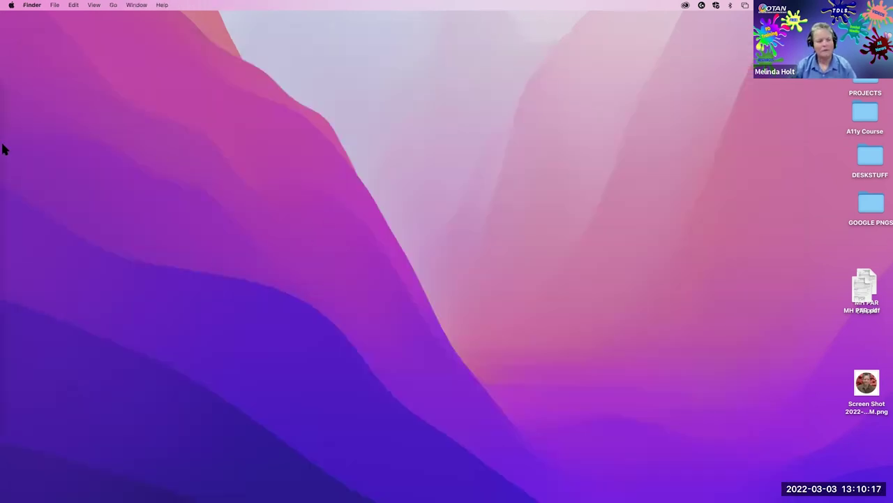
{"action": "mouse_move", "coordinate": [14, 224]}
{"action": "left_click", "coordinate": [23, 191]}
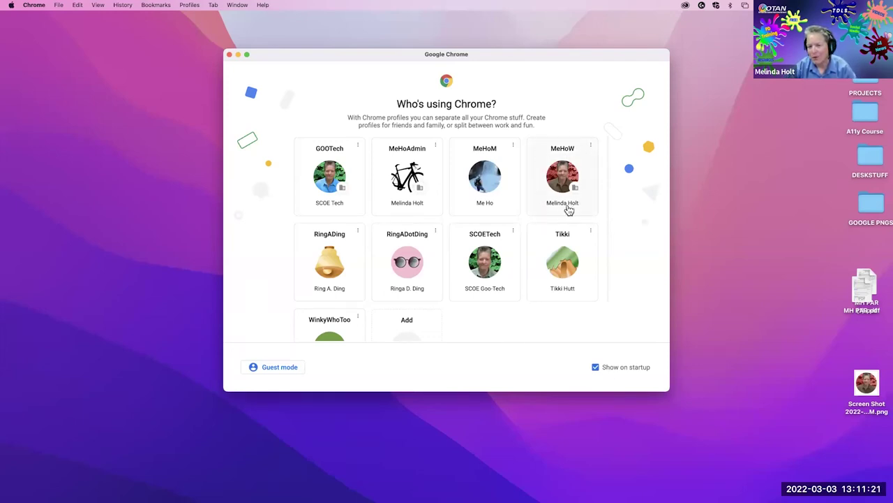
{"action": "left_click", "coordinate": [559, 181]}
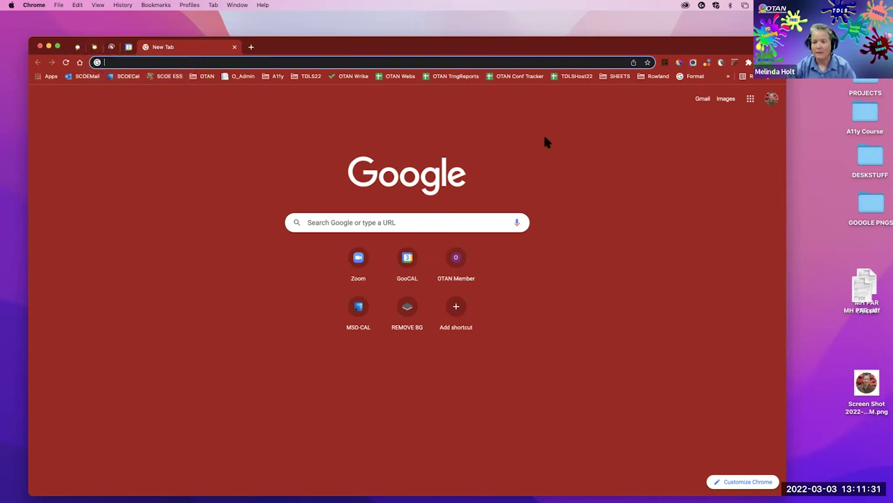
- Reposition the MeHoW window on the desktop and enlarge its new tab page for readability
{"action": "left_click_drag", "start_coordinate": [656, 49], "coordinate": [631, 51]}
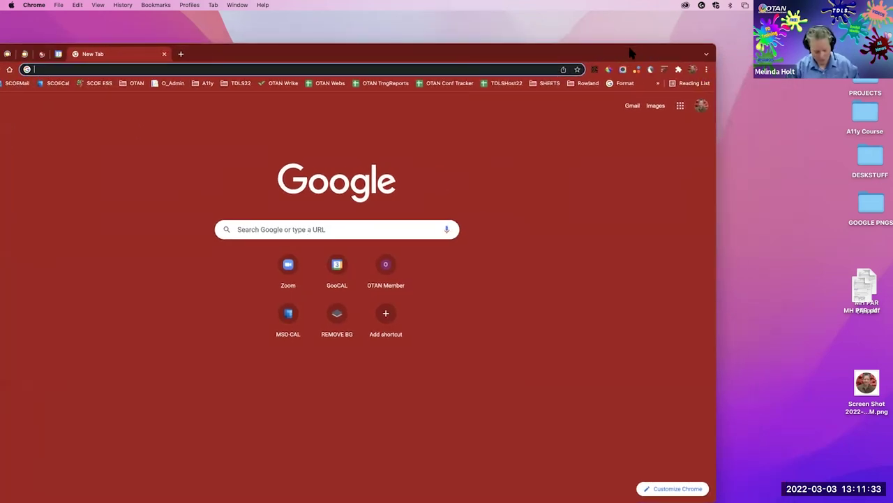
{"action": "key", "text": "super+equal"}
{"action": "key", "text": "super+equal"}
{"action": "key", "text": "super+equal"}
{"action": "key", "text": "super+equal"}
{"action": "key", "text": "super+equal"}
{"action": "key", "text": "super+equal"}
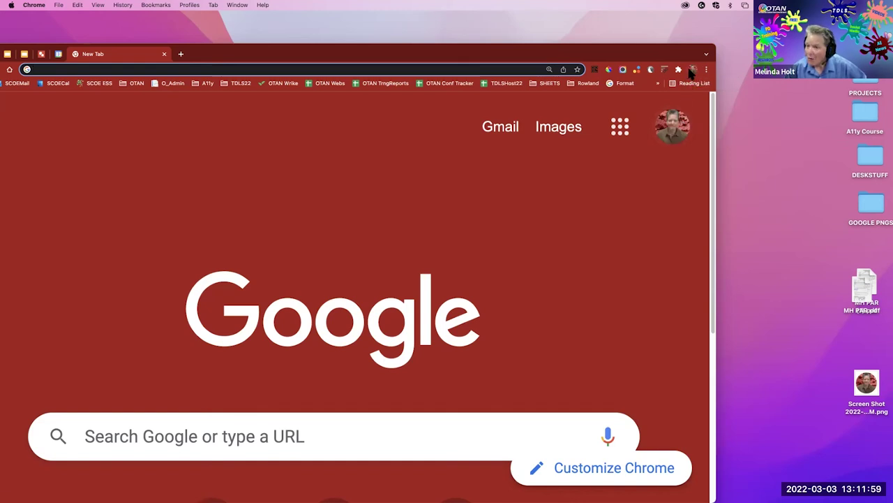
- Examine the Google apps list and the accounts listed in the Google account menu, closing each again
{"action": "left_click", "coordinate": [627, 140]}
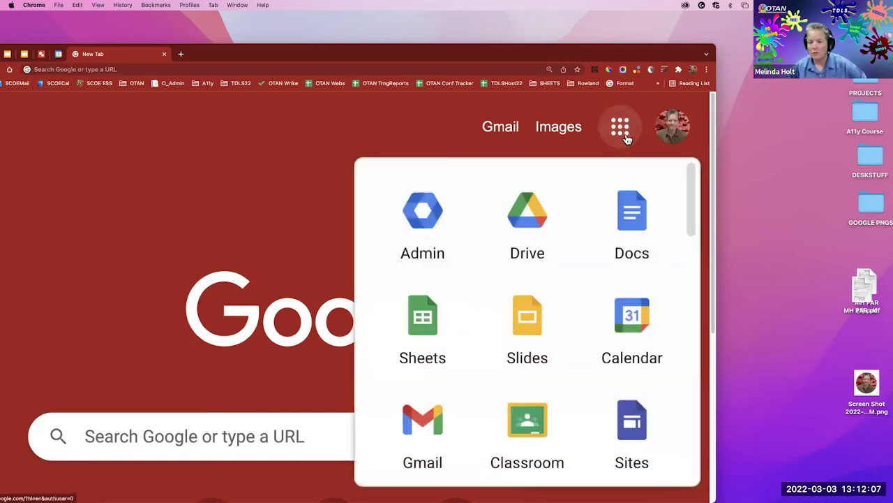
{"action": "left_click", "coordinate": [677, 155]}
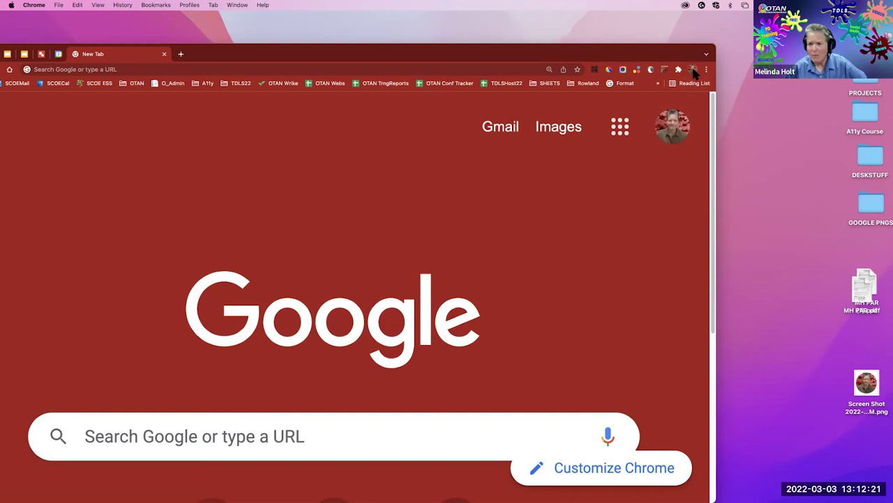
{"action": "left_click", "coordinate": [681, 126]}
{"action": "scroll", "coordinate": [613, 279], "scroll_direction": "down", "scroll_amount": 2}
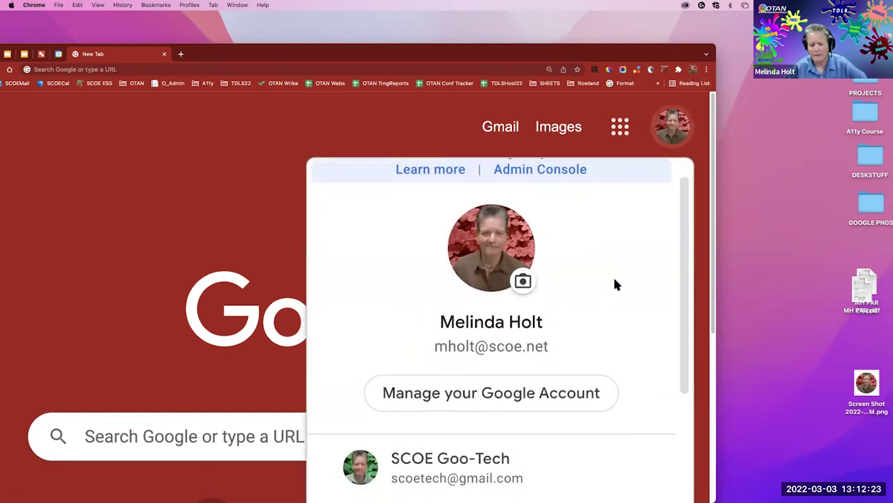
{"action": "scroll", "coordinate": [590, 291], "scroll_direction": "down", "scroll_amount": 2}
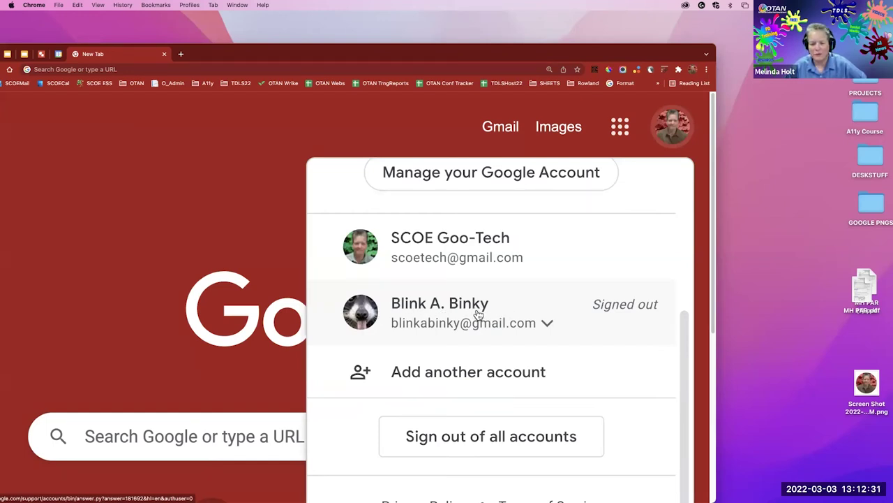
{"action": "scroll", "coordinate": [435, 279], "scroll_direction": "up", "scroll_amount": 1}
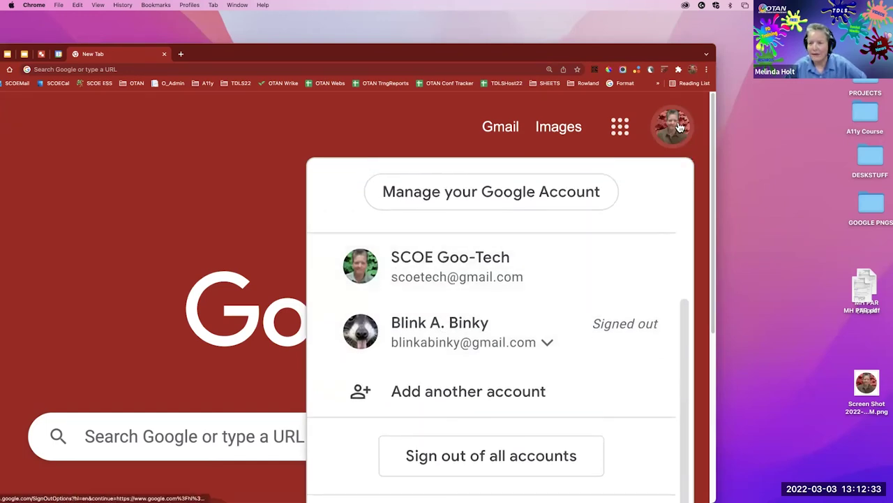
{"action": "left_click", "coordinate": [655, 153]}
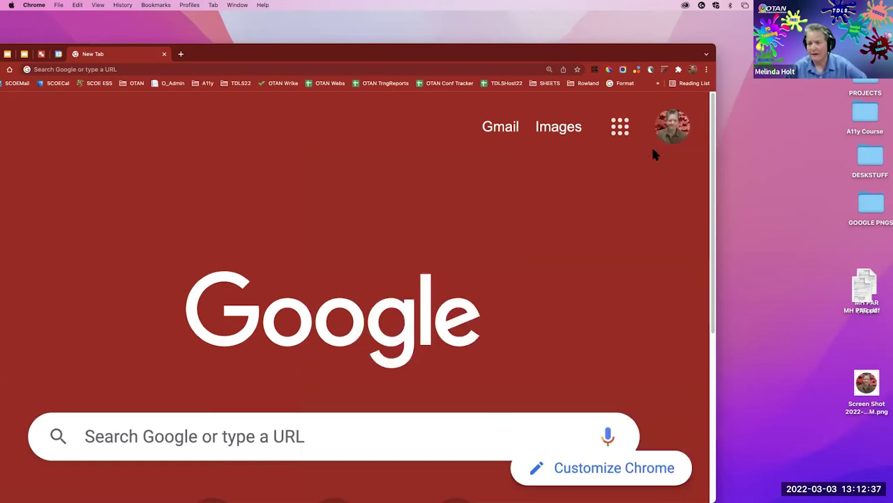
- Open the SCOETech profile in its own window from the MeHoW profile list and reposition both windows
{"action": "left_click_drag", "start_coordinate": [700, 69], "coordinate": [705, 58]}
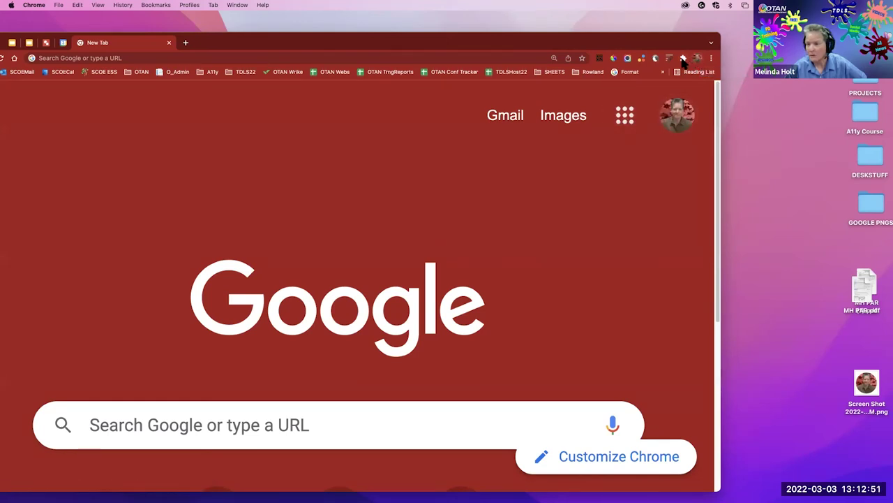
{"action": "left_click", "coordinate": [698, 59]}
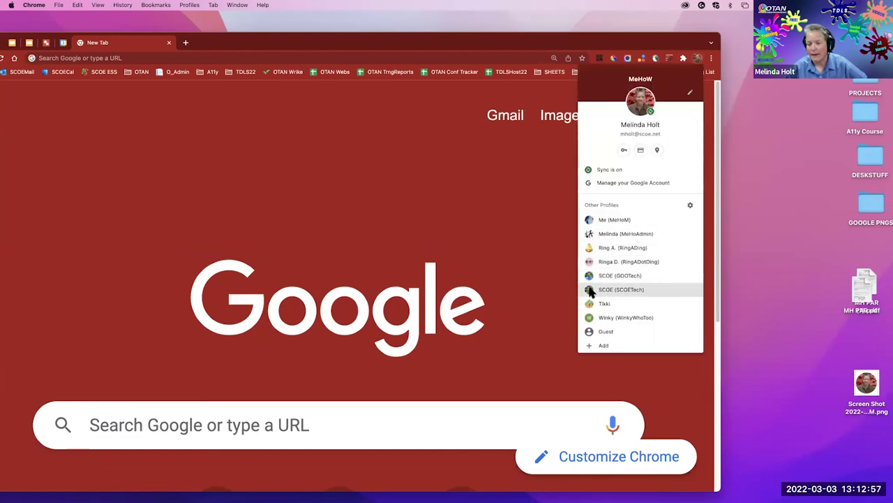
{"action": "left_click", "coordinate": [630, 290]}
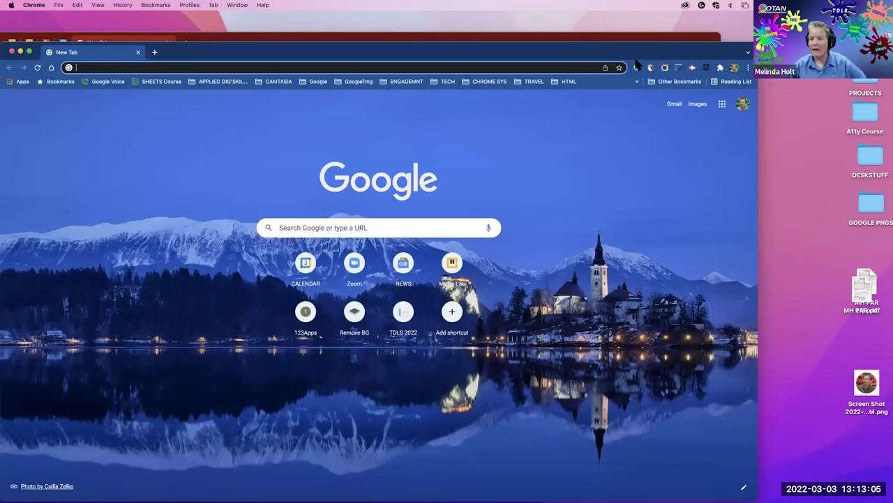
{"action": "left_click_drag", "start_coordinate": [646, 51], "coordinate": [654, 50]}
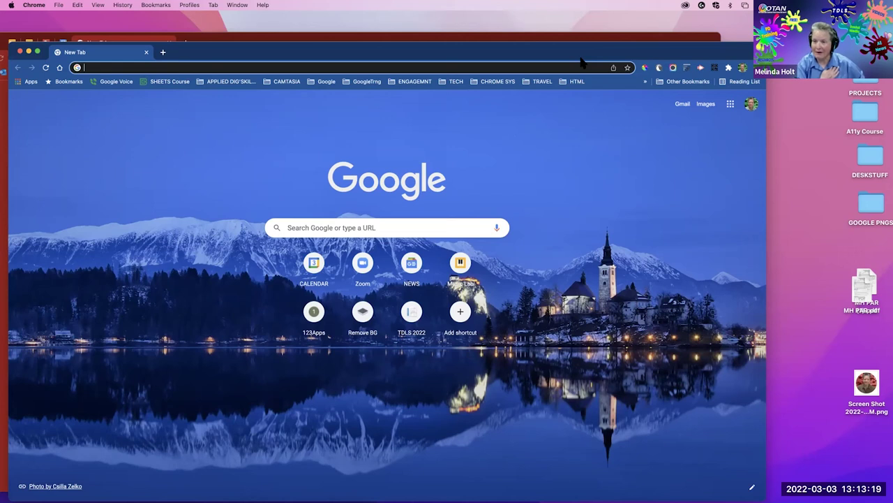
- Open the MeHoM profile in its own window and move it lower so the other profile windows show behind
{"action": "left_click", "coordinate": [743, 68]}
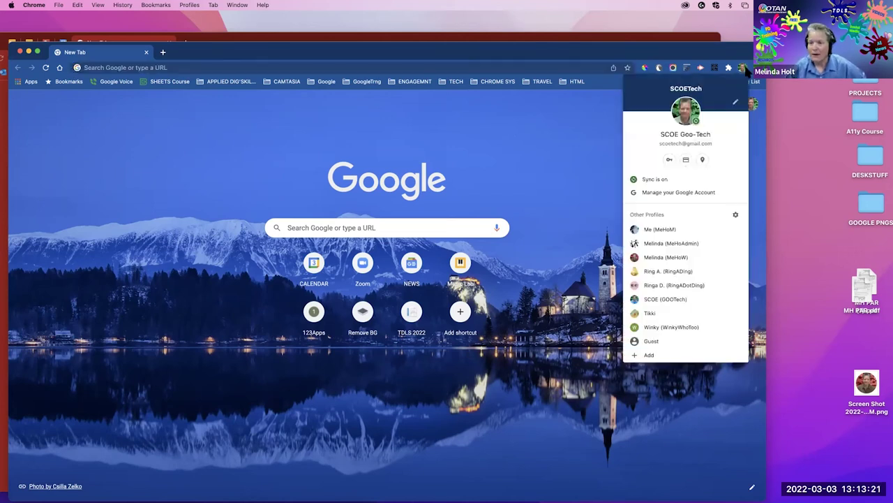
{"action": "left_click", "coordinate": [659, 229]}
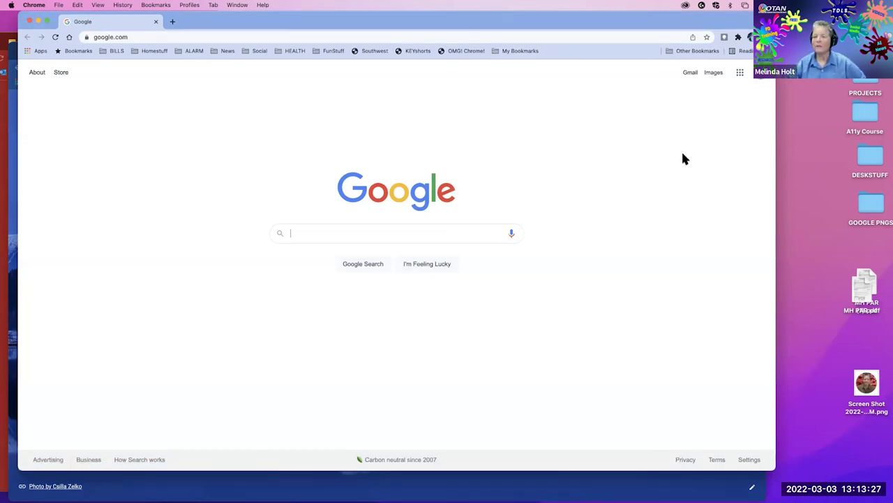
{"action": "left_click_drag", "start_coordinate": [697, 20], "coordinate": [726, 114]}
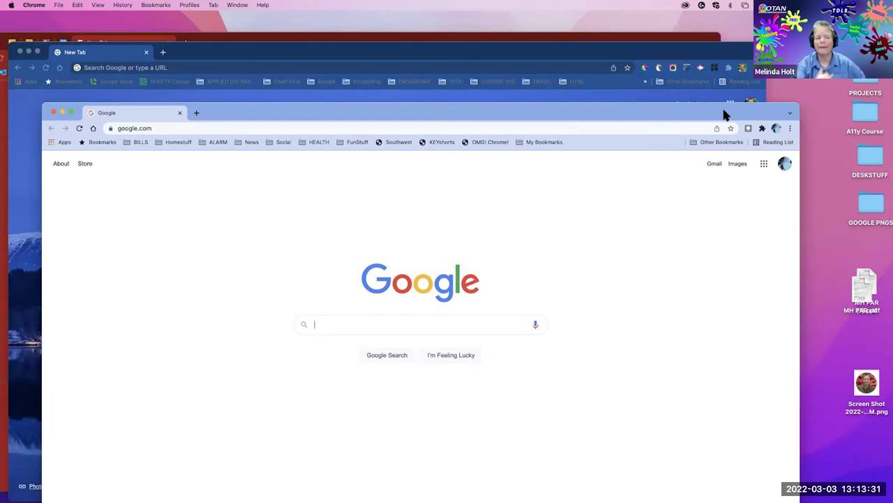
{"action": "left_click_drag", "start_coordinate": [681, 102], "coordinate": [764, 107]}
- Bring the MeHoW window to the front and close the MeHoM profile window
{"action": "mouse_move", "coordinate": [659, 39]}
{"action": "left_mouse_down"}
{"action": "mouse_move", "coordinate": [658, 60]}
{"action": "mouse_move", "coordinate": [680, 30]}
{"action": "mouse_move", "coordinate": [646, 29]}
{"action": "left_mouse_up"}
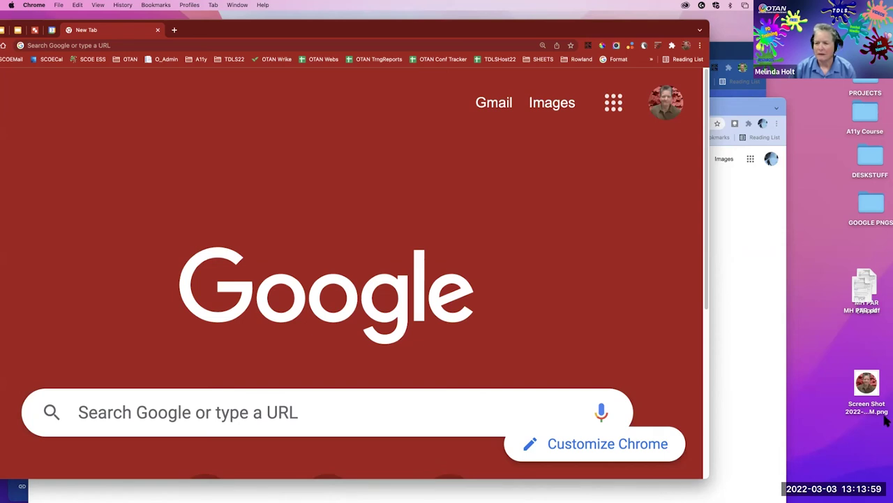
{"action": "left_click", "coordinate": [753, 106]}
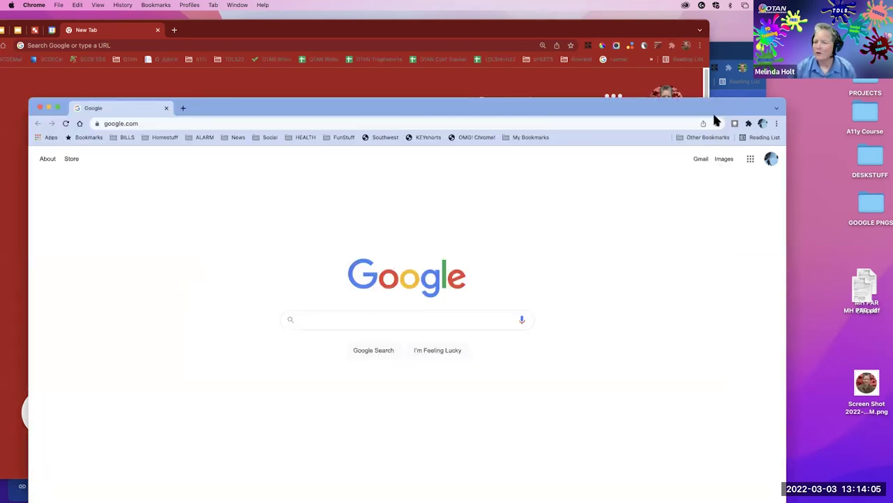
{"action": "left_click", "coordinate": [40, 109]}
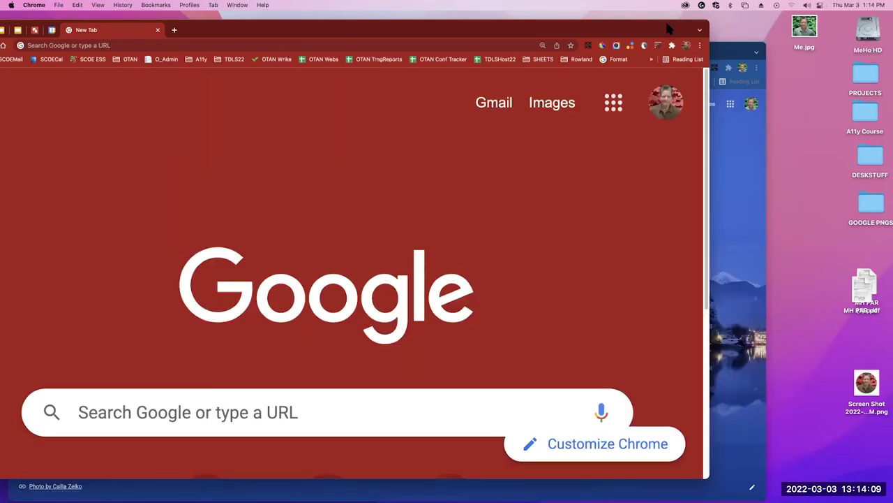
- Shift the SCOETech window slightly and reset the MeHoW new tab page's zoom to 100%
{"action": "left_click_drag", "start_coordinate": [729, 52], "coordinate": [748, 64]}
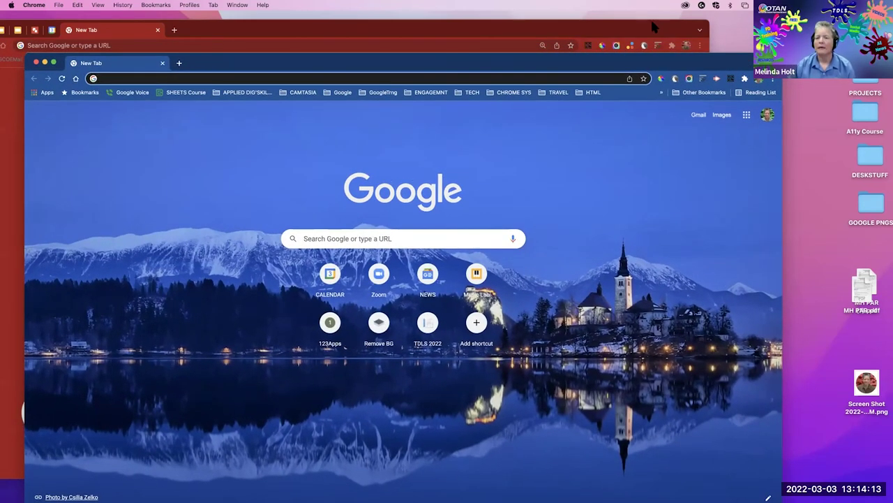
{"action": "left_click", "coordinate": [659, 22]}
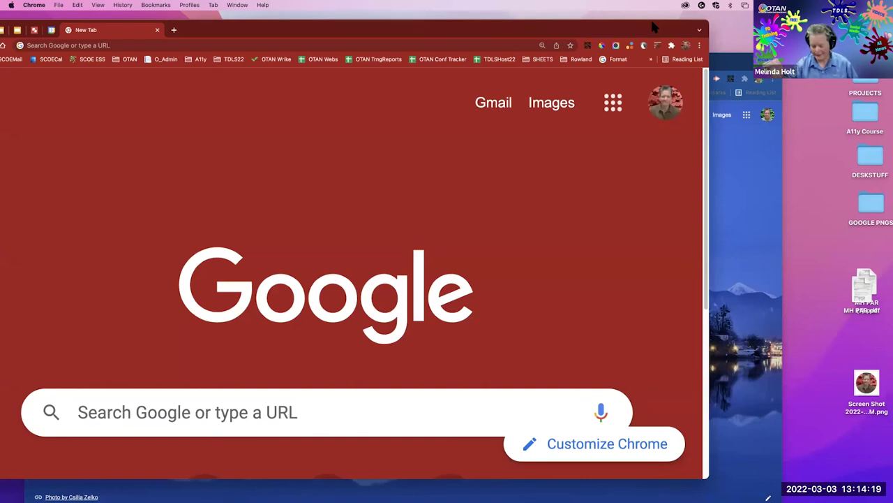
{"action": "key", "text": "super+0"}
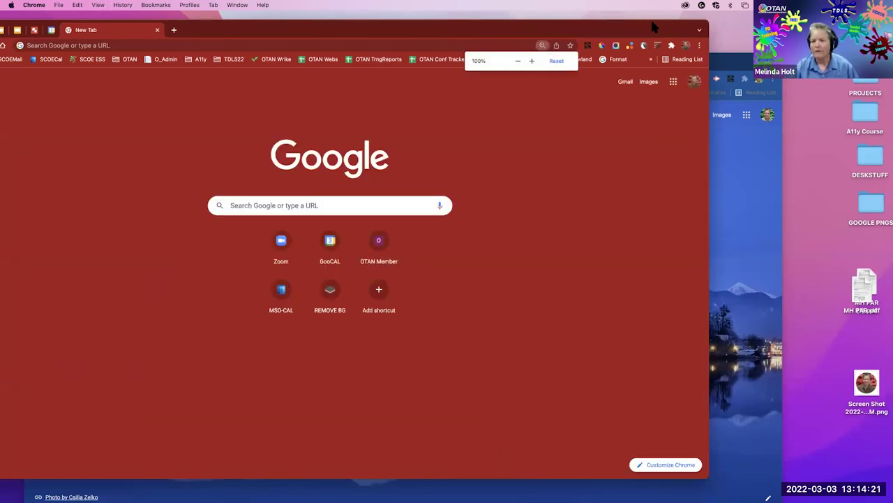
- Switch back and forth between the SCOETech and MeHoW windows to compare their themes and profile pictures
{"action": "left_click", "coordinate": [746, 62]}
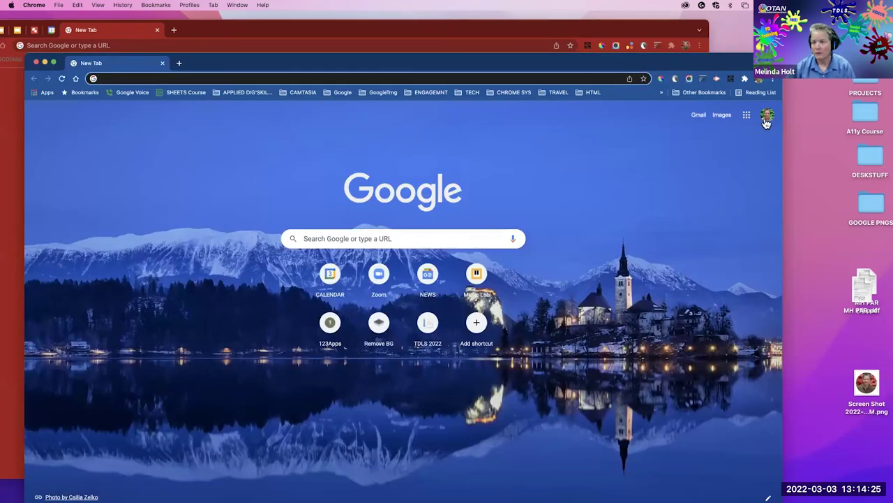
{"action": "left_click_drag", "start_coordinate": [721, 65], "coordinate": [708, 74]}
{"action": "left_click", "coordinate": [671, 32]}
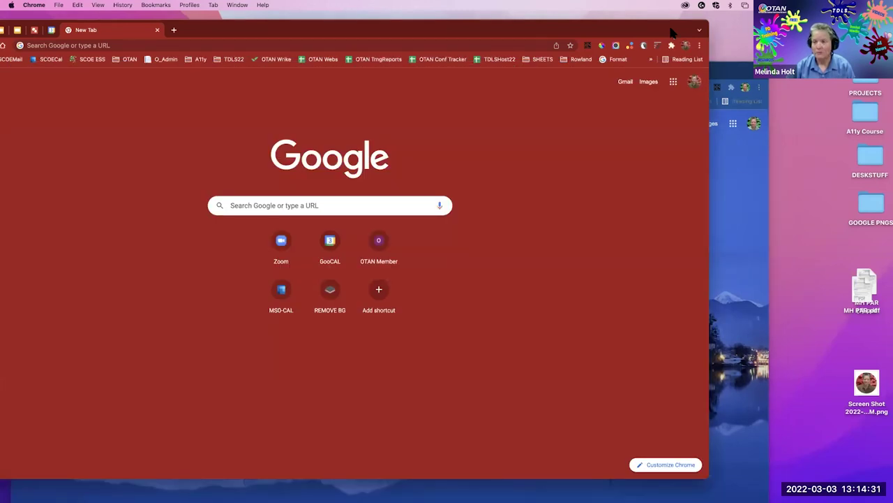
{"action": "left_click", "coordinate": [733, 69]}
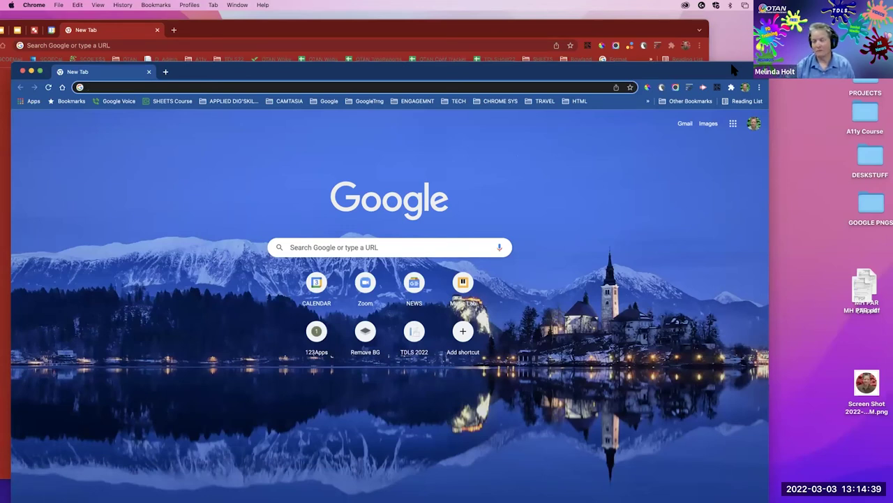
{"action": "left_click", "coordinate": [652, 34]}
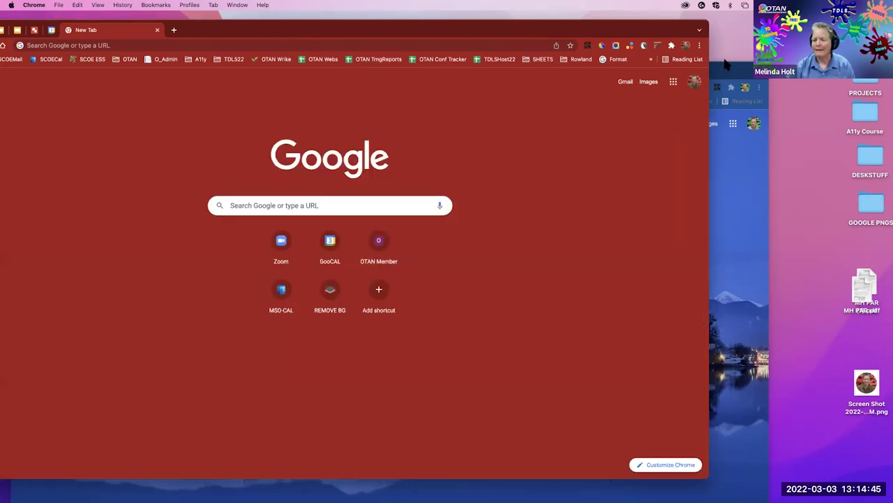
{"action": "left_click", "coordinate": [726, 67]}
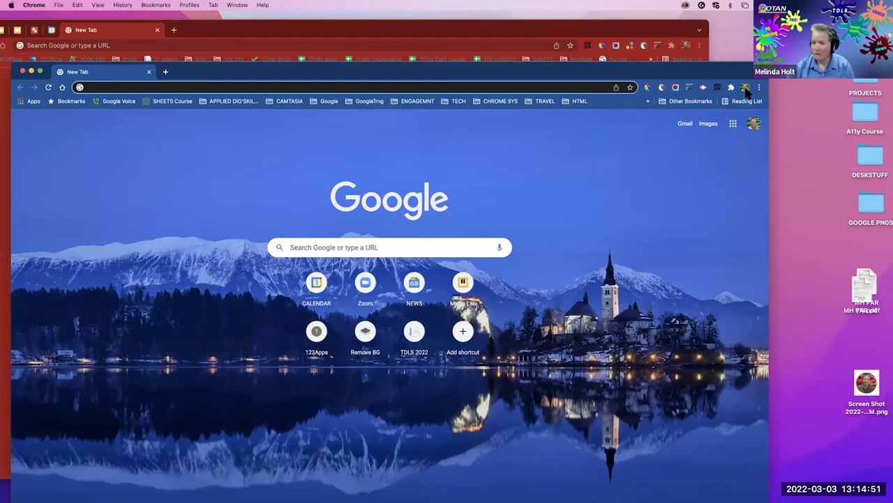
- Review the SCOETech window's other profiles and the profile manager, and close the manager
{"action": "left_click", "coordinate": [746, 88]}
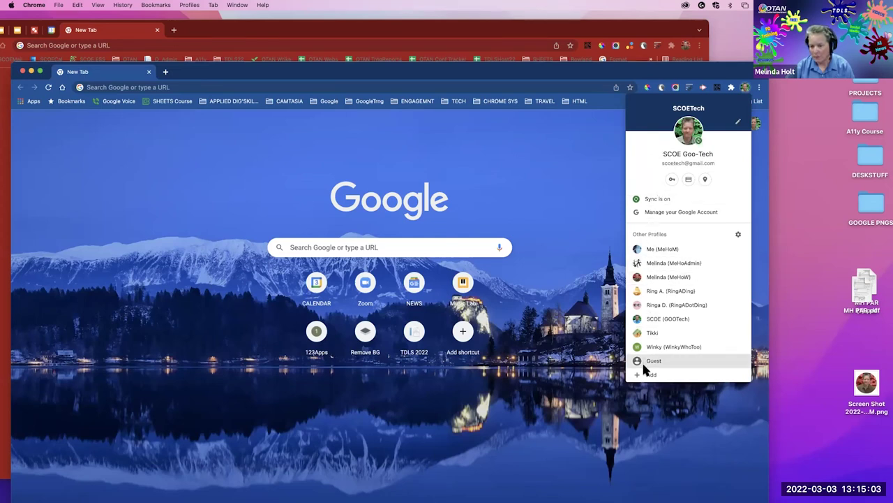
{"action": "left_click", "coordinate": [739, 236]}
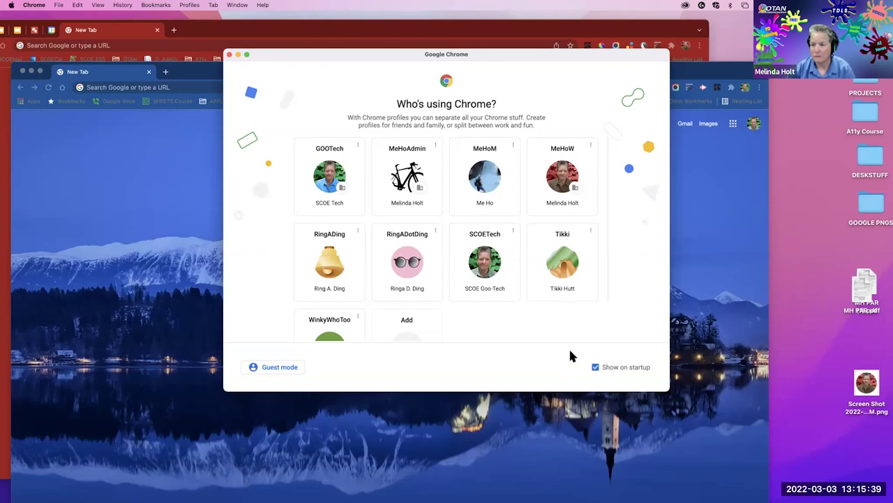
{"action": "left_click", "coordinate": [229, 55]}
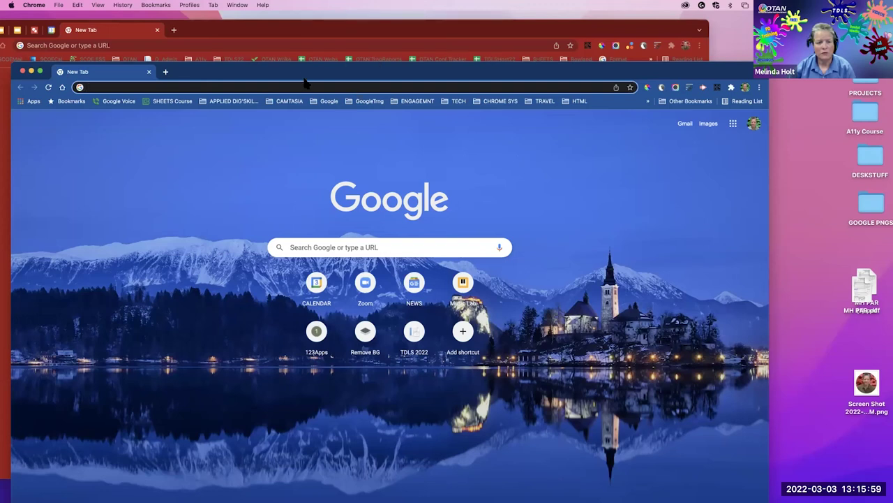
- Reposition the SCOETech window on the desktop and bring the MeHoW window to the front
{"action": "mouse_move", "coordinate": [305, 81]}
{"action": "left_mouse_down"}
{"action": "mouse_move", "coordinate": [323, 90]}
{"action": "mouse_move", "coordinate": [297, 66]}
{"action": "left_mouse_up"}
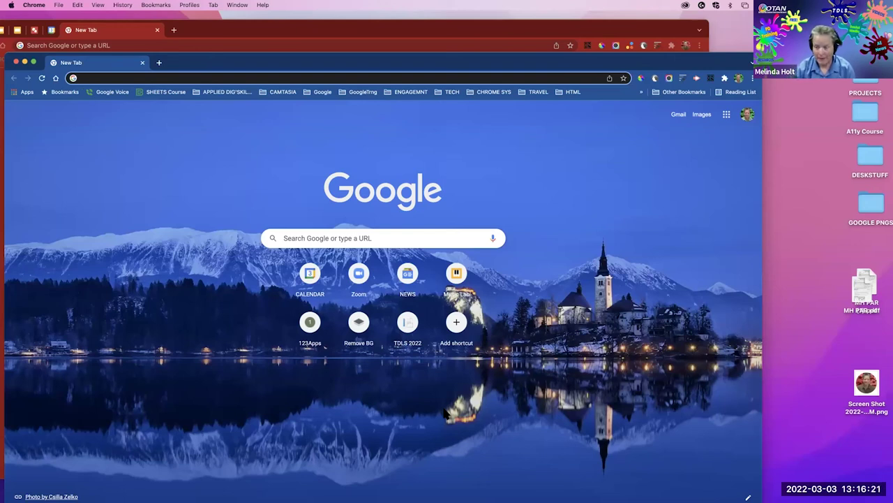
{"action": "left_click_drag", "start_coordinate": [459, 75], "coordinate": [486, 58]}
{"action": "mouse_move", "coordinate": [2, 130]}
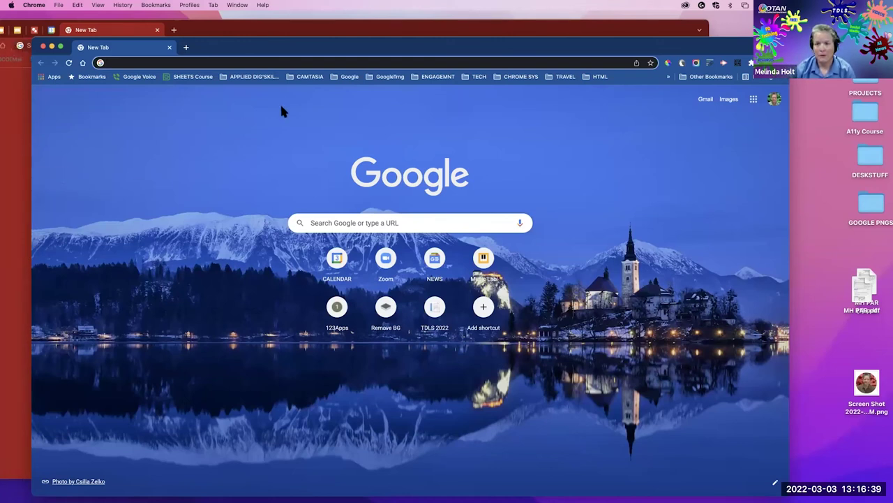
{"action": "left_click", "coordinate": [604, 31]}
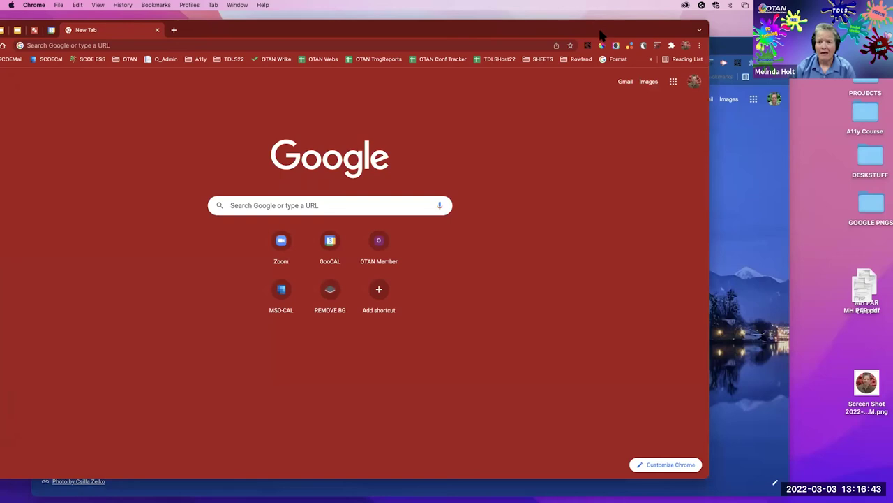
- Show the TDLS22-GoogleNews presentation in the MeHoW window and reposition that window over the SCOETech one
{"action": "left_click_drag", "start_coordinate": [602, 32], "coordinate": [652, 32]}
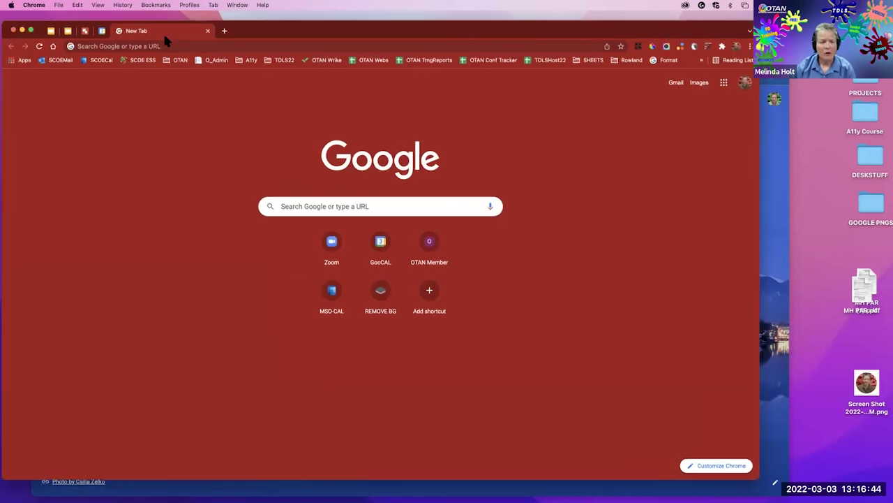
{"action": "left_click", "coordinate": [50, 31]}
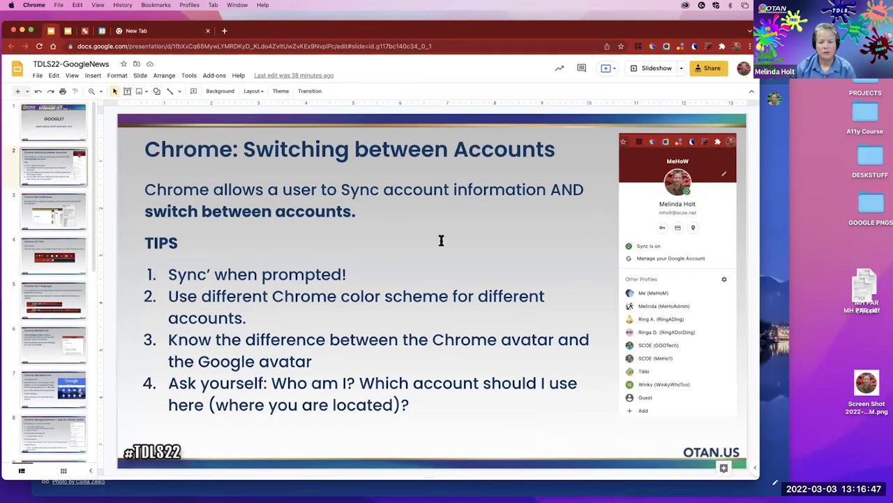
{"action": "left_click_drag", "start_coordinate": [663, 33], "coordinate": [704, 41]}
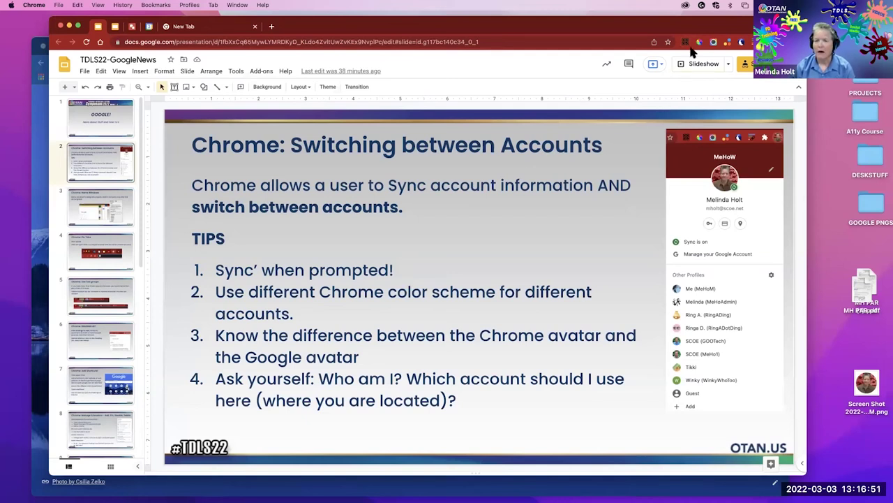
{"action": "left_click_drag", "start_coordinate": [697, 28], "coordinate": [669, 30]}
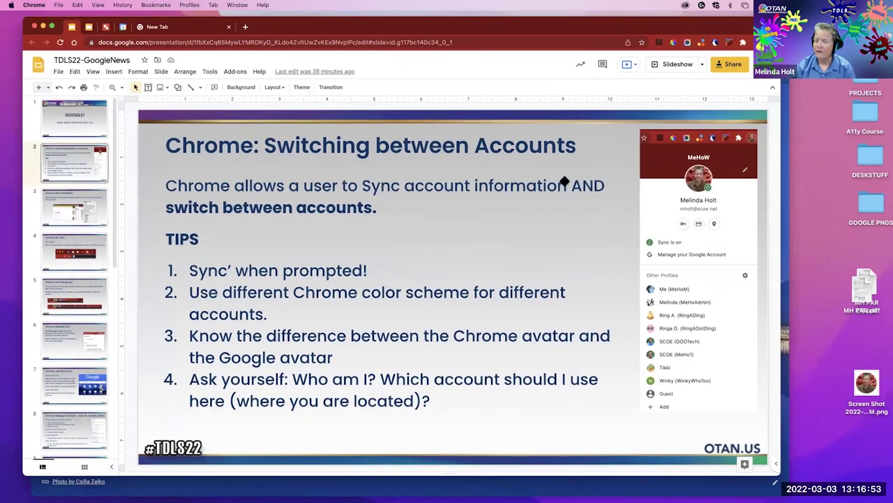
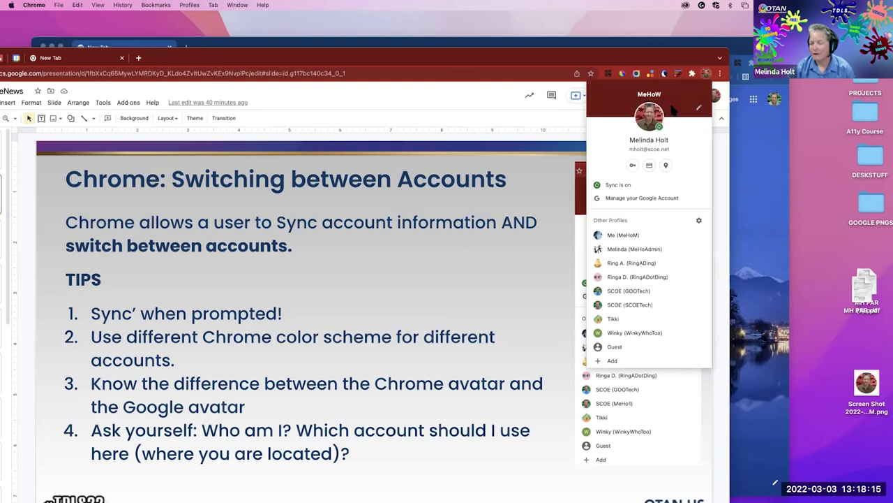
- Open the MeHoW profile's customization settings and review the profile name, theme colors and avatar choices
{"action": "left_click", "coordinate": [699, 110]}
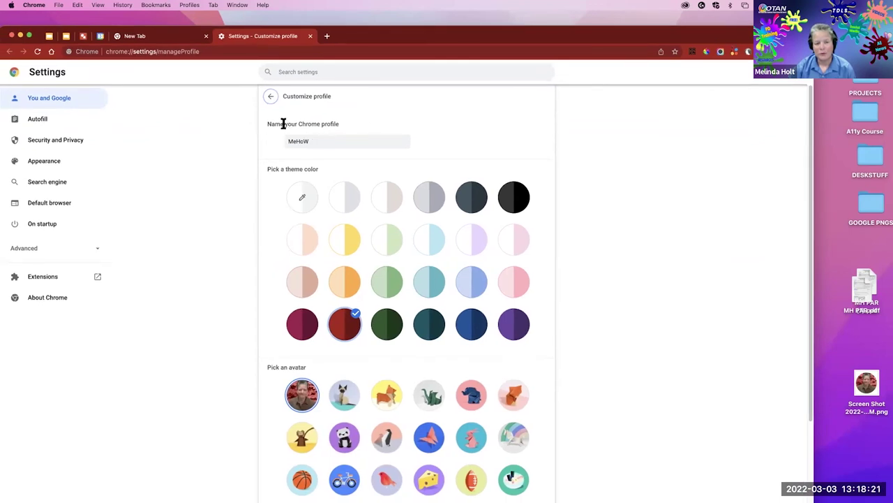
{"action": "left_click", "coordinate": [313, 141]}
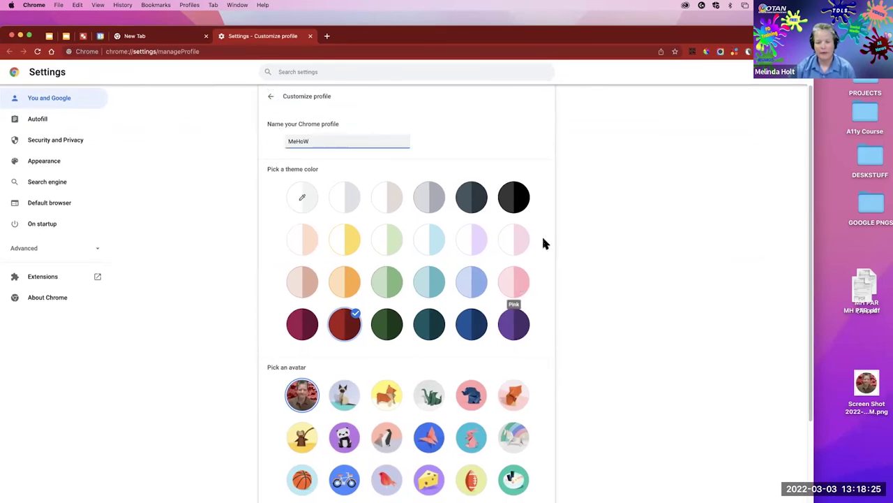
{"action": "scroll", "coordinate": [608, 185], "scroll_direction": "down", "scroll_amount": 2}
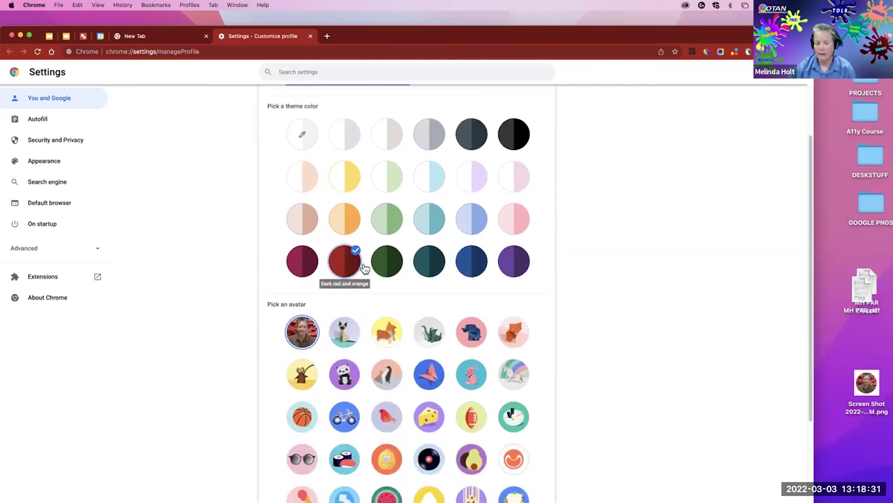
{"action": "scroll", "coordinate": [572, 249], "scroll_direction": "down", "scroll_amount": 2}
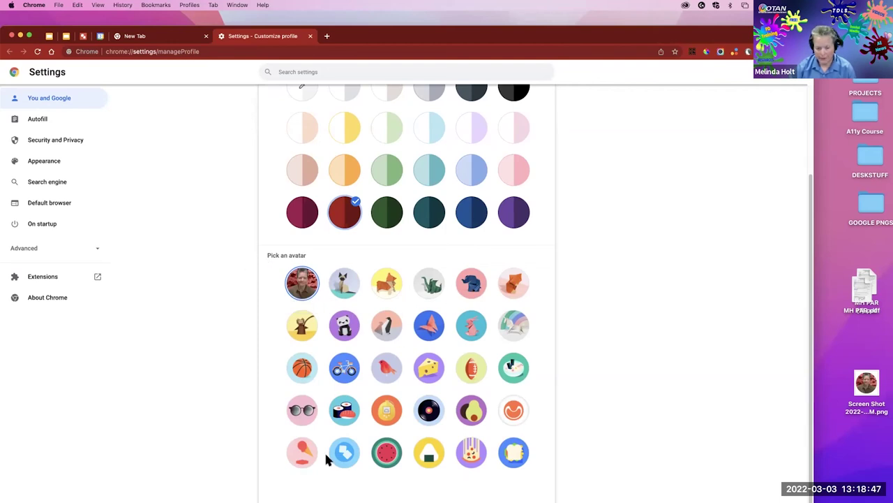
{"action": "scroll", "coordinate": [582, 315], "scroll_direction": "up", "scroll_amount": 3}
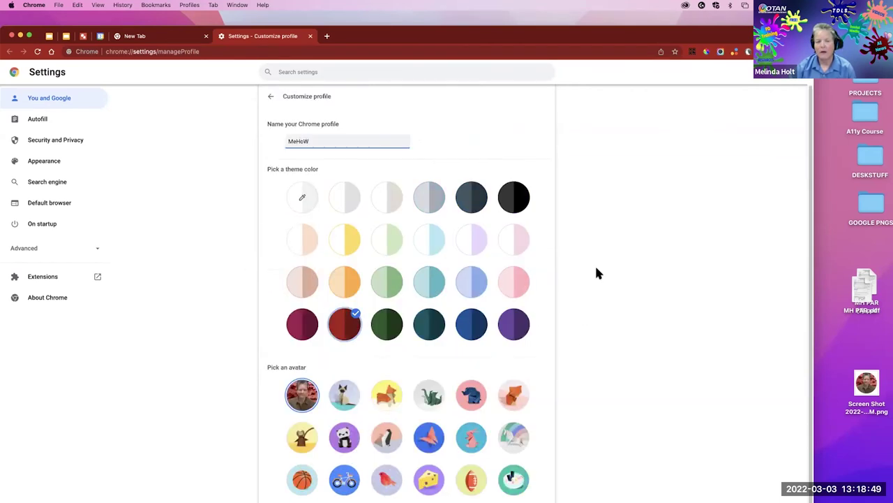
- Check the You and Google settings behind the profile customization page, and close the Settings tab
{"action": "left_click_drag", "start_coordinate": [625, 33], "coordinate": [584, 55]}
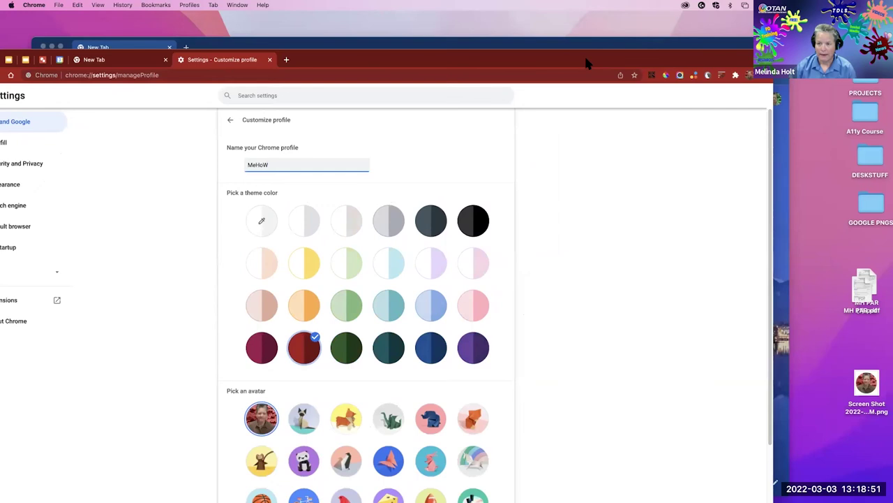
{"action": "left_click", "coordinate": [231, 121]}
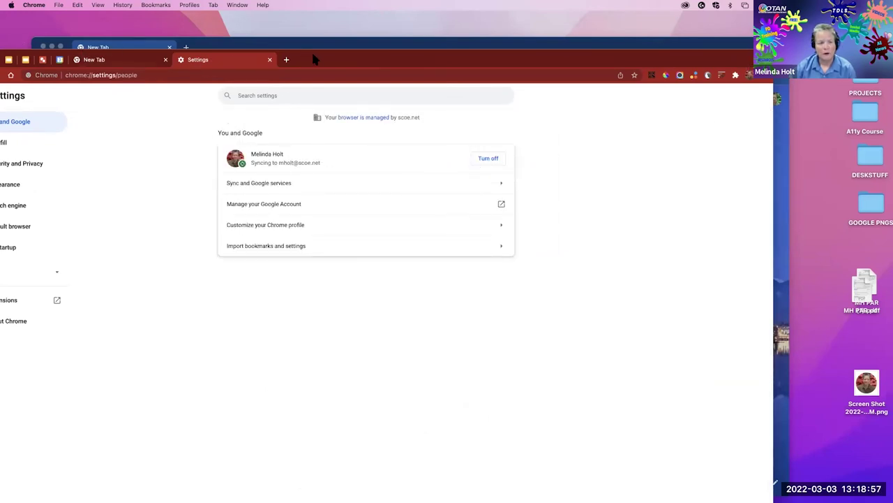
{"action": "left_click_drag", "start_coordinate": [316, 60], "coordinate": [353, 60]}
{"action": "left_click", "coordinate": [8, 76]}
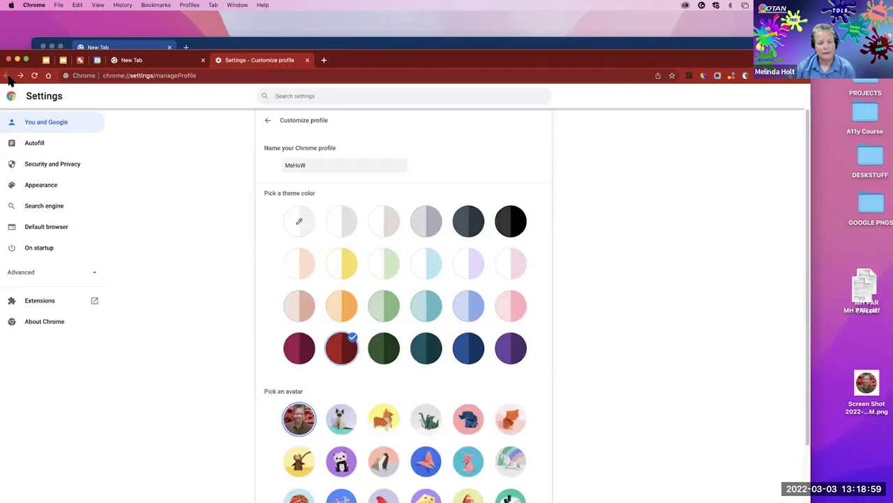
{"action": "left_click", "coordinate": [308, 60]}
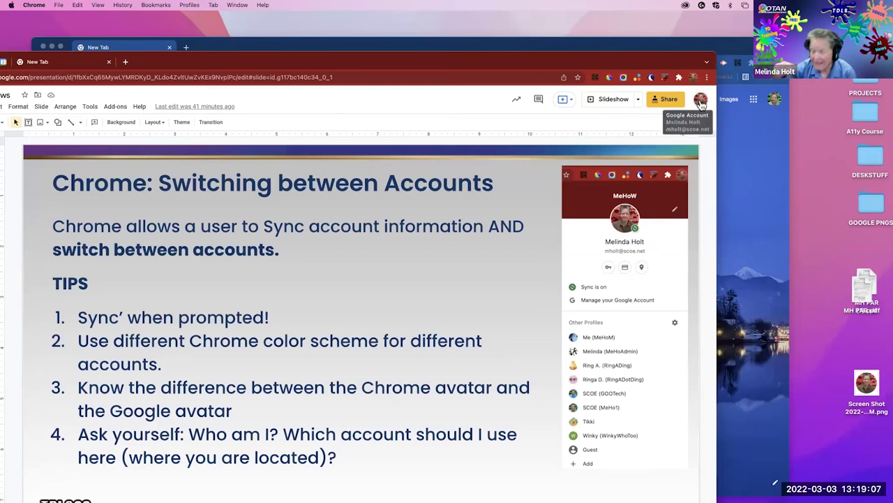
- View the profile picture options of the Google account used in the presentation, close them and shift the window
{"action": "left_click", "coordinate": [701, 101]}
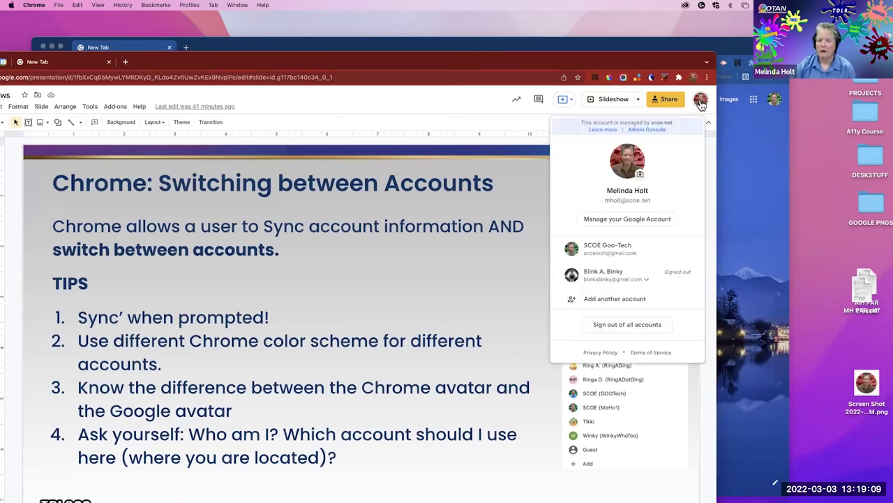
{"action": "left_click", "coordinate": [641, 178]}
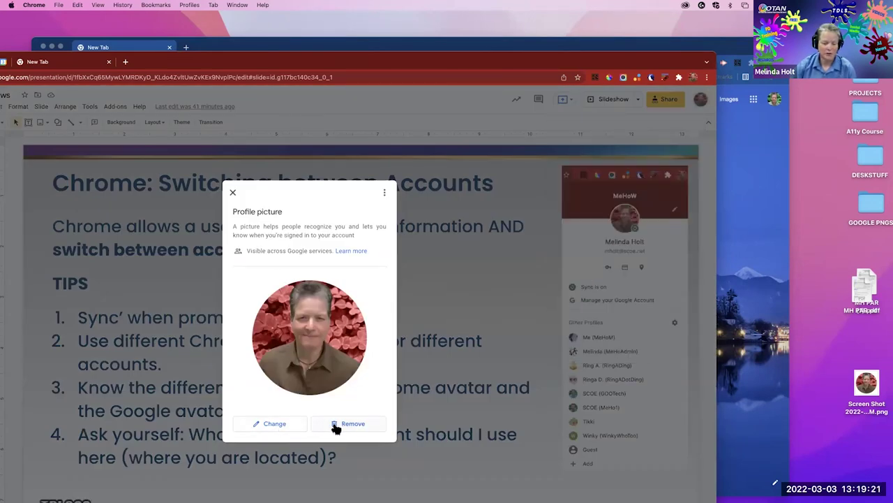
{"action": "left_click", "coordinate": [234, 193]}
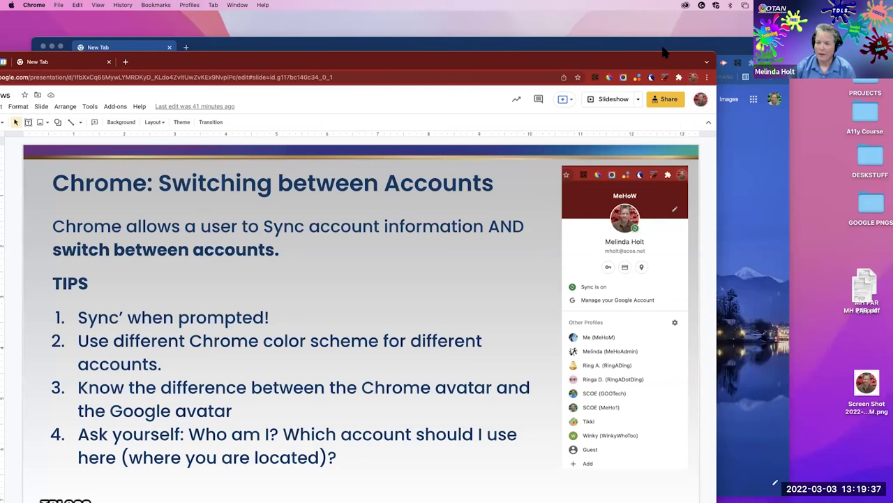
{"action": "left_click_drag", "start_coordinate": [662, 50], "coordinate": [705, 36]}
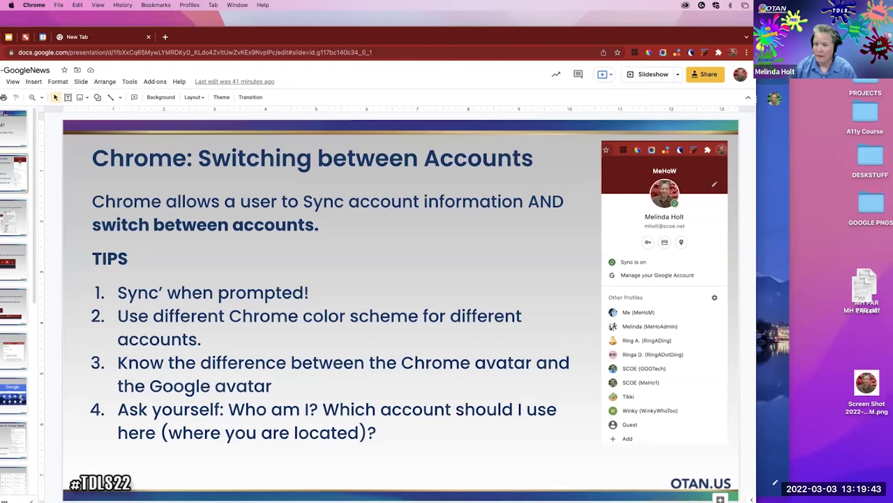
- View the Google profile picture options in the SCOETech window, close them and reposition that window
{"action": "key", "text": "super+n"}
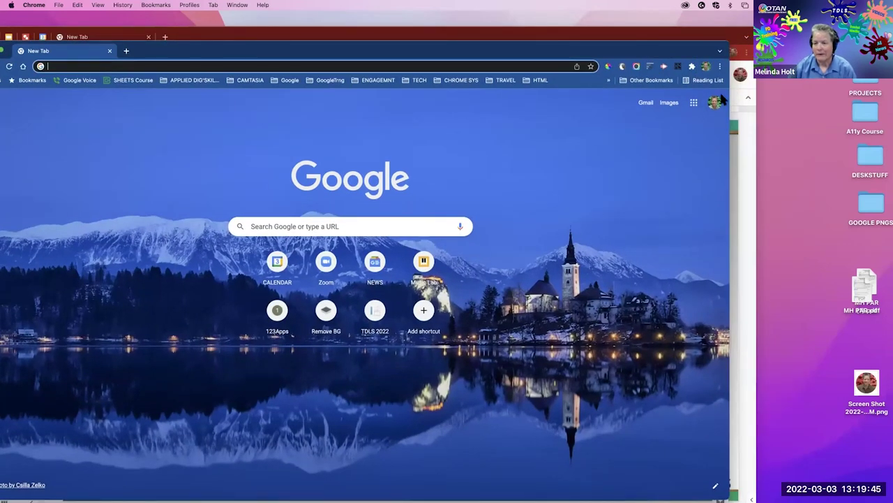
{"action": "left_click", "coordinate": [716, 104]}
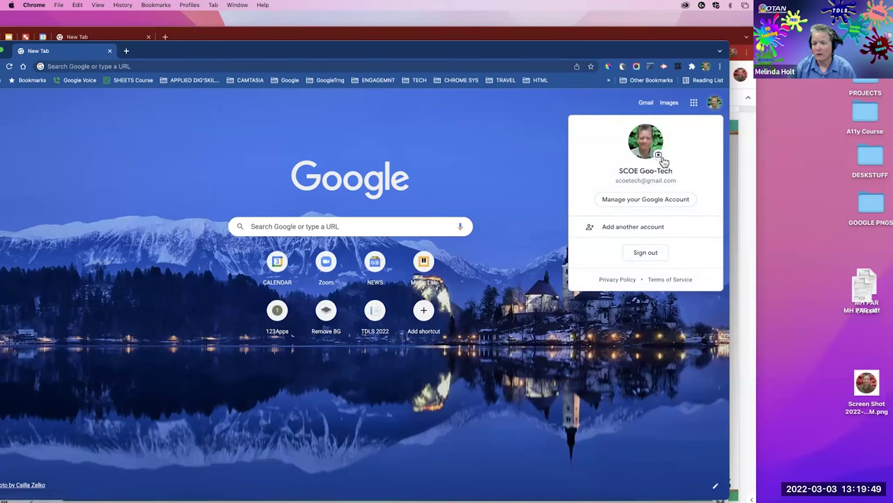
{"action": "left_click", "coordinate": [657, 157]}
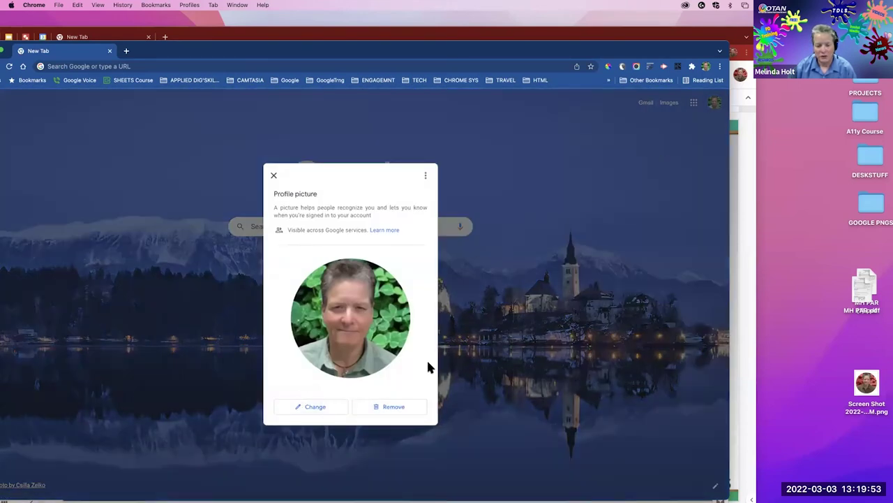
{"action": "left_click", "coordinate": [274, 176]}
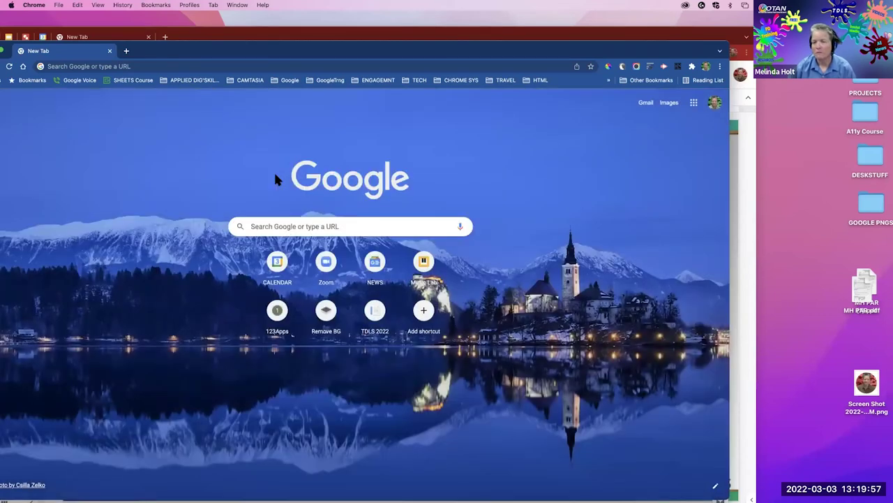
{"action": "mouse_move", "coordinate": [744, 52]}
{"action": "left_mouse_down"}
{"action": "mouse_move", "coordinate": [756, 52]}
{"action": "mouse_move", "coordinate": [722, 52]}
{"action": "mouse_move", "coordinate": [759, 58]}
{"action": "left_mouse_up"}
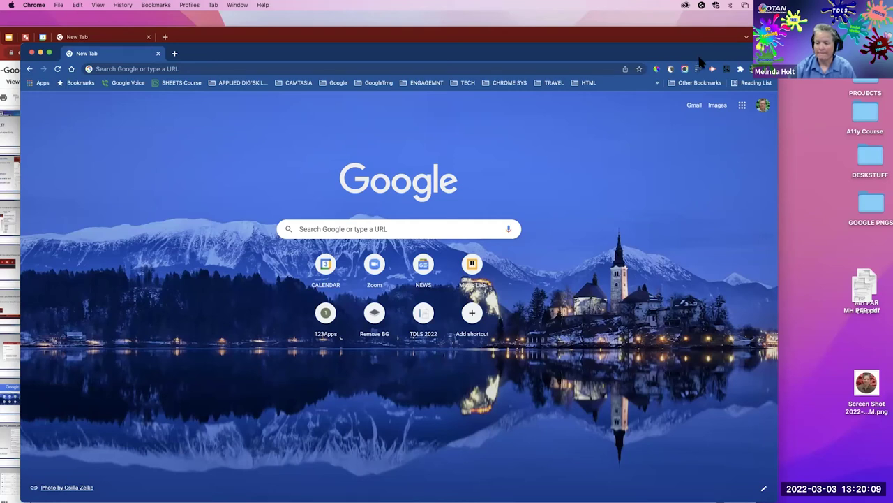
{"action": "left_click_drag", "start_coordinate": [700, 59], "coordinate": [707, 58]}
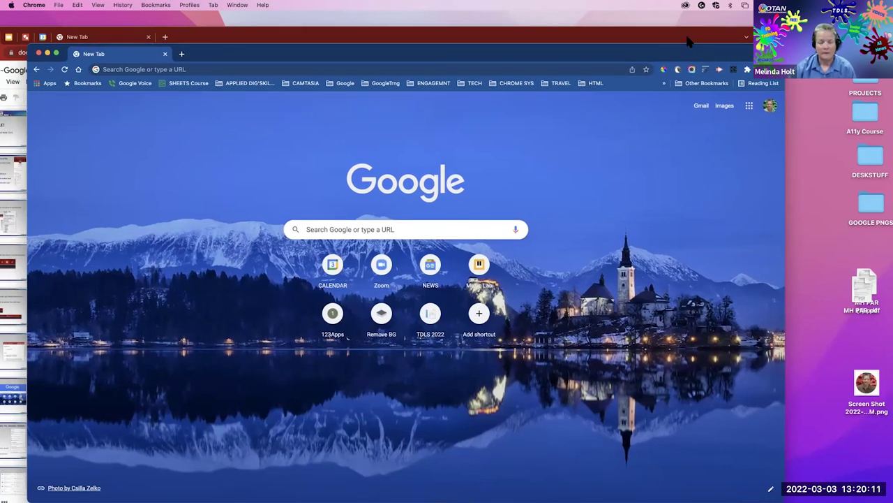
- Compare the Chrome profile menus of the SCOETech and MeHoW windows, ending with the MeHoW window in front
{"action": "left_click", "coordinate": [759, 70]}
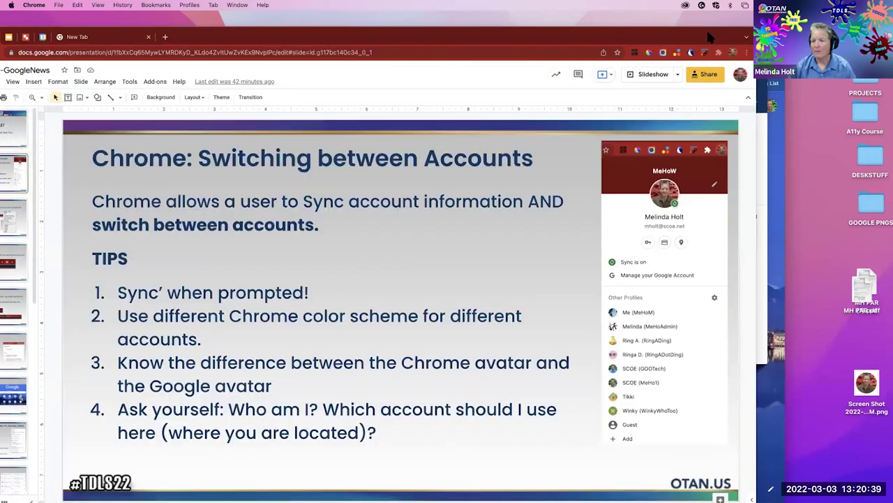
{"action": "left_click", "coordinate": [711, 36]}
{"action": "left_click", "coordinate": [733, 54]}
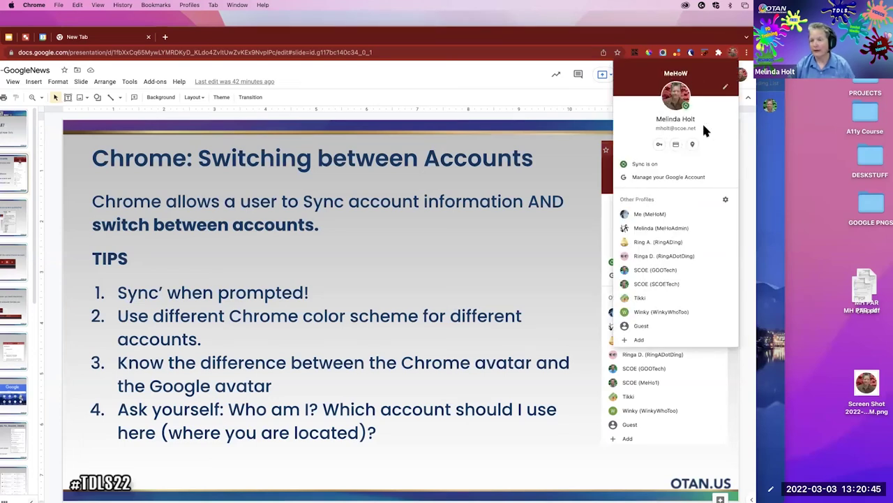
{"action": "left_click", "coordinate": [707, 41]}
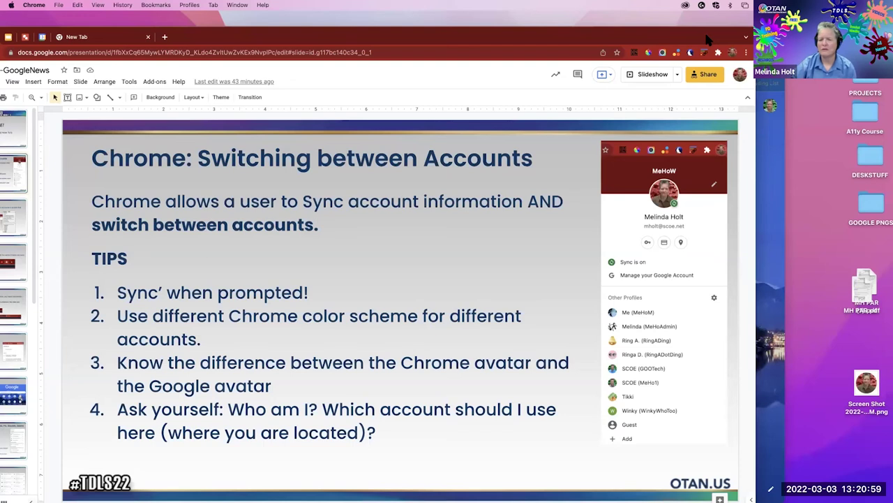
- Reposition the MeHoW window on the desktop so the presentation and its slide thumbnails are in view
{"action": "left_click_drag", "start_coordinate": [707, 40], "coordinate": [715, 34]}
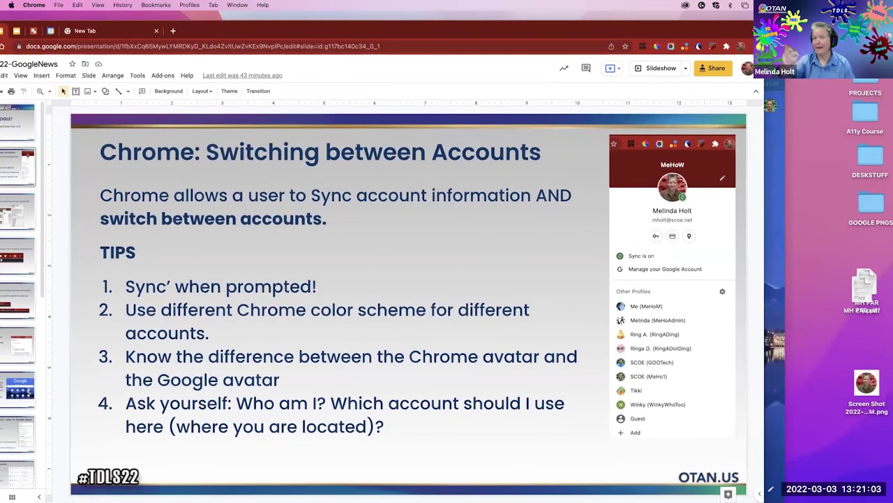
{"action": "double_click", "coordinate": [745, 27]}
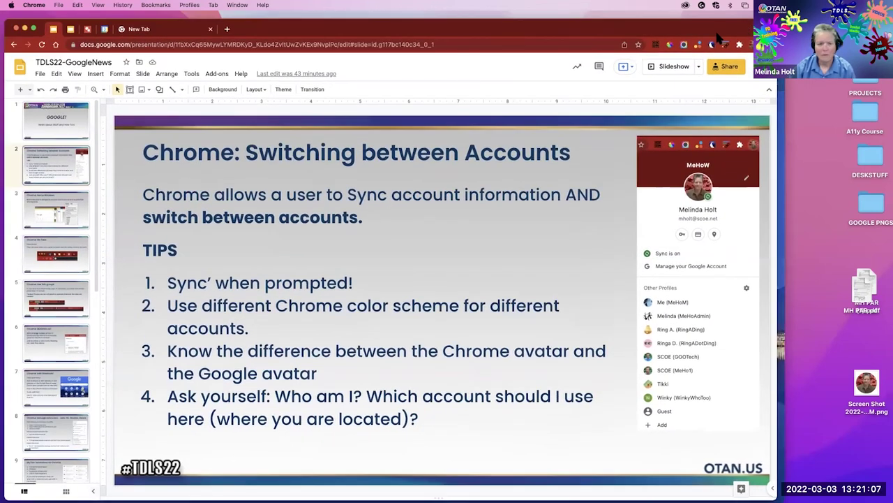
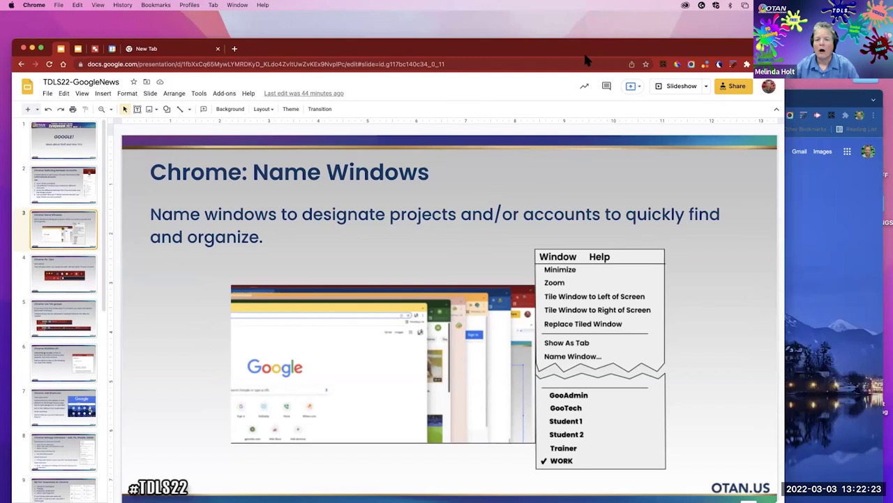
{"action": "left_click_drag", "start_coordinate": [586, 46], "coordinate": [578, 58]}
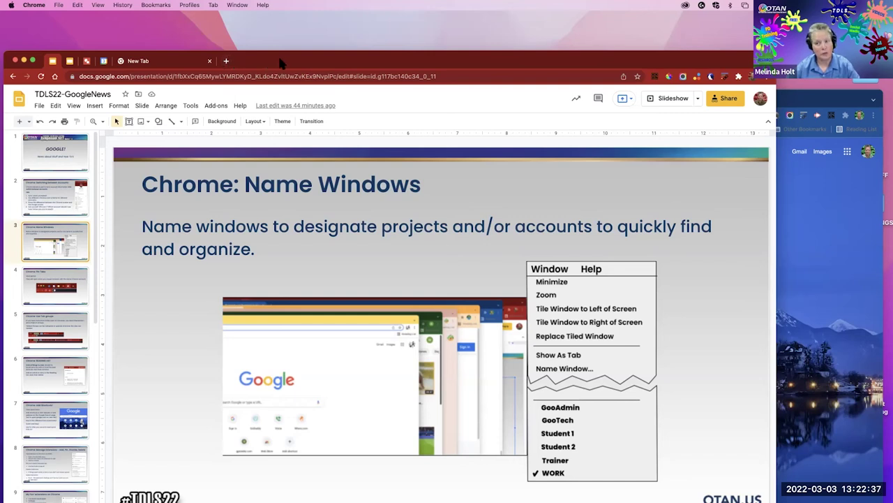
- Name the MeHoW presentation window WORK
{"action": "right_click", "coordinate": [395, 64]}
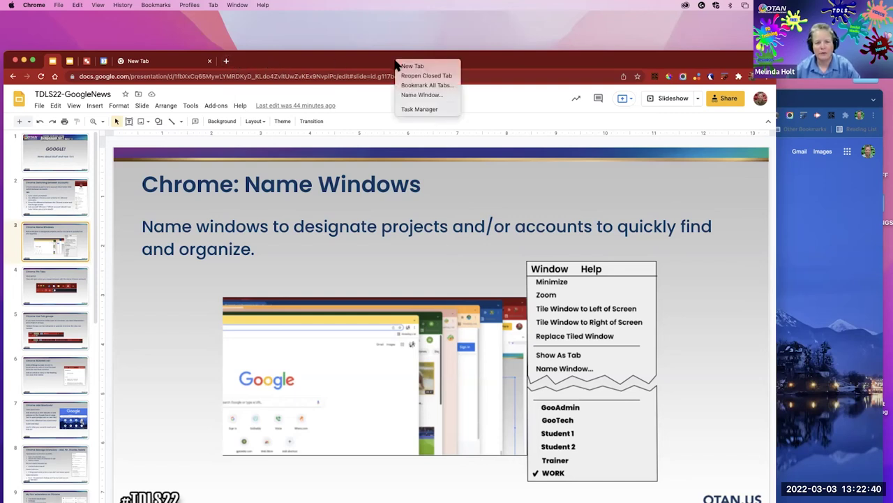
{"action": "left_click", "coordinate": [441, 96]}
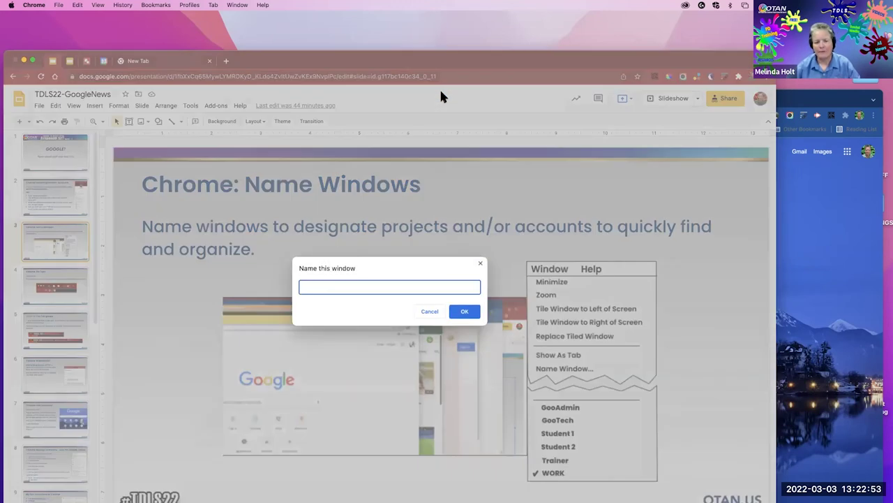
{"action": "type", "text": "WORK"}
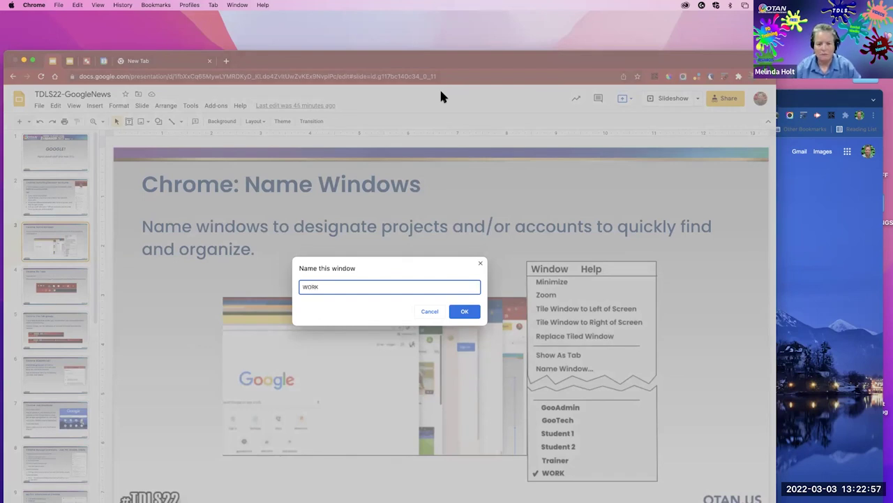
{"action": "left_click", "coordinate": [470, 313]}
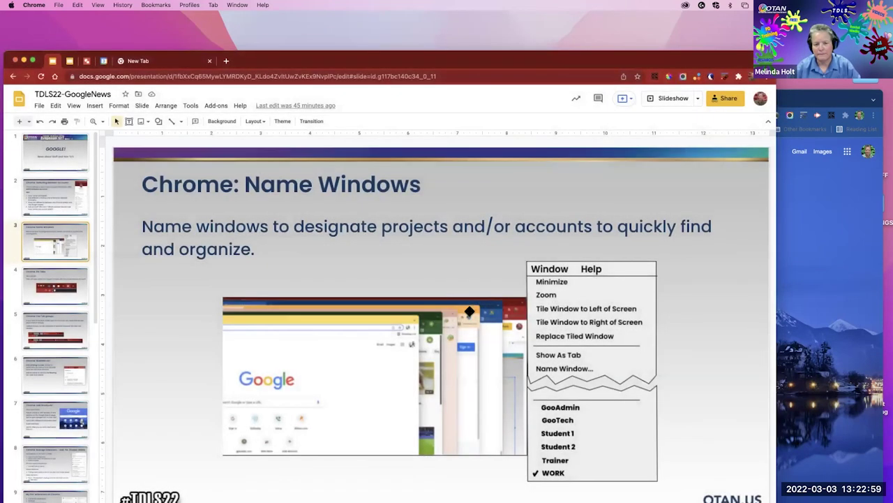
- Bring the blue New Tab window in front of the presentation window and name it TRAINER
{"action": "left_click_drag", "start_coordinate": [459, 56], "coordinate": [458, 41]}
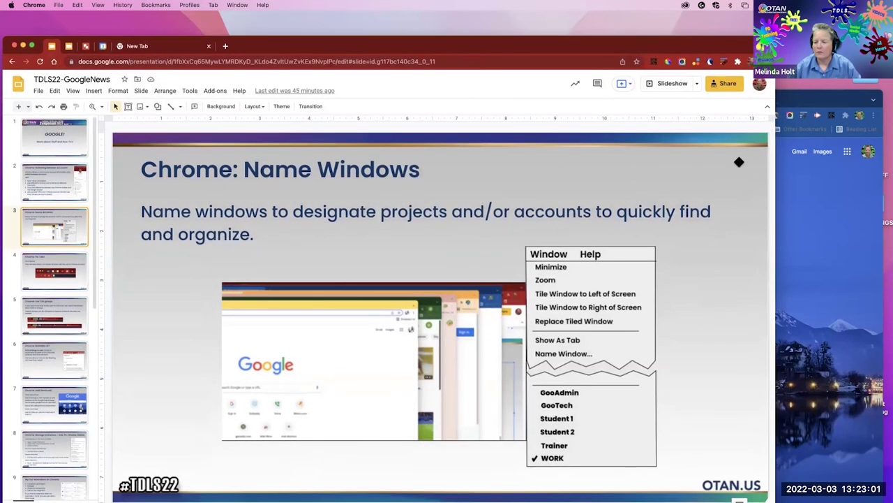
{"action": "double_click", "coordinate": [797, 99]}
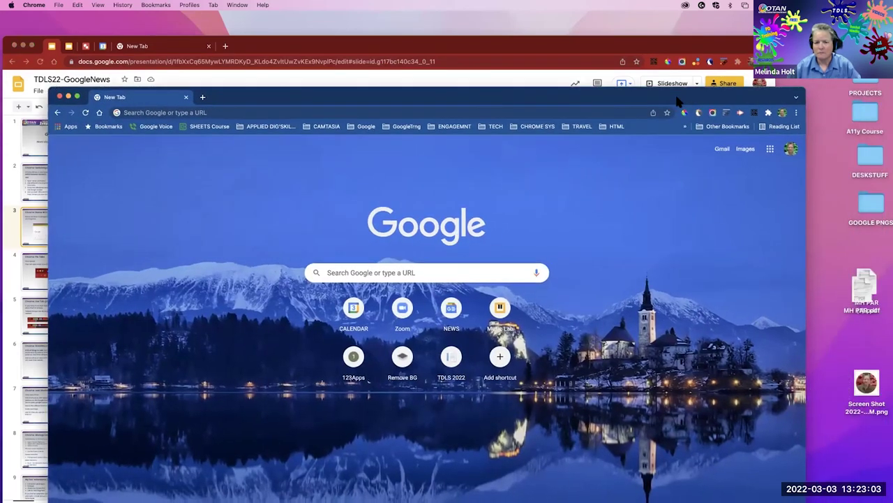
{"action": "right_click", "coordinate": [580, 95]}
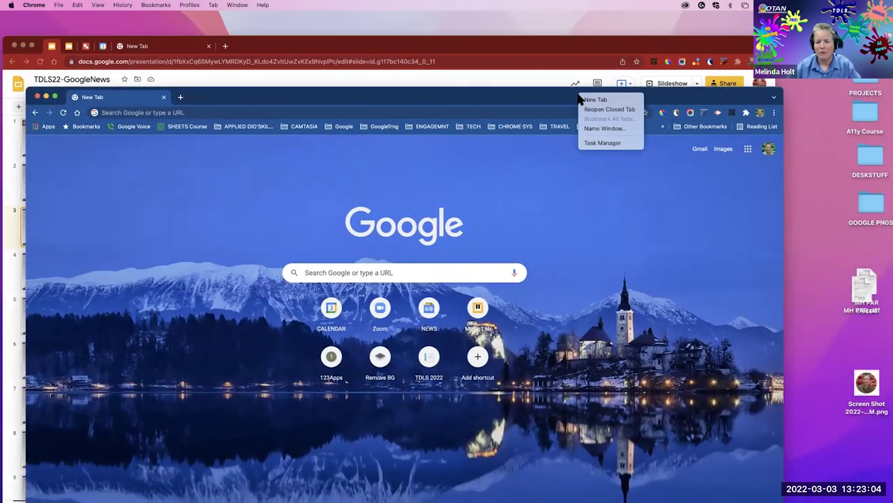
{"action": "left_click", "coordinate": [604, 130]}
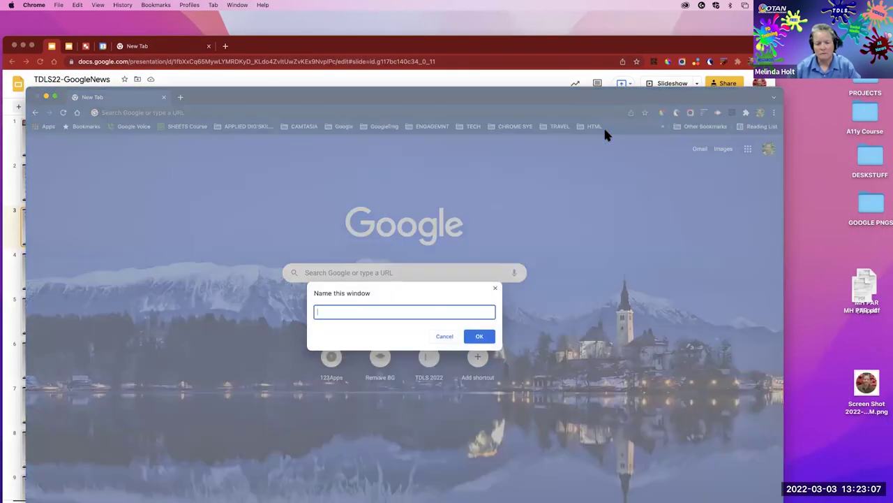
{"action": "type", "text": "TRAINER"}
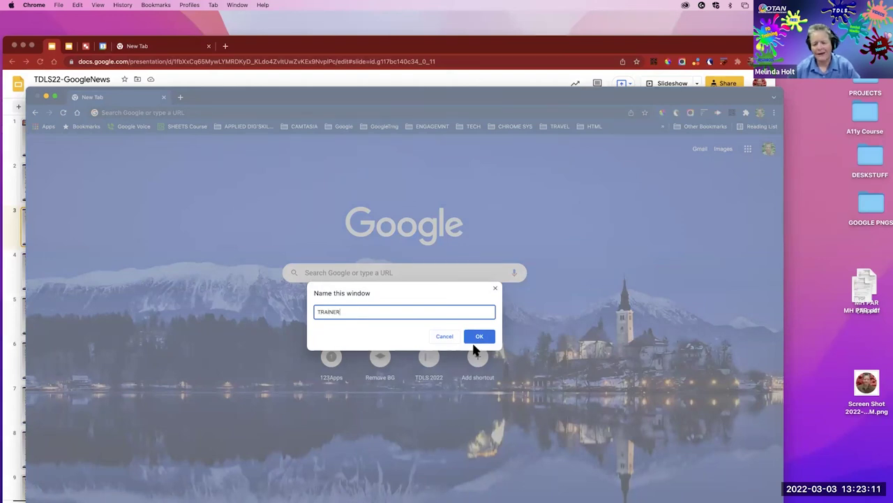
{"action": "left_click", "coordinate": [478, 337]}
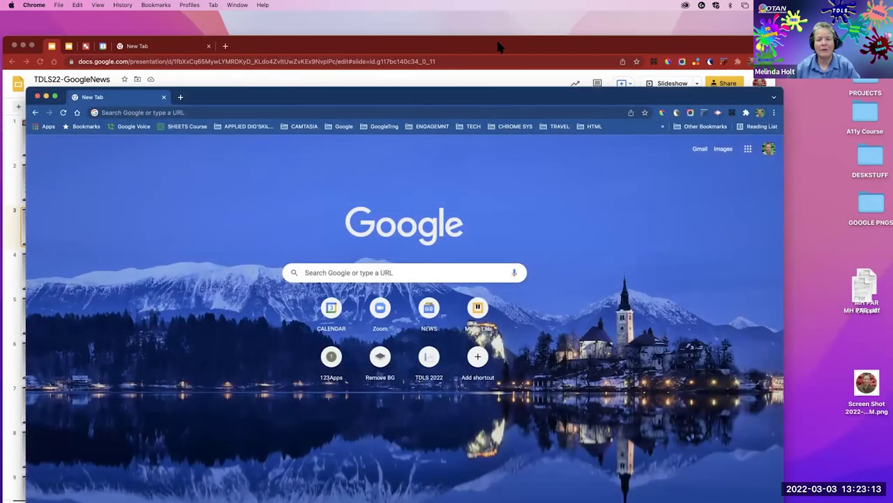
- Alternate between the WORK and TRAINER windows, ending on TRAINER, and view the list of named windows
{"action": "left_click", "coordinate": [498, 47]}
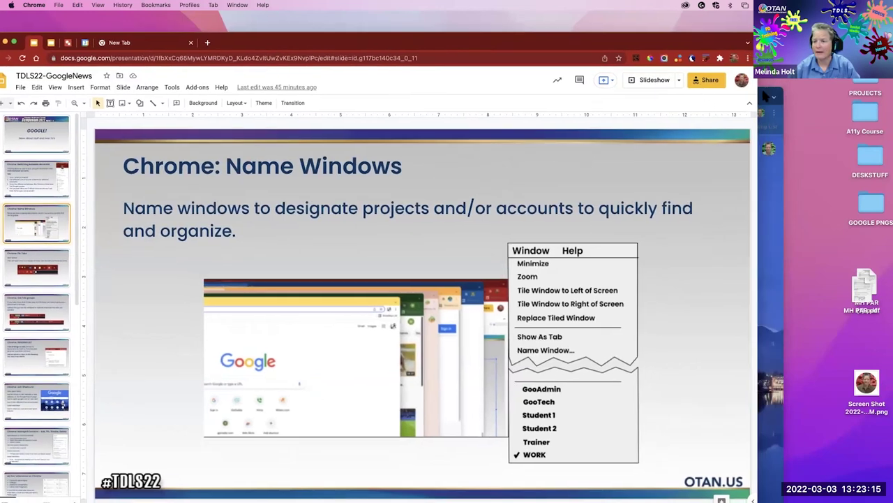
{"action": "left_click", "coordinate": [766, 95]}
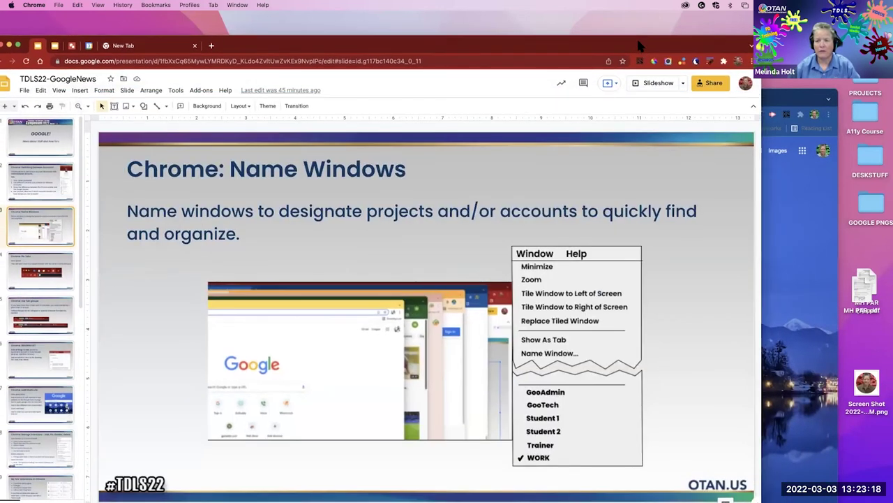
{"action": "left_click", "coordinate": [636, 45]}
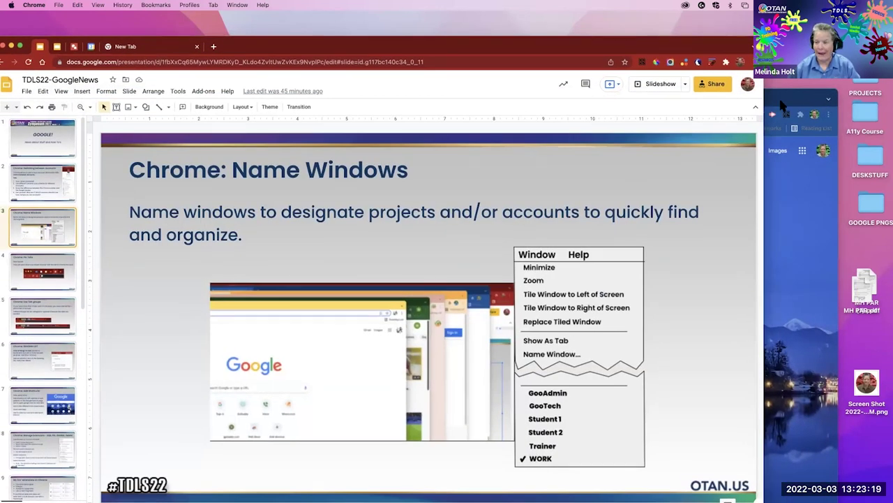
{"action": "left_click", "coordinate": [782, 104]}
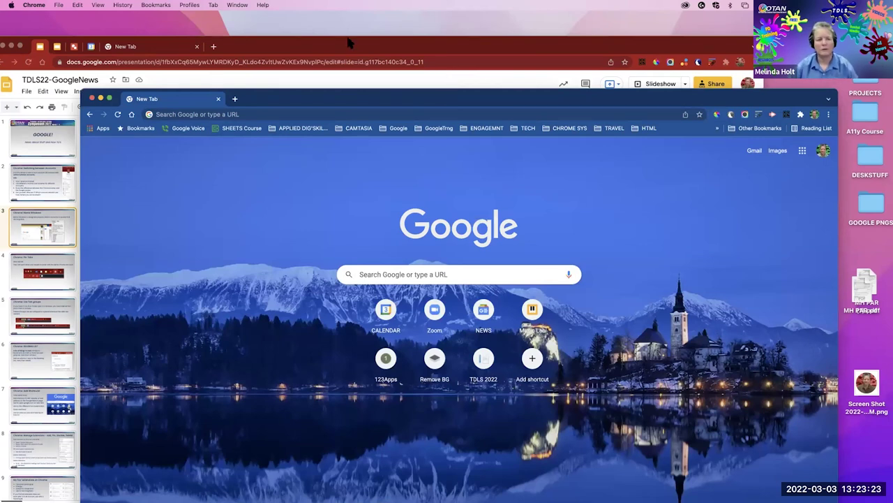
{"action": "left_click", "coordinate": [236, 5]}
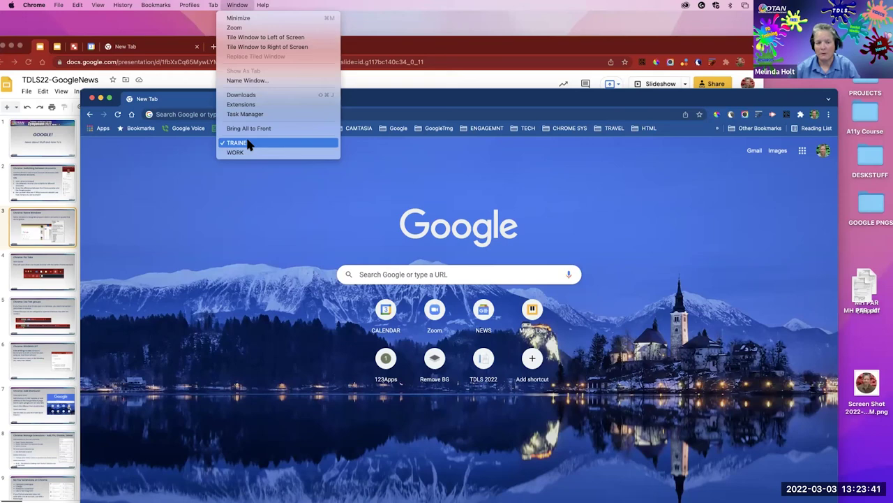
- Minimize the WORK window and restore it by its name from the list of open windows
{"action": "left_click", "coordinate": [475, 50]}
{"action": "left_click", "coordinate": [11, 46]}
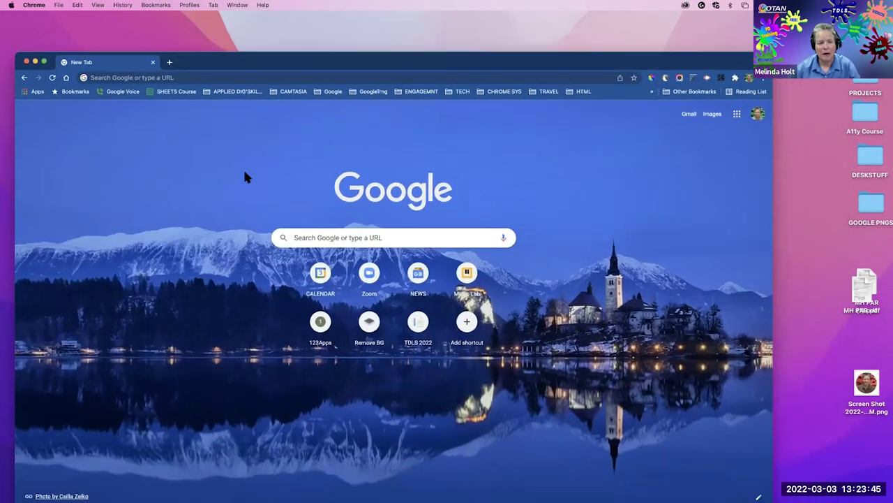
{"action": "left_click", "coordinate": [328, 231]}
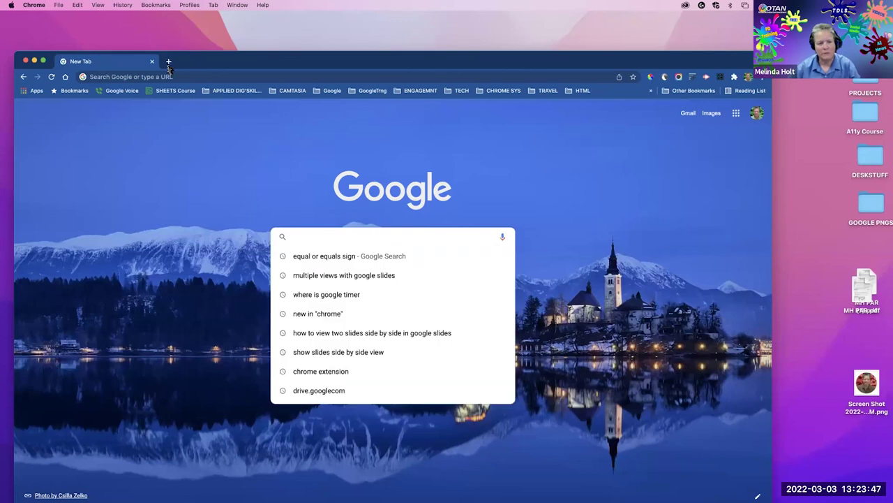
{"action": "left_click", "coordinate": [237, 5]}
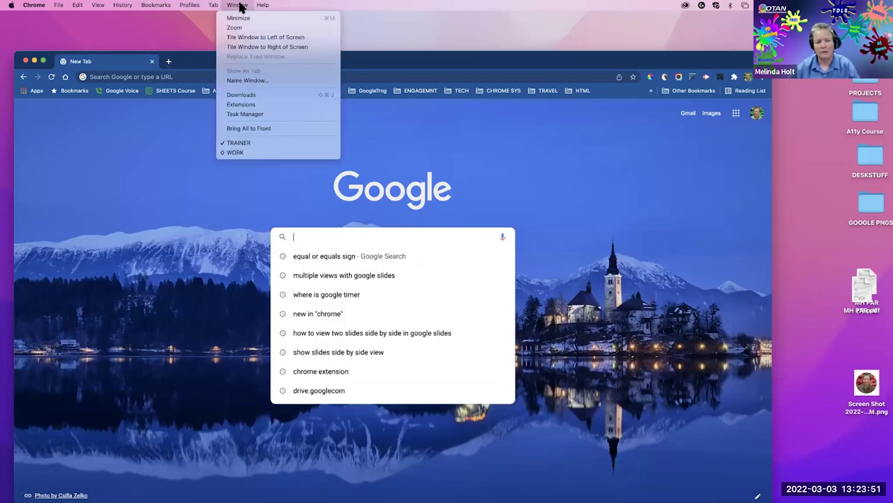
{"action": "left_click", "coordinate": [235, 153]}
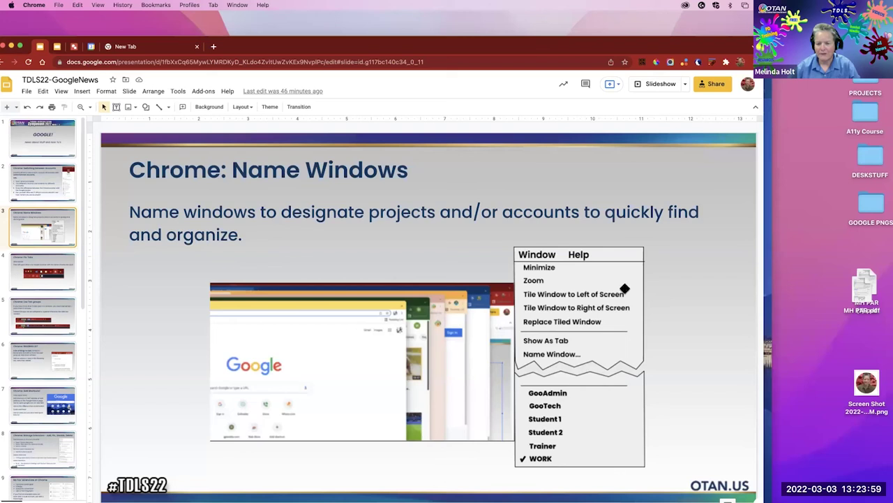
- Reposition the WORK window and display slide 4, Chrome: Pin Tabs
{"action": "double_click", "coordinate": [661, 47]}
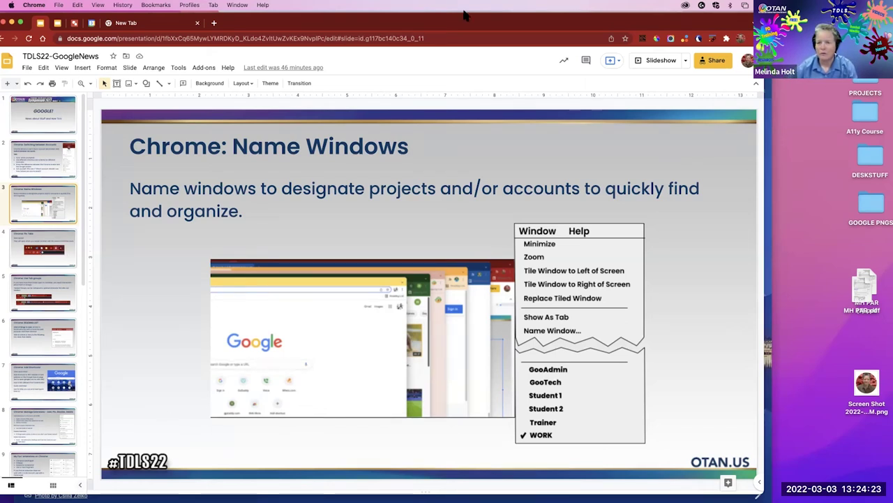
{"action": "right_click", "coordinate": [635, 66]}
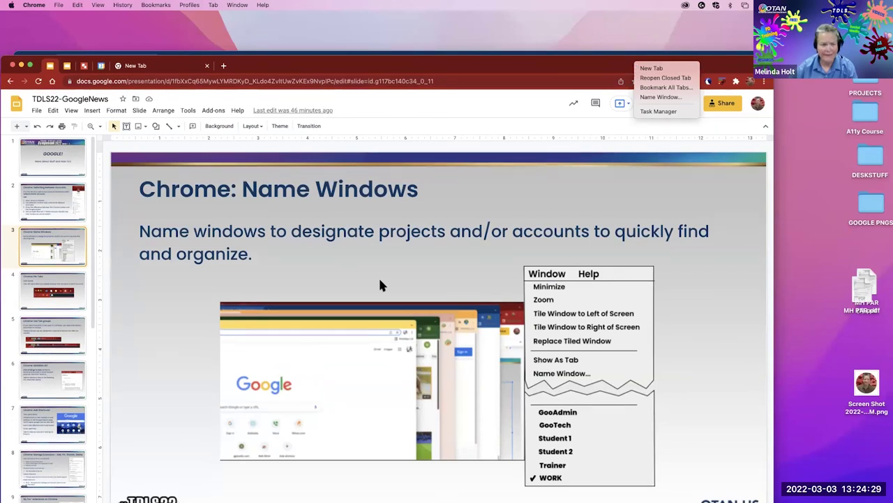
{"action": "left_click", "coordinate": [67, 295]}
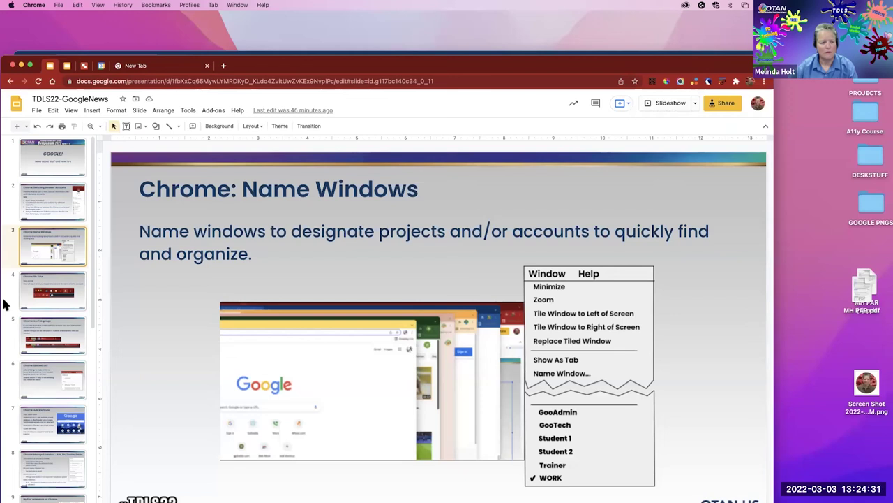
{"action": "left_click", "coordinate": [45, 294]}
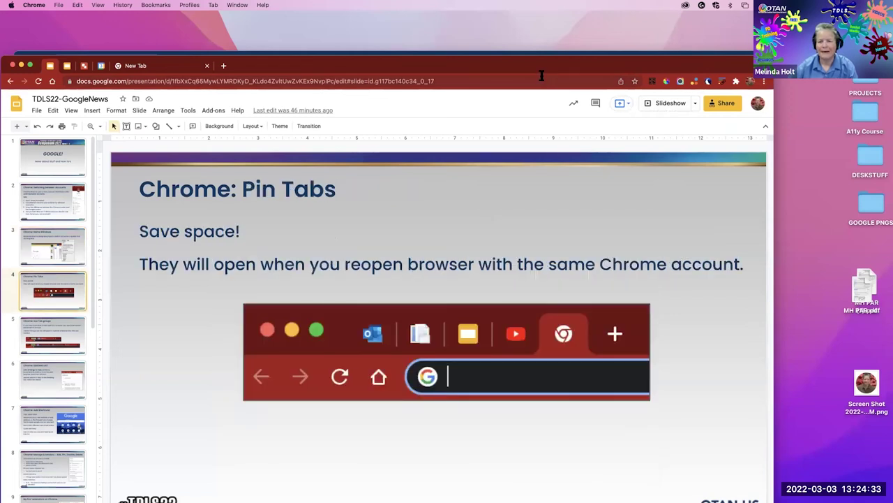
- Move the WORK window clear of the TRAINER window's tab bar and open four more new tabs in it
{"action": "left_click_drag", "start_coordinate": [279, 65], "coordinate": [318, 102]}
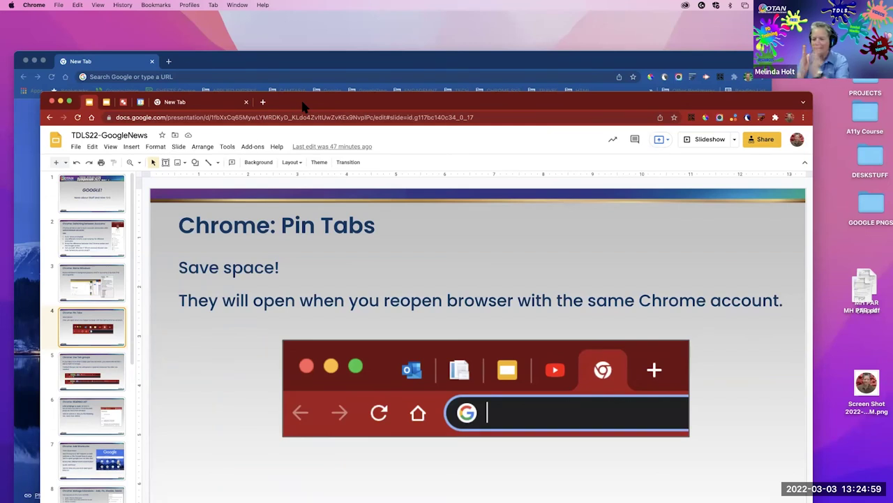
{"action": "left_click", "coordinate": [262, 102]}
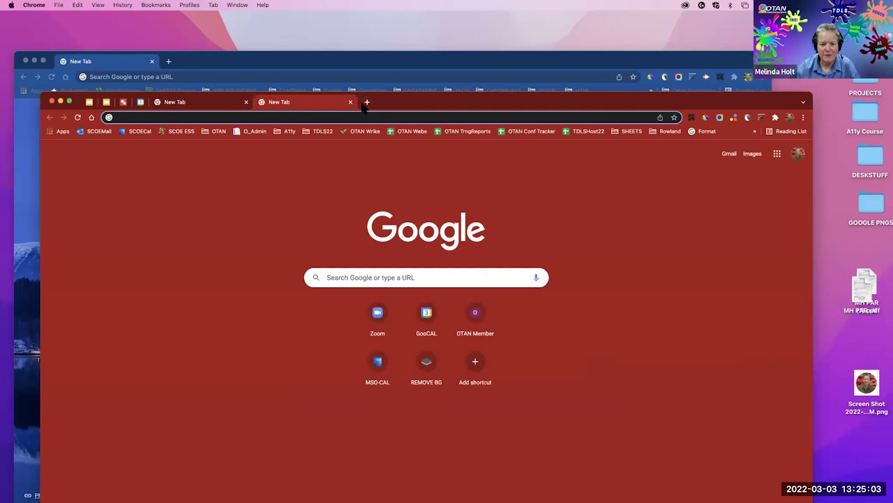
{"action": "left_click", "coordinate": [368, 103]}
{"action": "left_click", "coordinate": [471, 102]}
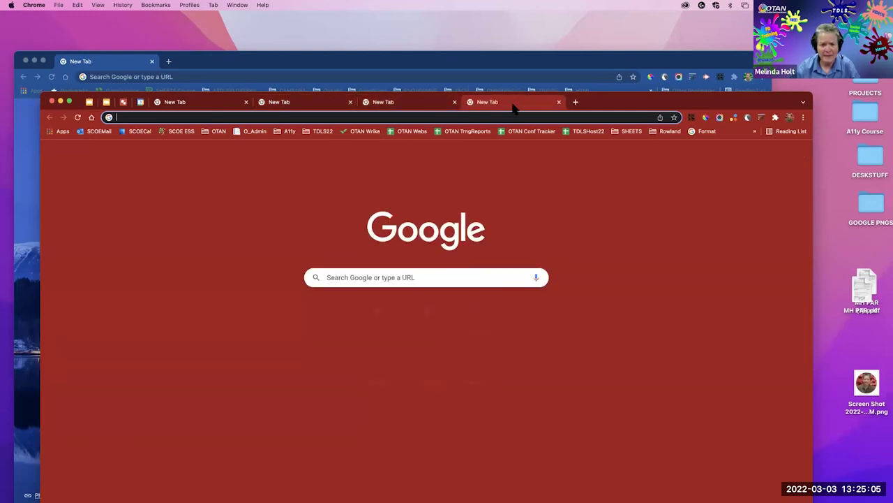
{"action": "left_click", "coordinate": [575, 102]}
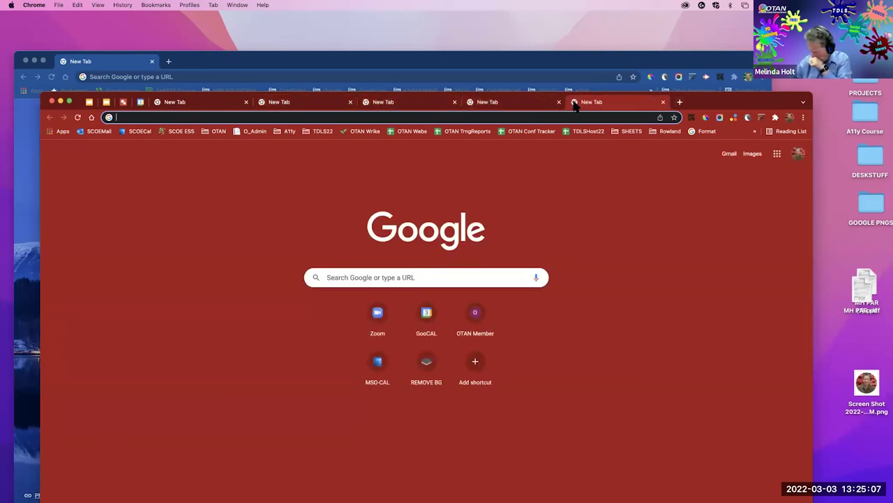
- Pin the second New Tab tab in the WORK window
{"action": "right_click", "coordinate": [298, 106]}
{"action": "key", "text": "Escape"}
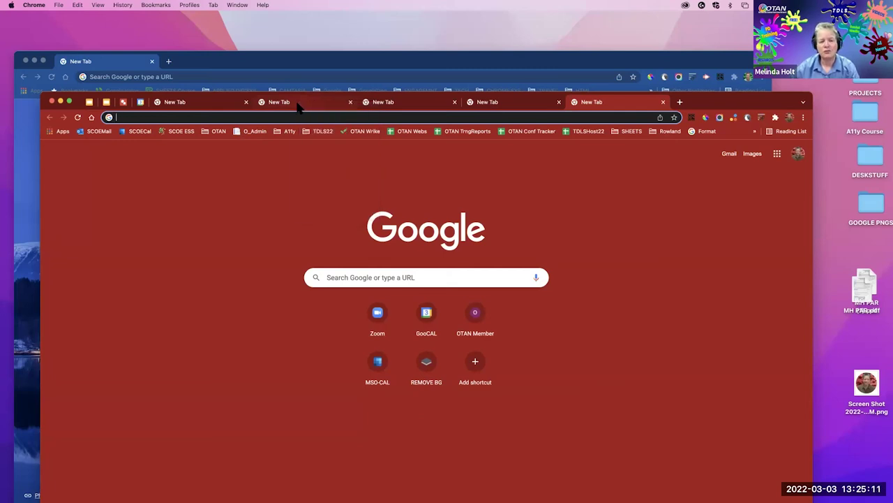
{"action": "right_click", "coordinate": [298, 106]}
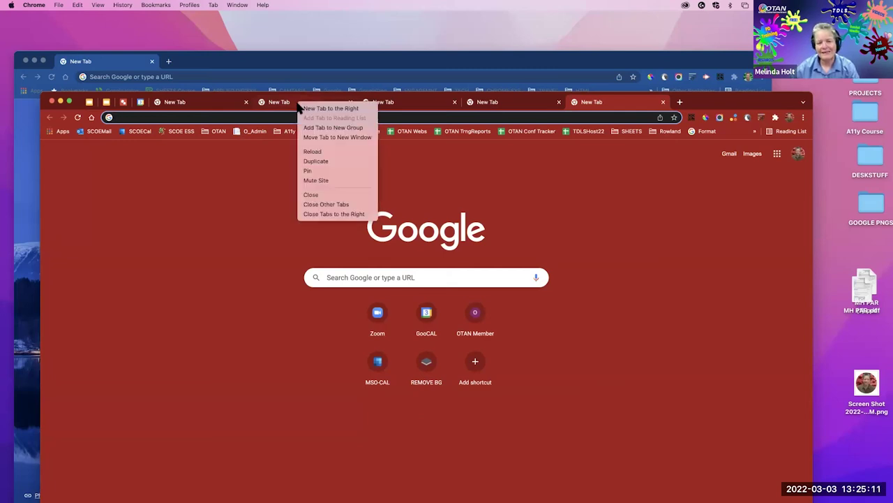
{"action": "left_click", "coordinate": [316, 173]}
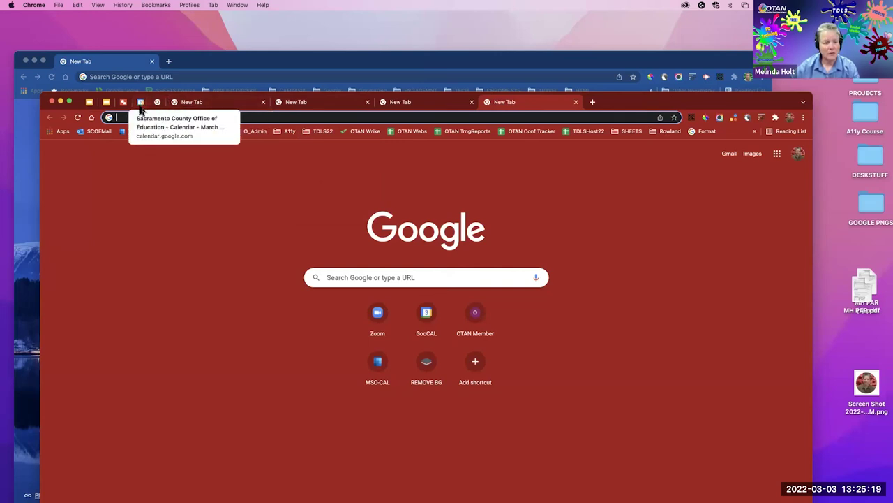
- Show the pinned Calendar tab, return to the pinned TDLS22-GoogleNews presentation and close all unpinned New Tab tabs
{"action": "left_click", "coordinate": [142, 103]}
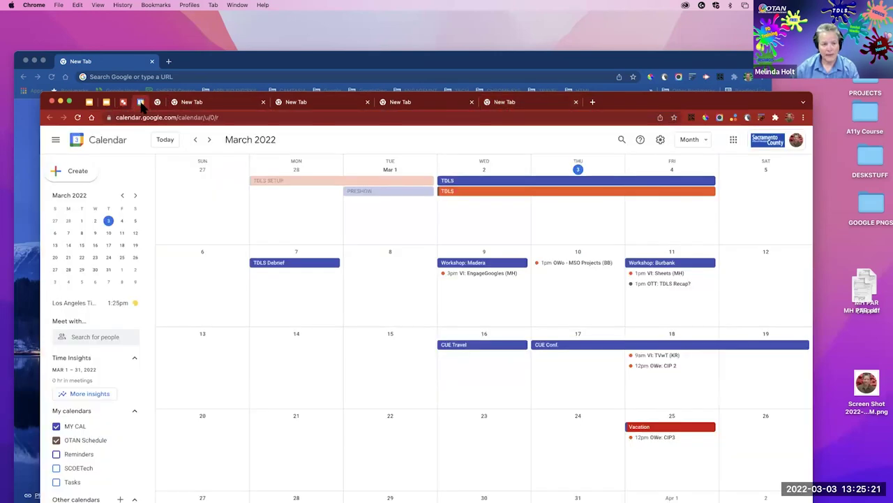
{"action": "left_click", "coordinate": [89, 103]}
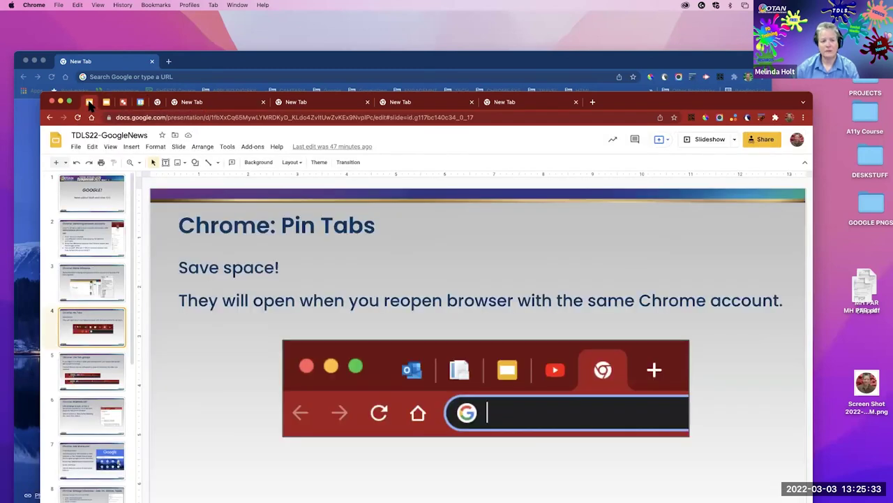
{"action": "left_click", "coordinate": [263, 103]}
{"action": "left_click", "coordinate": [263, 103]}
{"action": "left_click", "coordinate": [264, 102]}
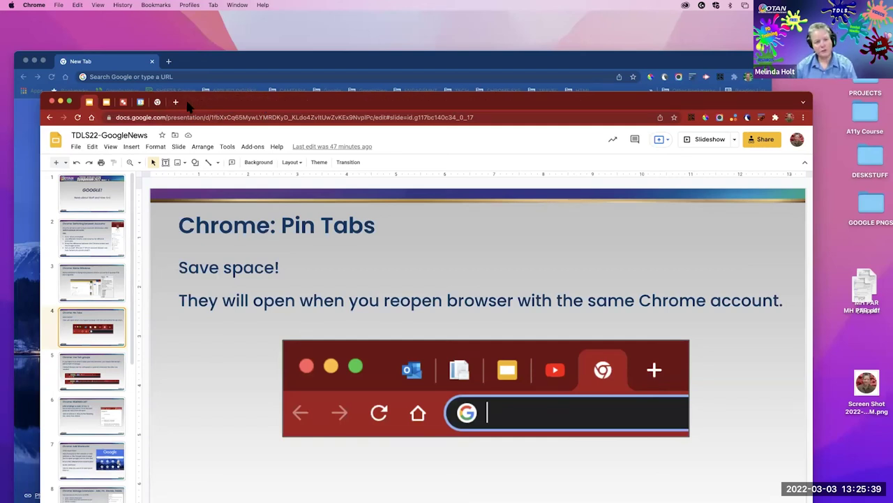
- Reposition the WORK window over the TRAINER window and display slide 5, Chrome: Use Tab groups
{"action": "left_click_drag", "start_coordinate": [206, 102], "coordinate": [205, 82]}
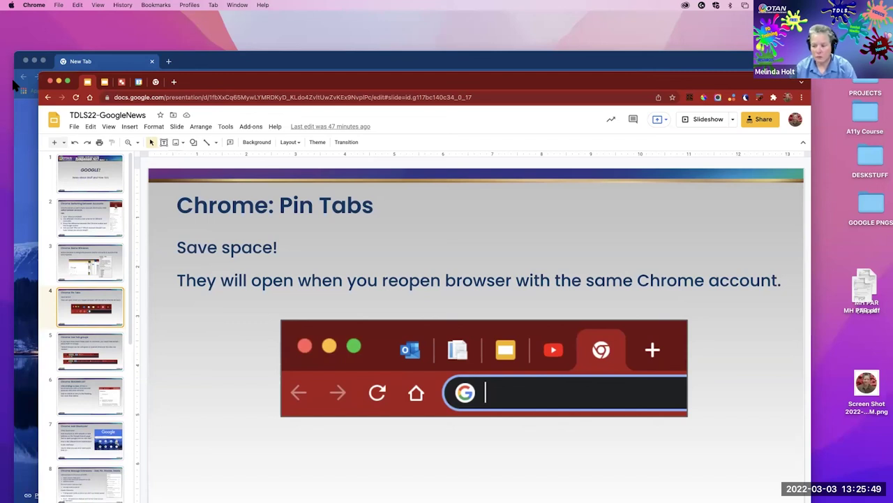
{"action": "left_click_drag", "start_coordinate": [213, 82], "coordinate": [188, 54]}
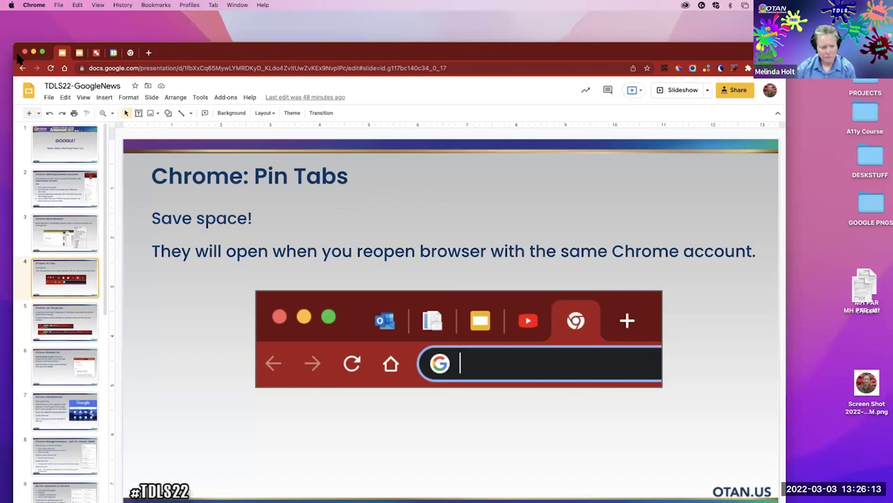
{"action": "left_click", "coordinate": [70, 319]}
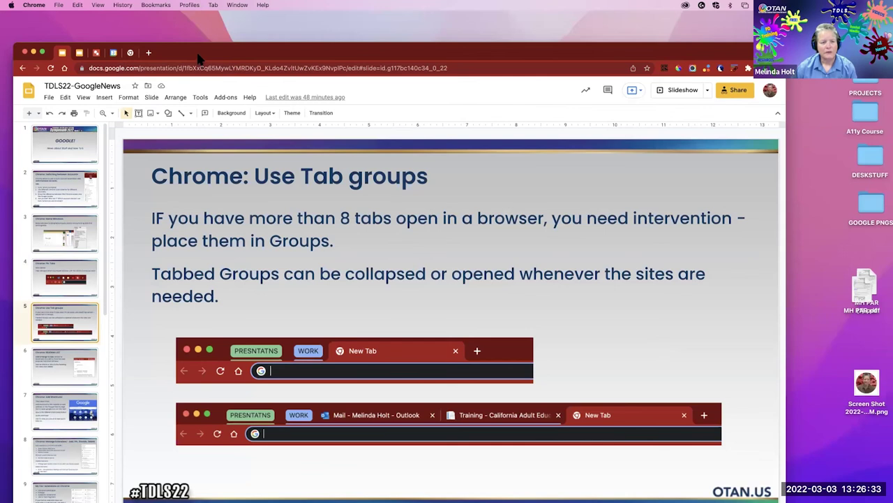
- Unpin the Calendar, Untitled drawing and LIBRARY IMAGES tabs in the WORK window
{"action": "right_click", "coordinate": [114, 53]}
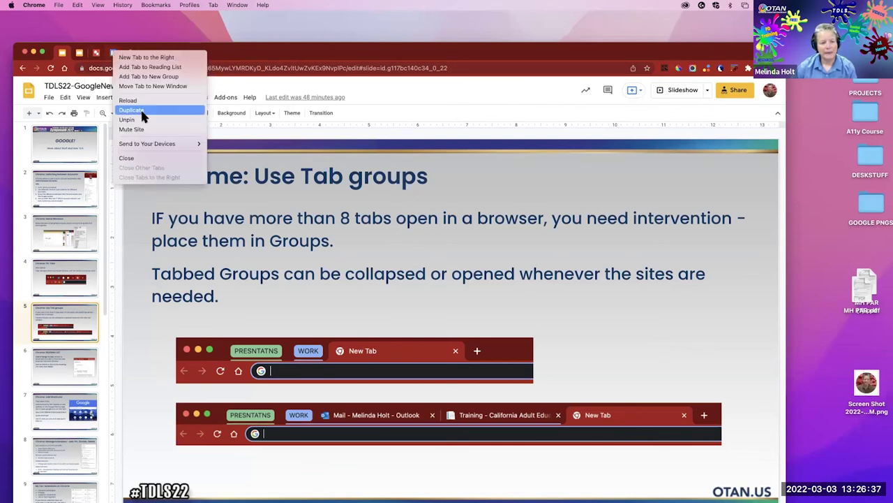
{"action": "key", "text": "Escape"}
{"action": "right_click", "coordinate": [98, 53]}
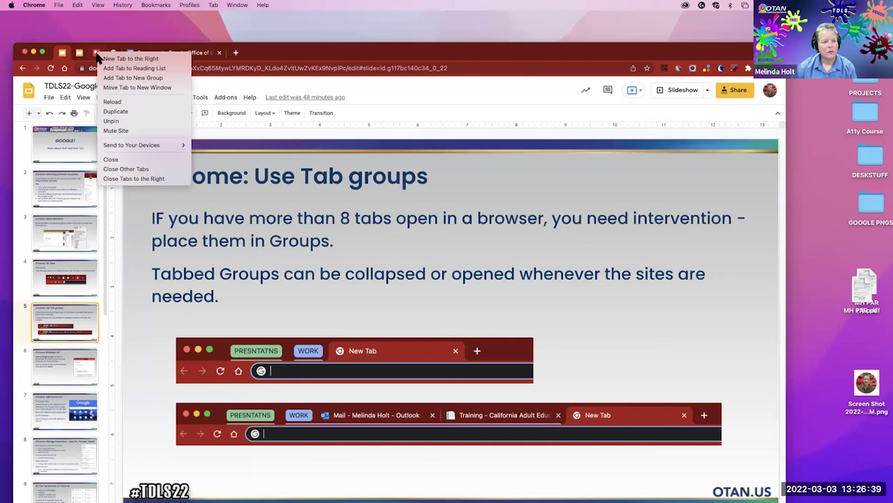
{"action": "key", "text": "Escape"}
{"action": "right_click", "coordinate": [80, 54]}
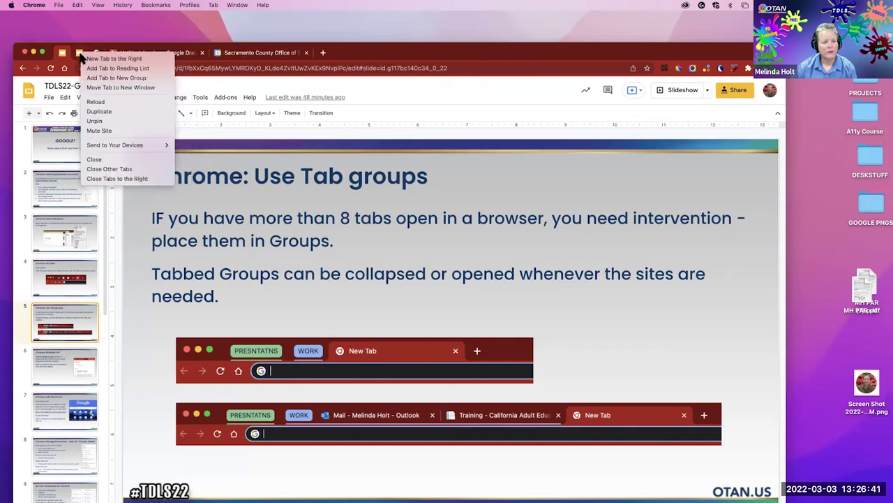
{"action": "left_click", "coordinate": [105, 120]}
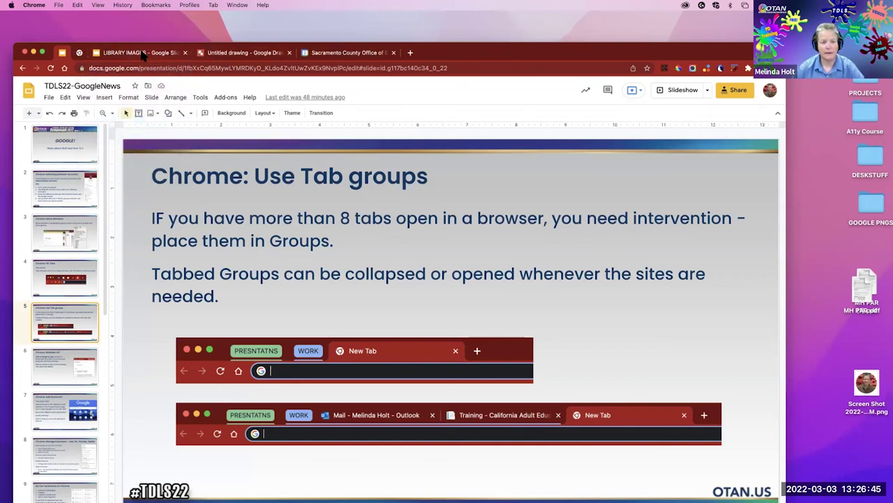
- Switch through the unpinned tabs to LIBRARY IMAGES and add that tab to a new tab group
{"action": "left_click", "coordinate": [175, 53]}
{"action": "left_click", "coordinate": [237, 54]}
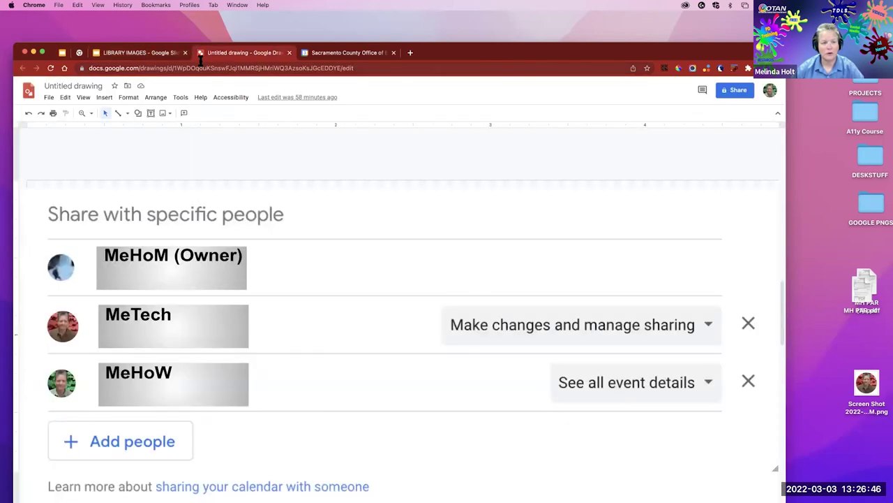
{"action": "left_click", "coordinate": [137, 55]}
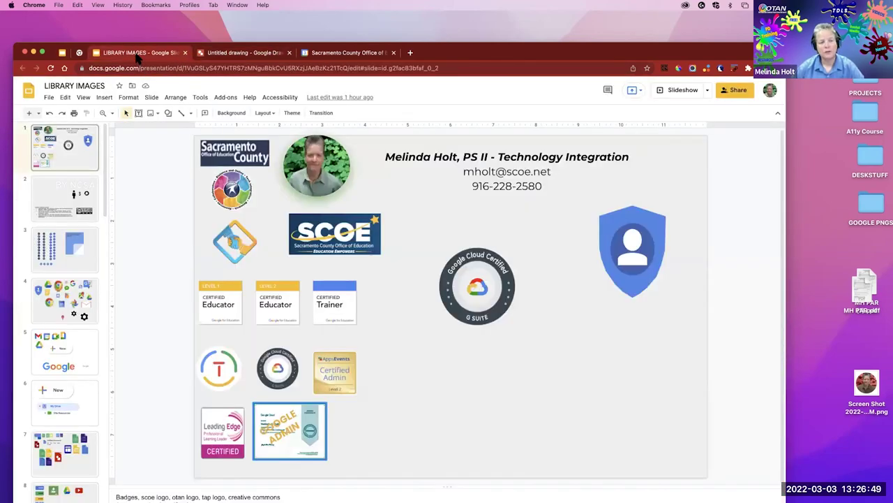
{"action": "right_click", "coordinate": [137, 58]}
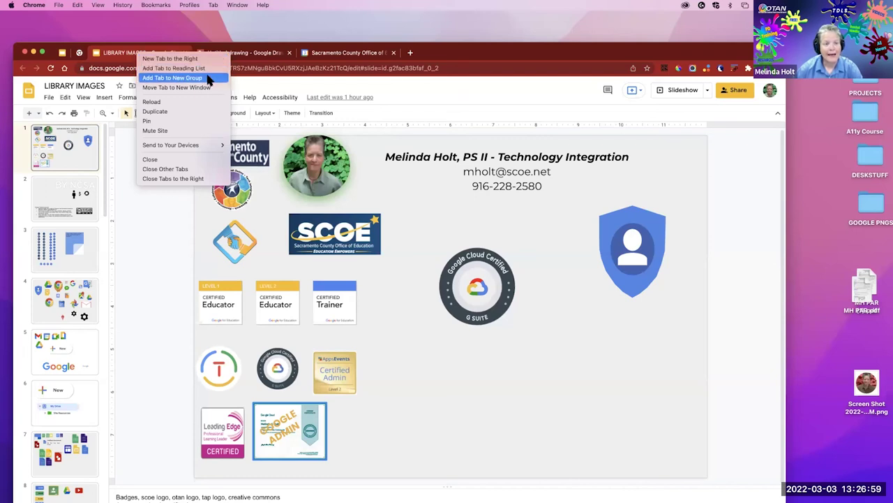
{"action": "left_click", "coordinate": [161, 78]}
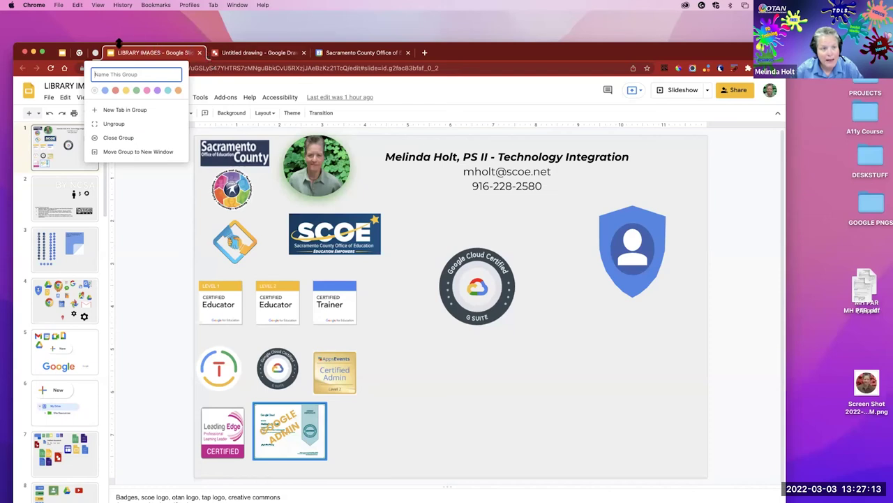
- Try orange, pink and purple for the new tab group, settle on blue, and name the group DRAWING
{"action": "left_click", "coordinate": [177, 90]}
{"action": "left_click", "coordinate": [146, 90]}
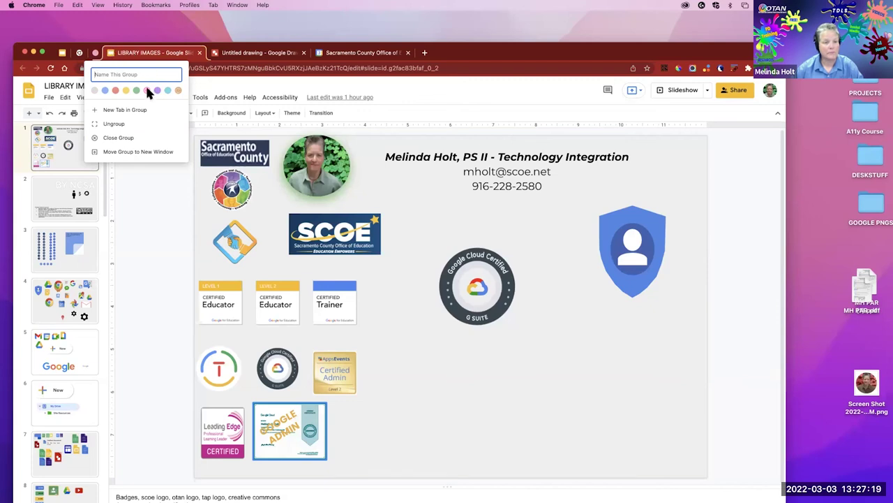
{"action": "left_click", "coordinate": [157, 90]}
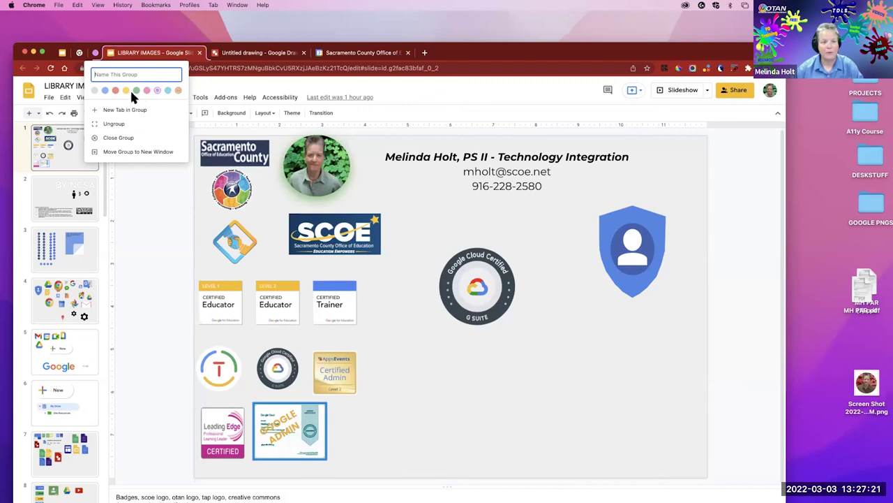
{"action": "left_click", "coordinate": [105, 91]}
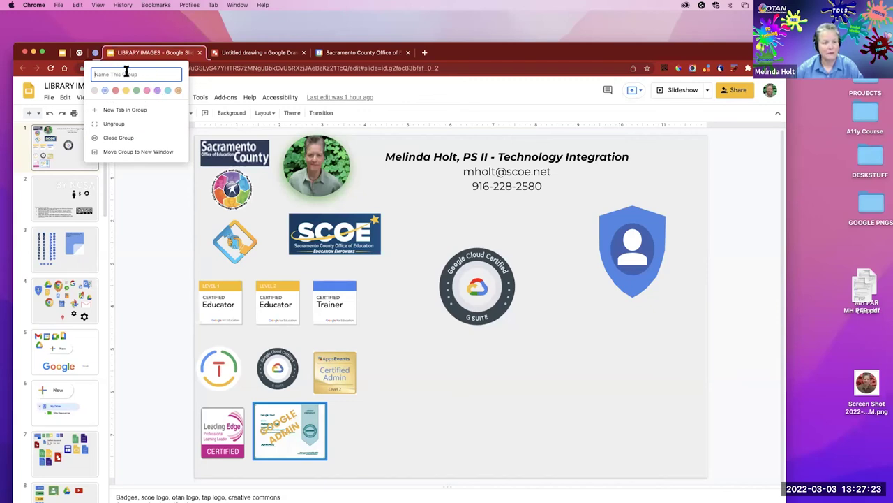
{"action": "type", "text": "D"}
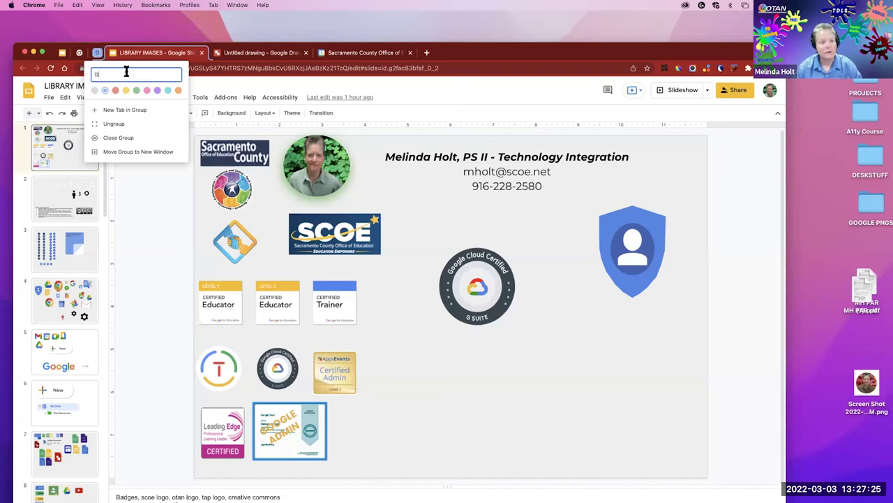
{"action": "type", "text": "RA"}
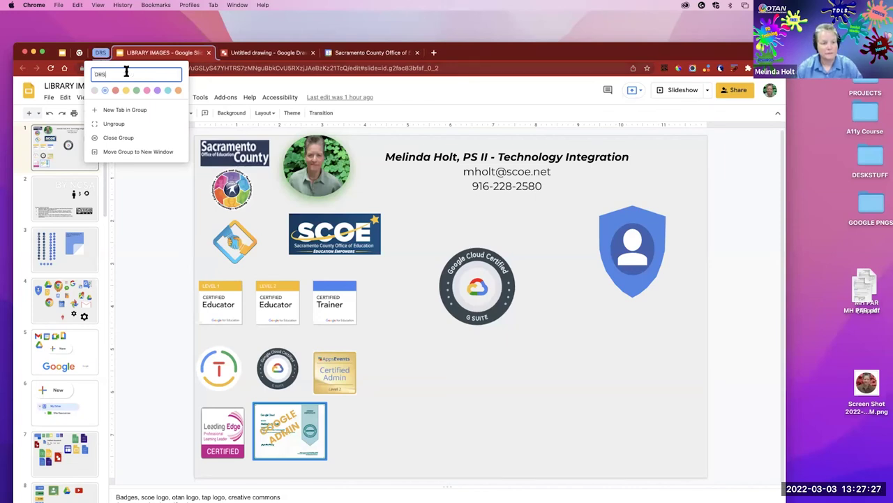
{"action": "type", "text": "WING"}
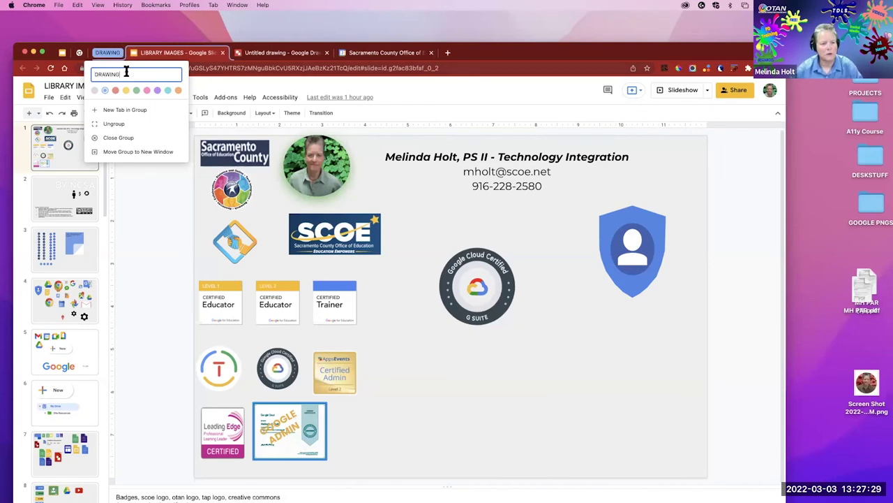
{"action": "left_click", "coordinate": [201, 59]}
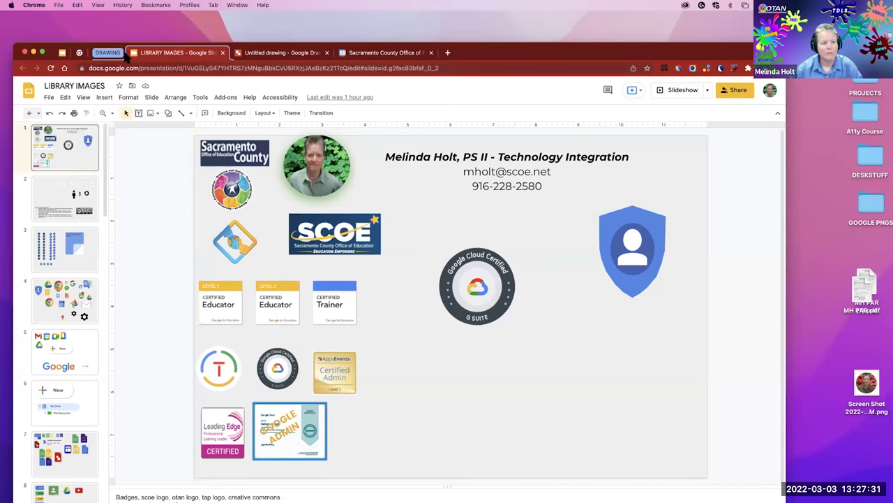
- Collapse and expand the DRAWING group, and add the Untitled drawing tab to it
{"action": "left_click", "coordinate": [106, 54]}
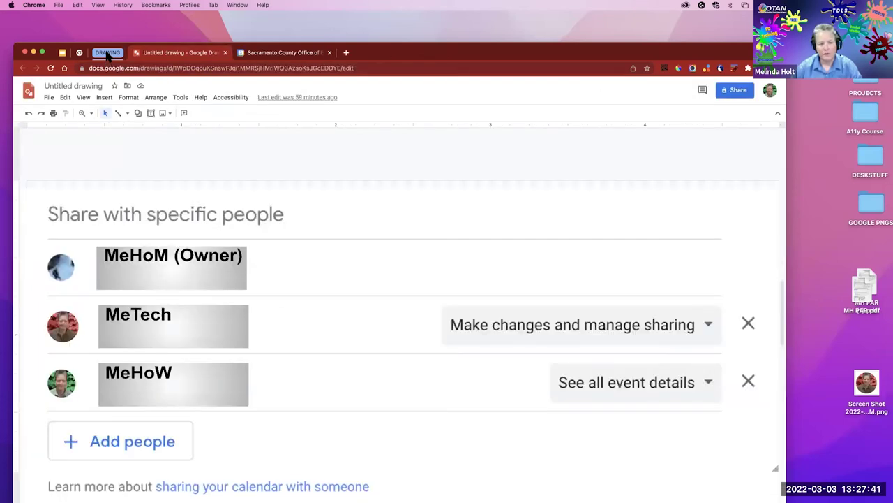
{"action": "left_click", "coordinate": [107, 53]}
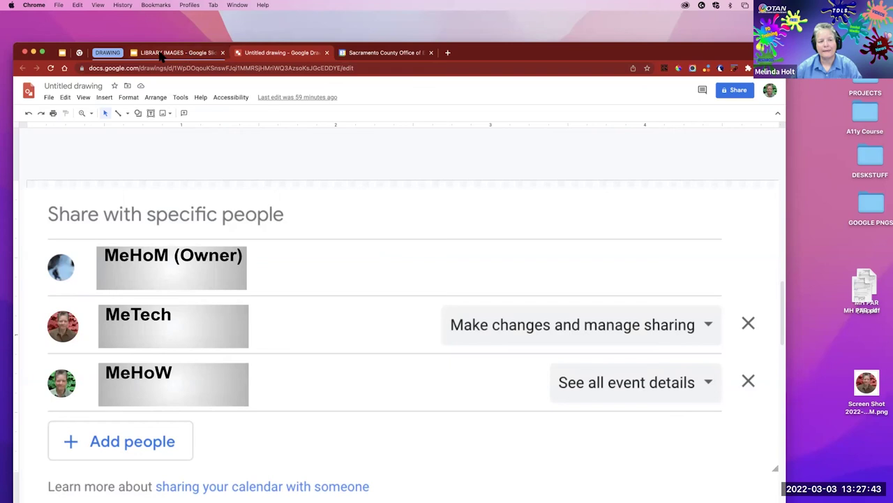
{"action": "right_click", "coordinate": [253, 57]}
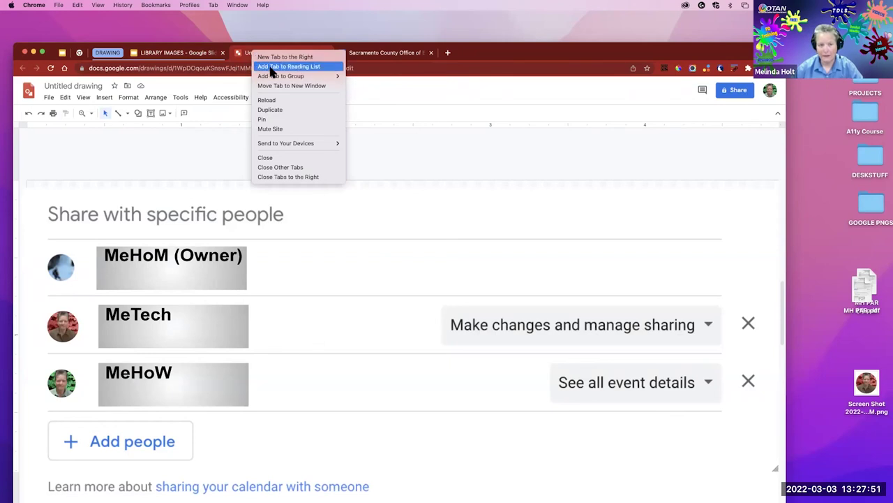
{"action": "mouse_move", "coordinate": [274, 76]}
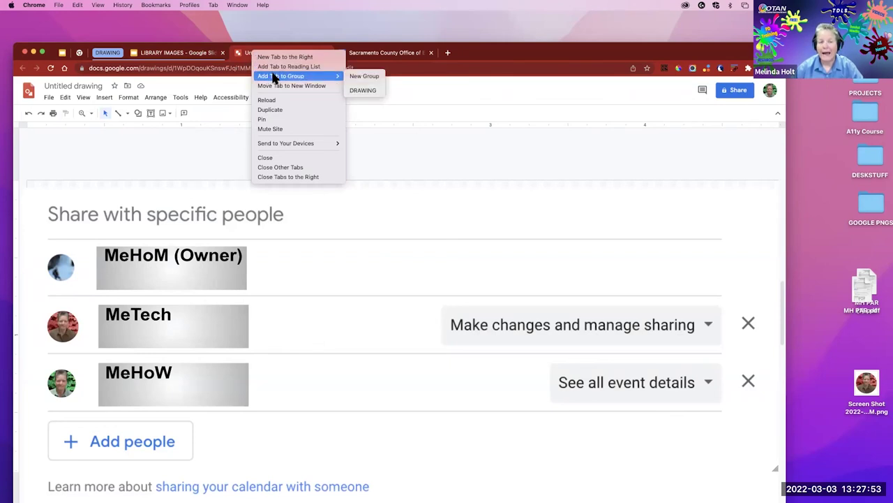
{"action": "left_click", "coordinate": [362, 90]}
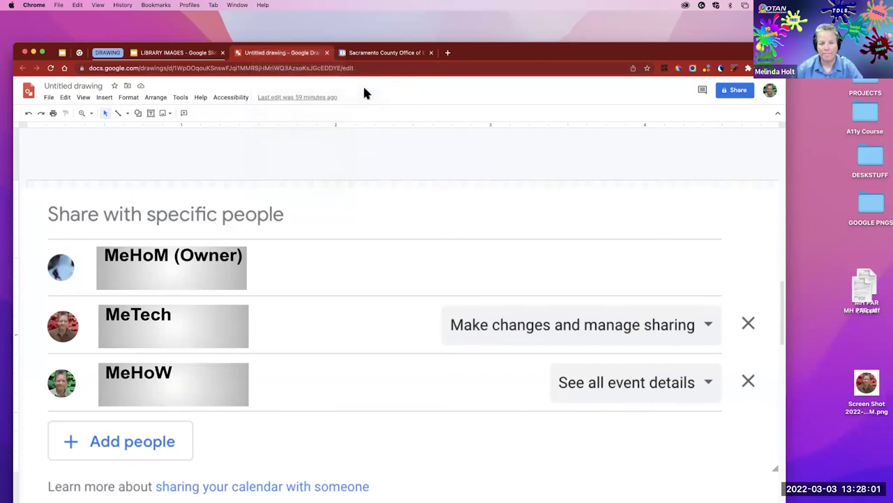
- Collapse and expand the DRAWING tab group several times, leaving it expanded
{"action": "left_click", "coordinate": [107, 54]}
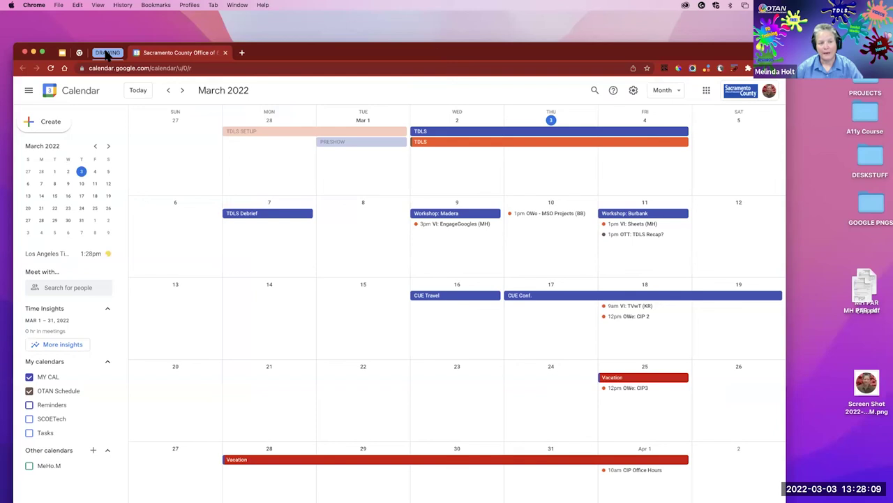
{"action": "left_click", "coordinate": [107, 53]}
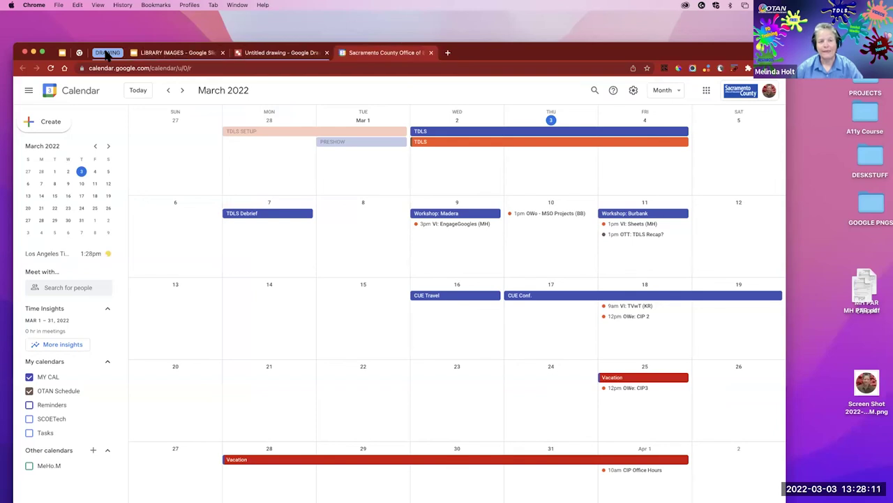
{"action": "left_click", "coordinate": [106, 53]}
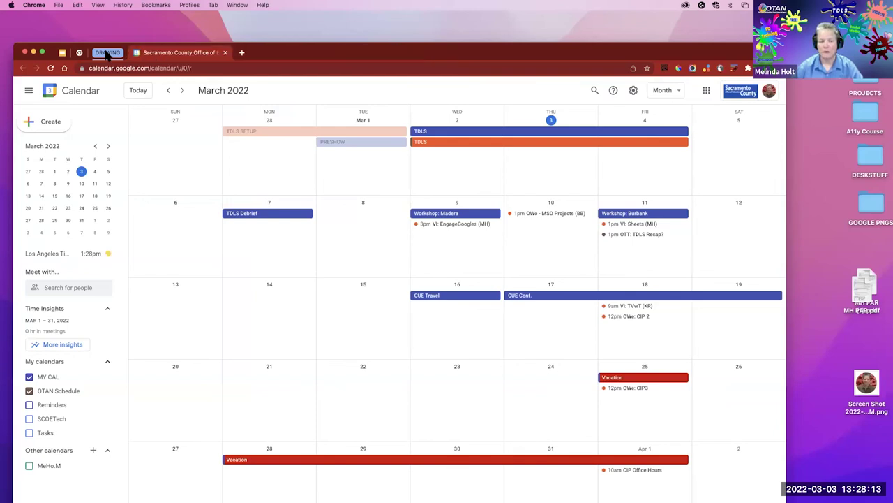
{"action": "left_click", "coordinate": [107, 54]}
{"action": "left_click", "coordinate": [107, 54]}
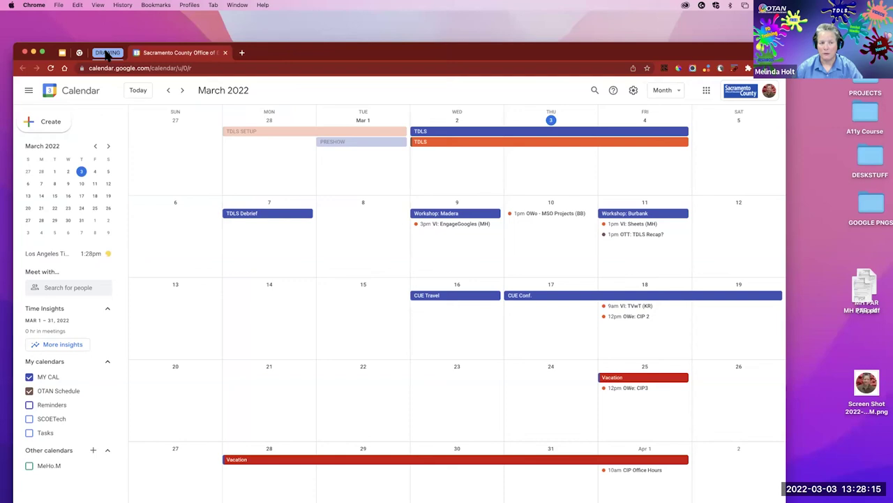
{"action": "left_click", "coordinate": [106, 54]}
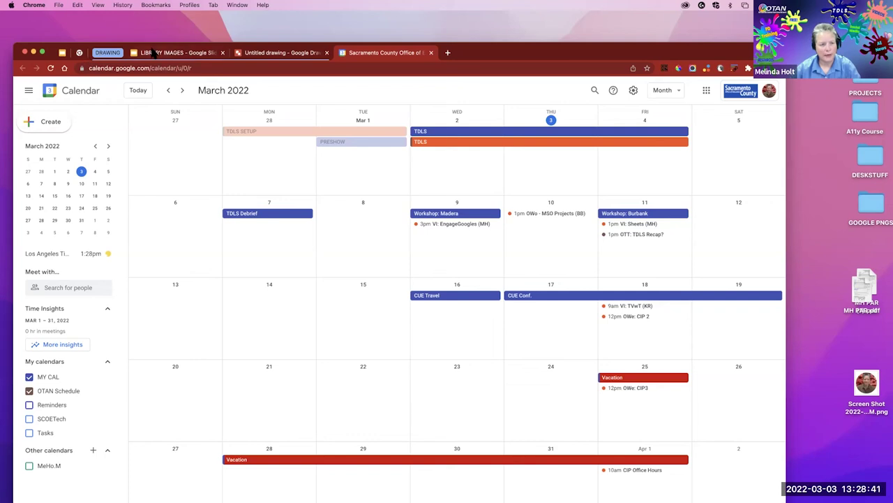
- Return to the pinned TDLS22-GoogleNews presentation and display slide 6, Chrome: READING LIST
{"action": "left_click", "coordinate": [62, 54]}
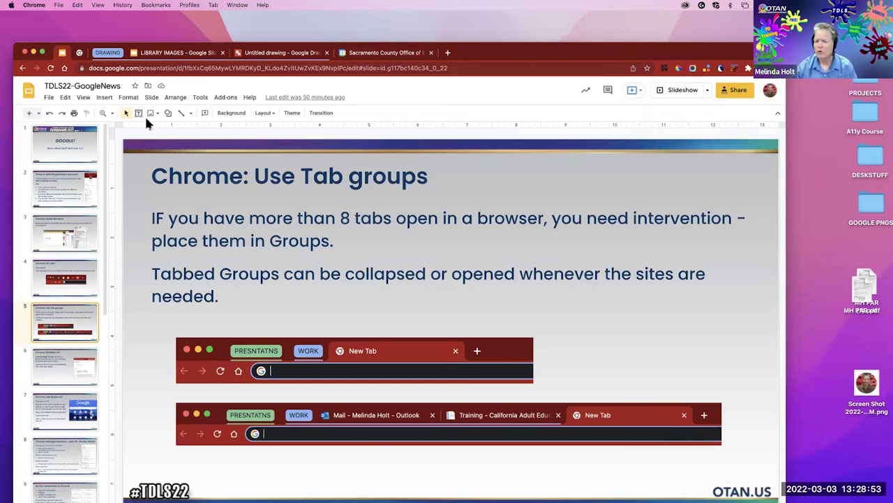
{"action": "left_click_drag", "start_coordinate": [493, 53], "coordinate": [498, 46]}
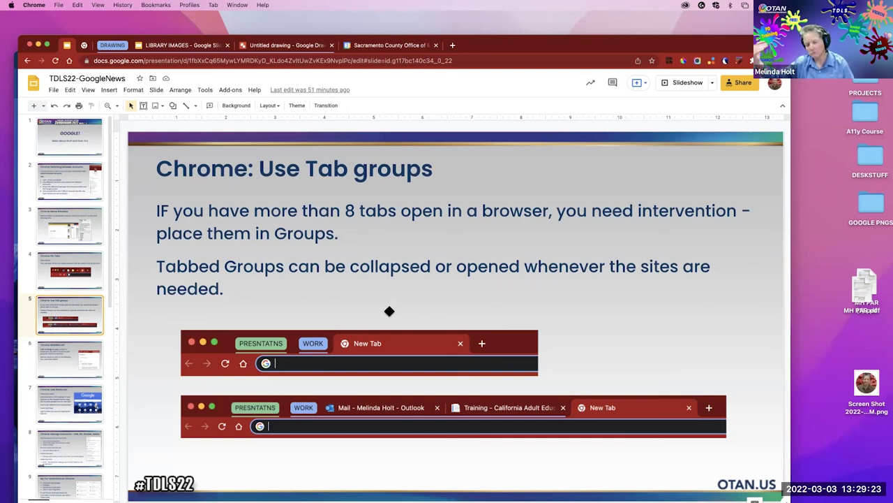
{"action": "left_click", "coordinate": [49, 366]}
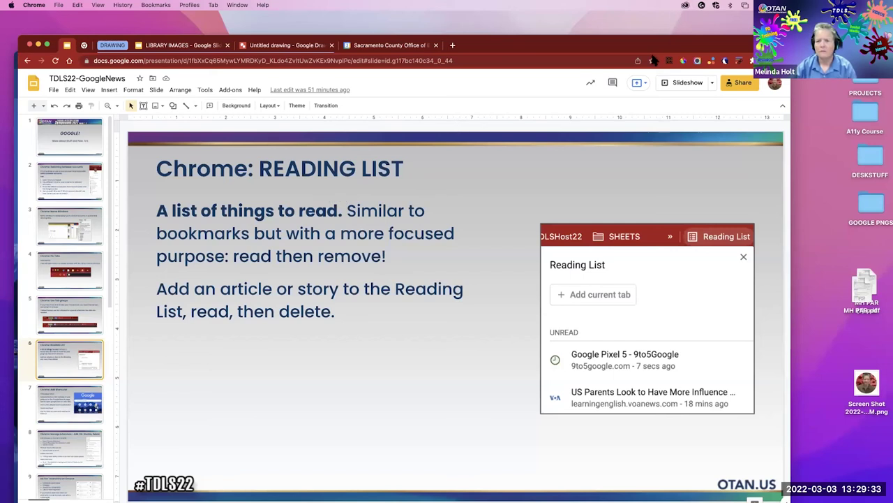
- Show the bookmarks bar in the WORK window and reposition the window on the desktop
{"action": "left_click_drag", "start_coordinate": [655, 44], "coordinate": [644, 25]}
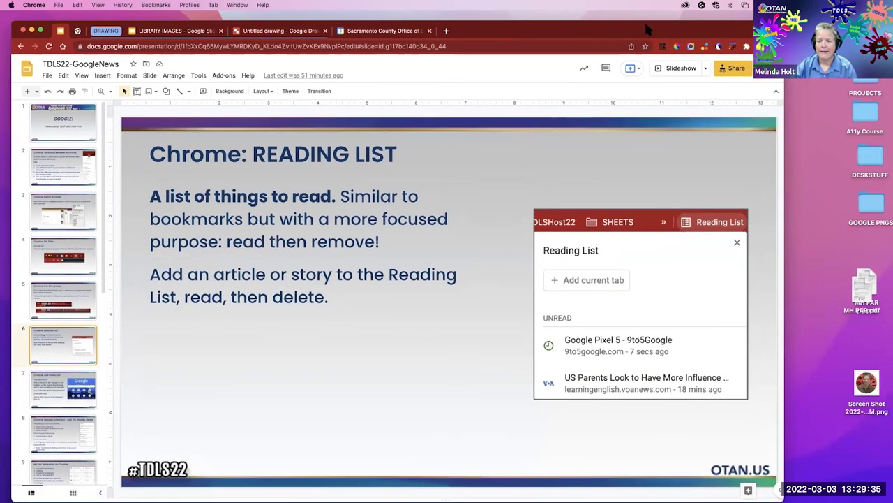
{"action": "key", "text": "super+shift+b"}
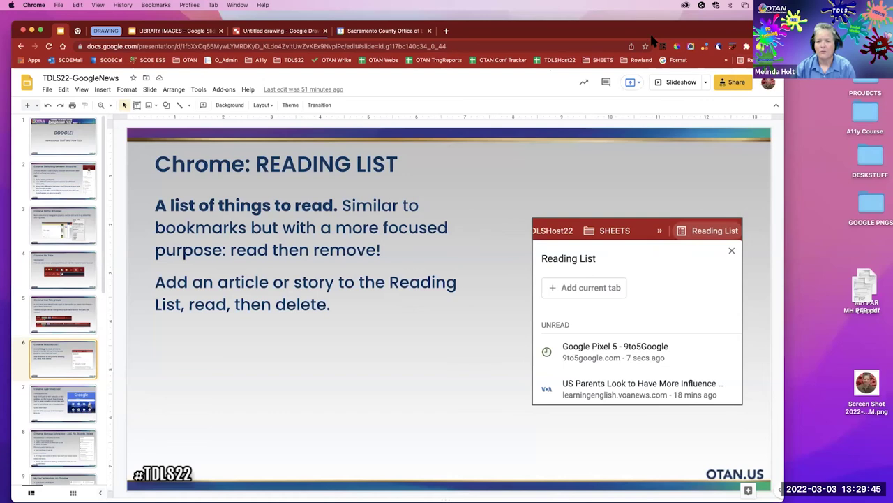
{"action": "left_click_drag", "start_coordinate": [448, 33], "coordinate": [449, 48]}
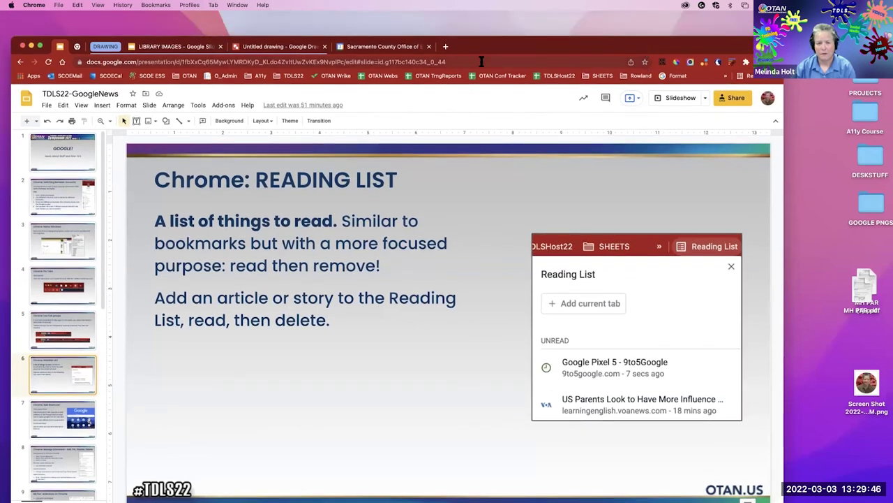
- Load otan.us in a new tab and open its Teaching with Technology resource page
{"action": "left_click", "coordinate": [447, 47]}
{"action": "left_click", "coordinate": [417, 60]}
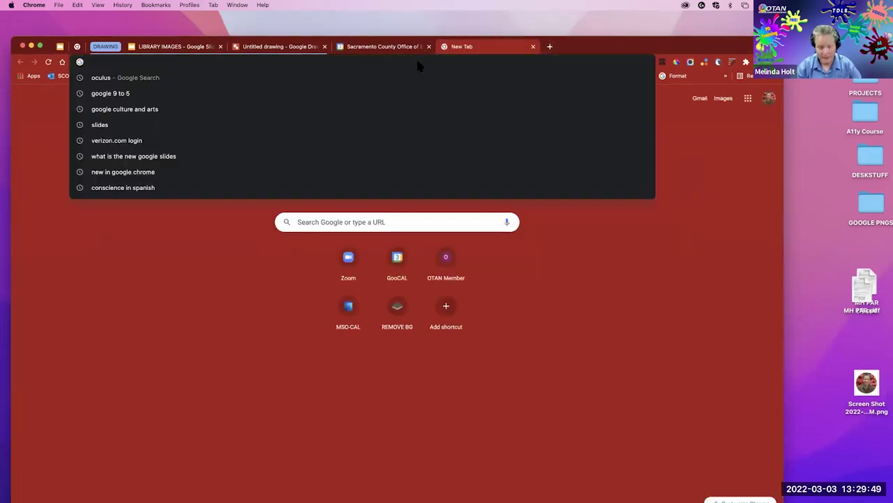
{"action": "type", "text": "otan.us"}
{"action": "key", "text": "Return"}
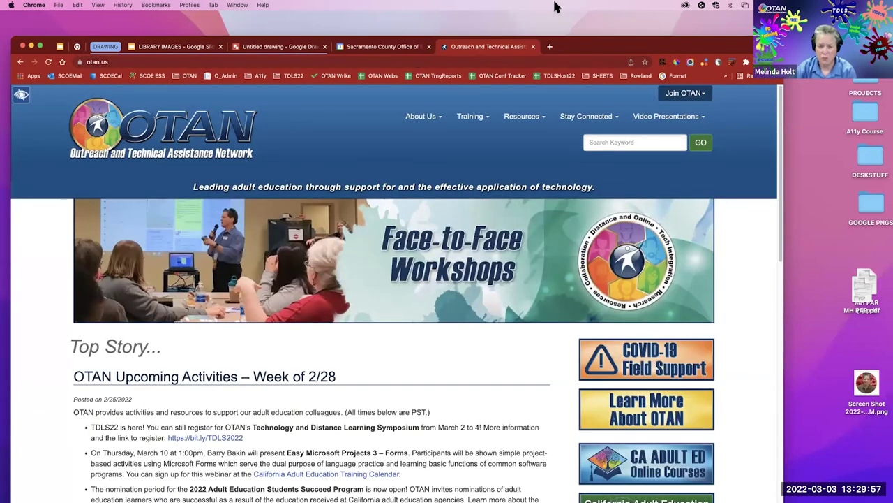
{"action": "left_click", "coordinate": [516, 117]}
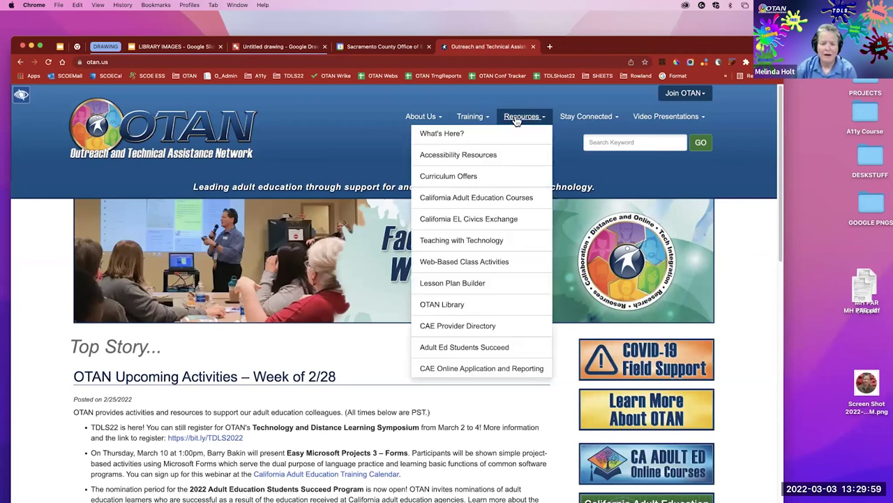
{"action": "left_click", "coordinate": [460, 240]}
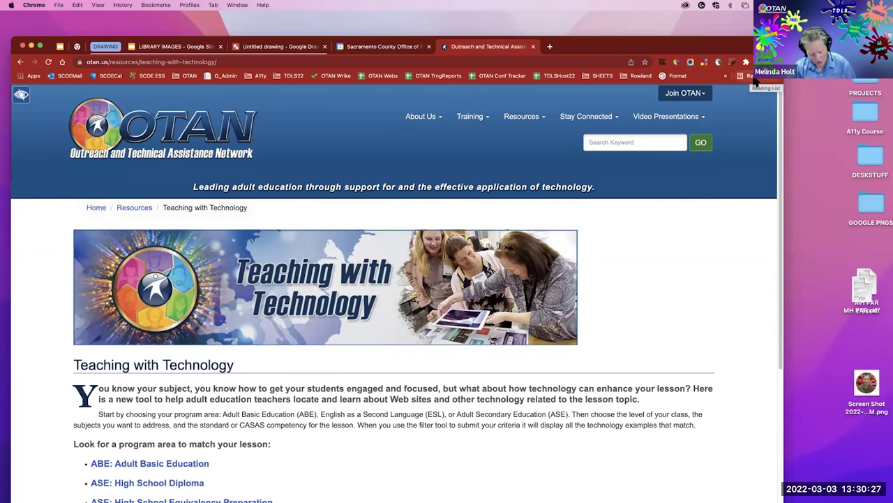
- Hide and show the bookmarks bar several times, leaving it displayed above the Teaching with Technology page
{"action": "key", "text": "super+shift+b"}
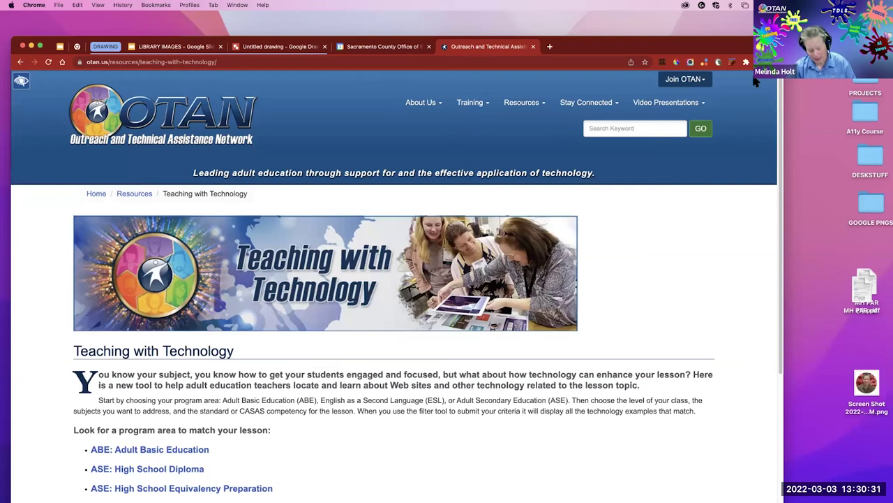
{"action": "key", "text": "super+shift+b"}
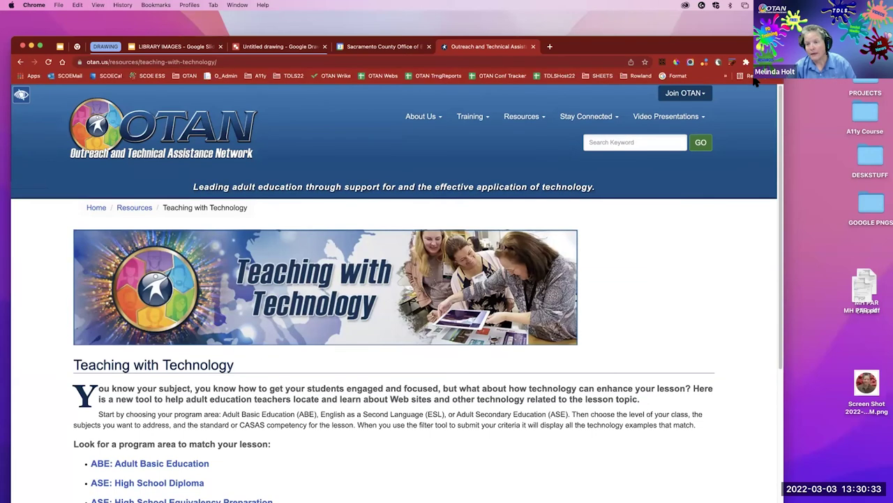
{"action": "key", "text": "super+shift+b"}
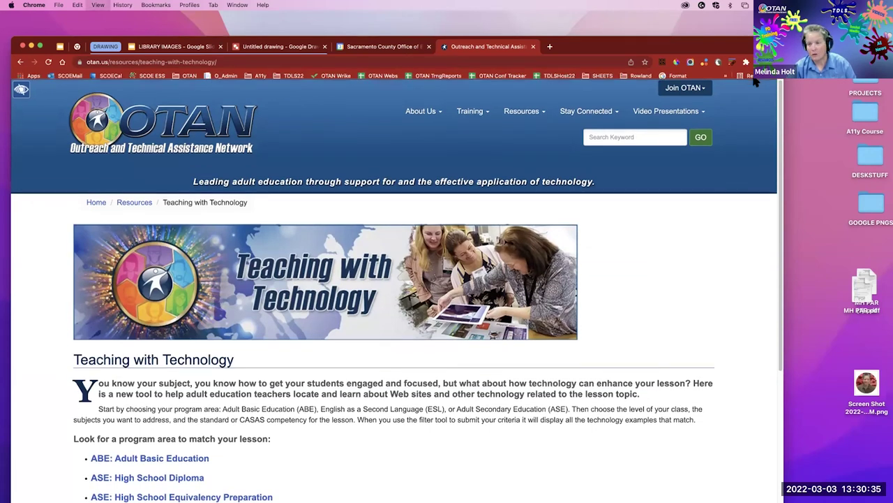
{"action": "key", "text": "super+shift+b"}
{"action": "key", "text": "super+shift+b"}
{"action": "key", "text": "super+shift+b"}
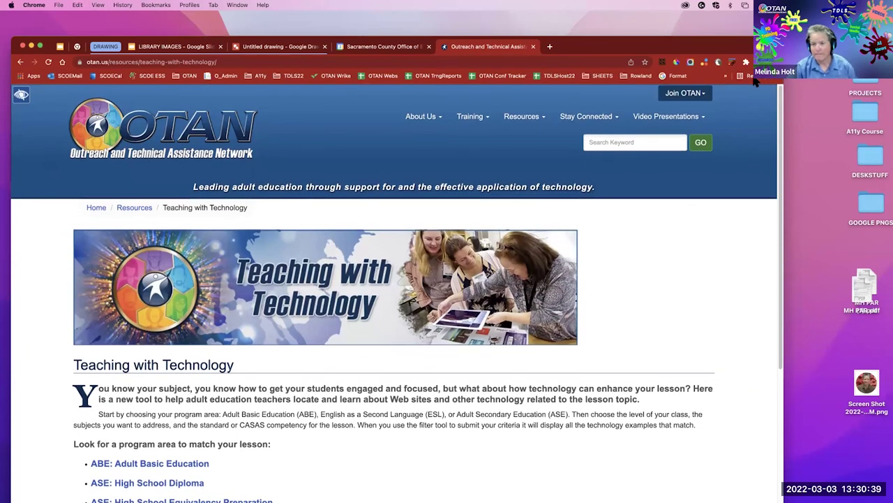
- Add the OTAN Teaching with Technology page to the Reading List and close its tab
{"action": "left_click", "coordinate": [751, 76]}
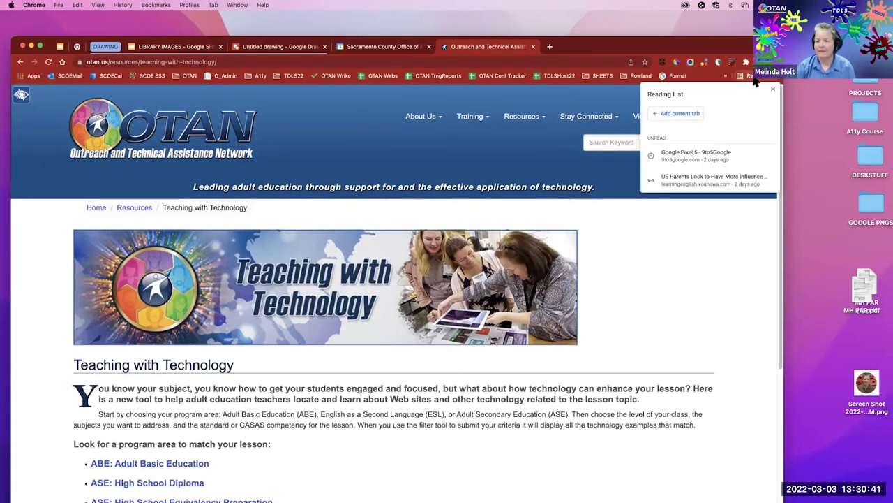
{"action": "left_click", "coordinate": [682, 115]}
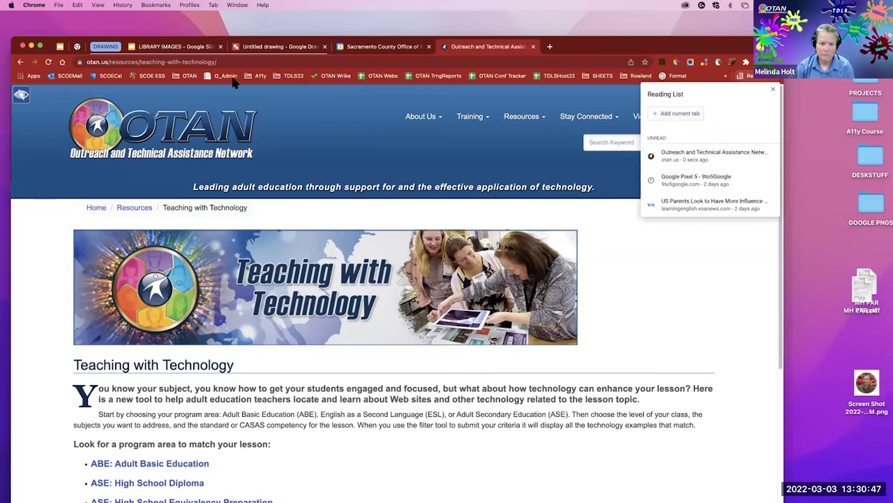
{"action": "left_click", "coordinate": [532, 46]}
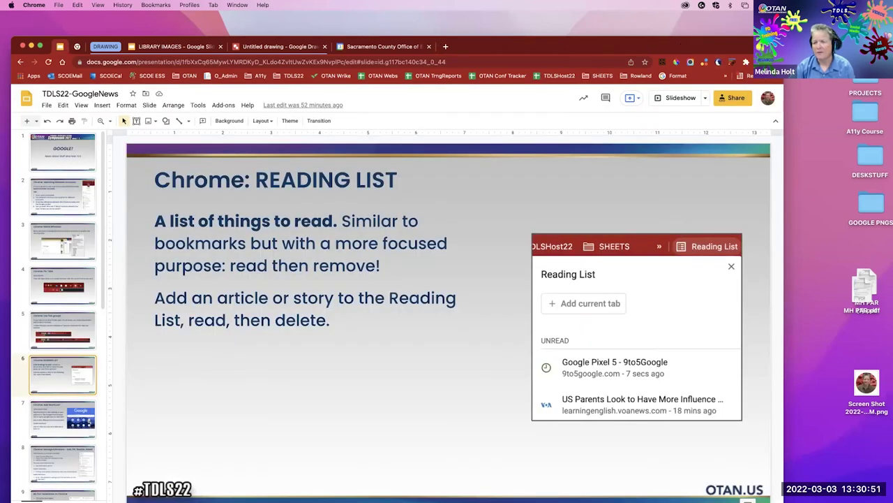
- In the Reading List, mark the OTAN page as read and delete the Google Pixel 5 - 9to5Google article
{"action": "left_click_drag", "start_coordinate": [782, 42], "coordinate": [754, 42]}
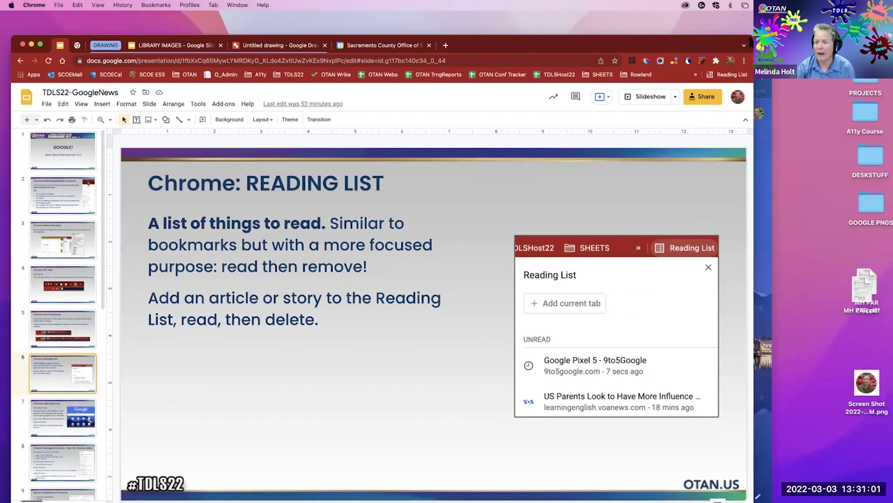
{"action": "left_click", "coordinate": [727, 76]}
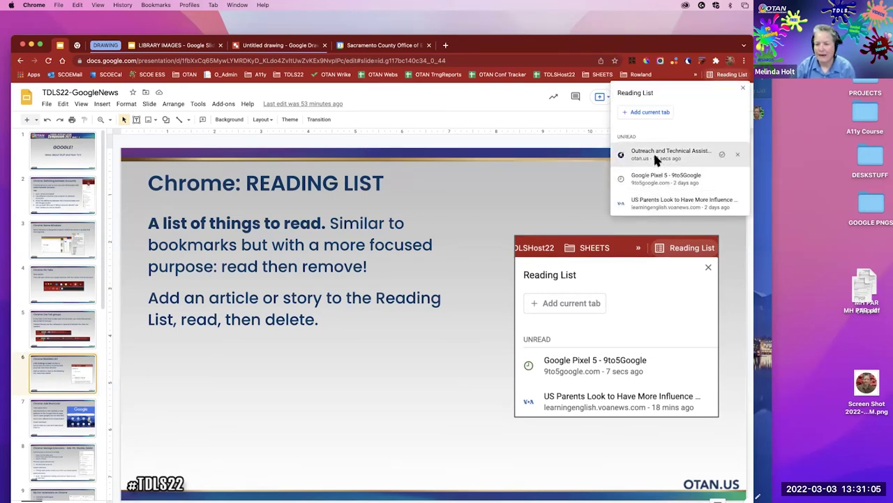
{"action": "left_click", "coordinate": [723, 154]}
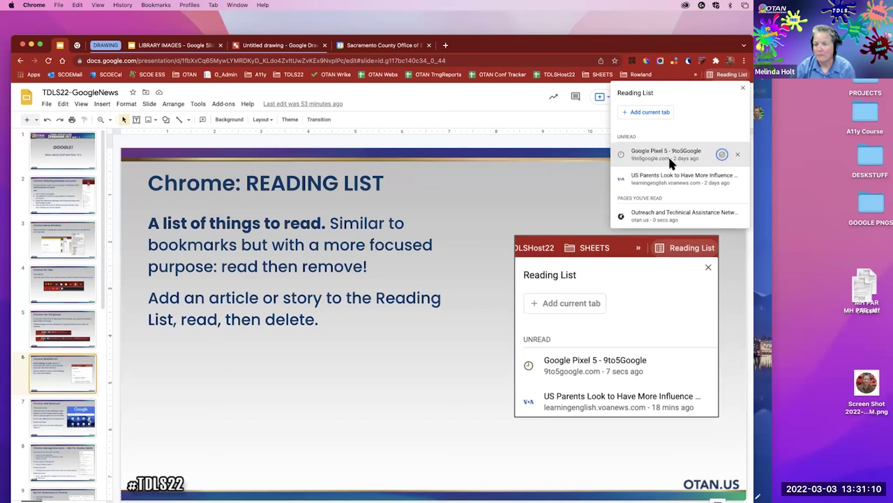
{"action": "left_click", "coordinate": [737, 154]}
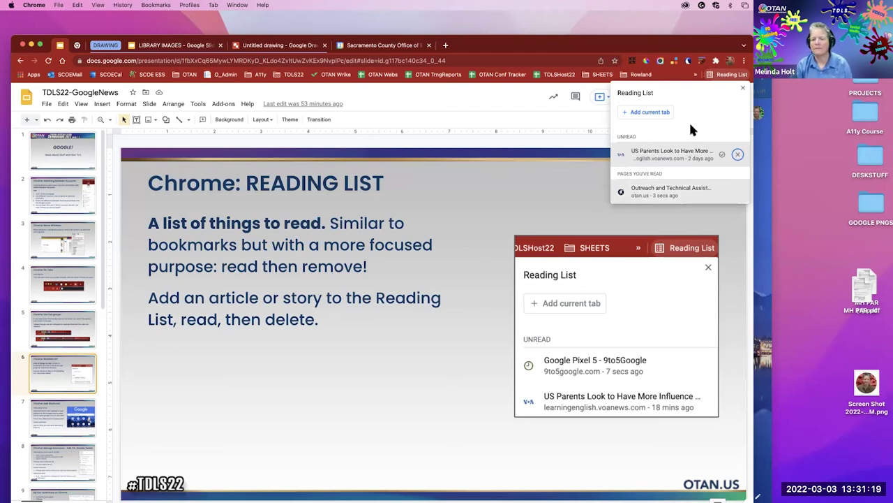
{"action": "left_click", "coordinate": [744, 88]}
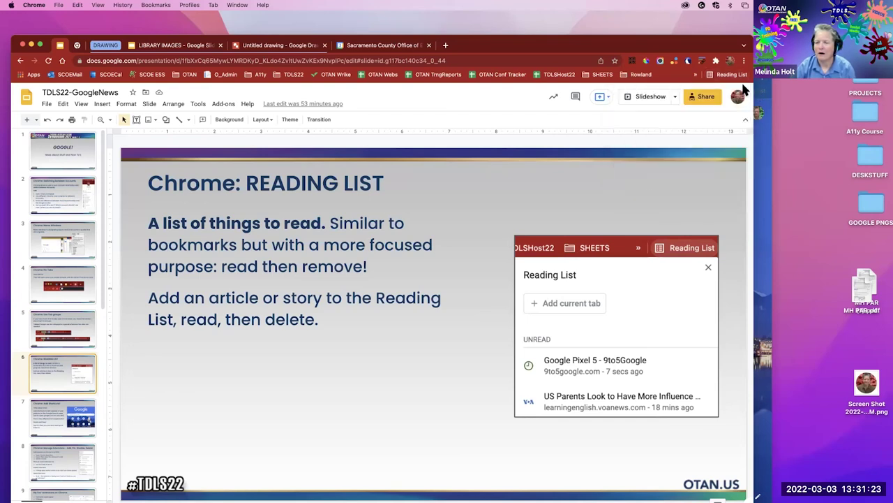
- Display slide 7, Chrome: Add Shortcuts!, and reposition the window on the desktop
{"action": "left_click_drag", "start_coordinate": [749, 31], "coordinate": [772, 16]}
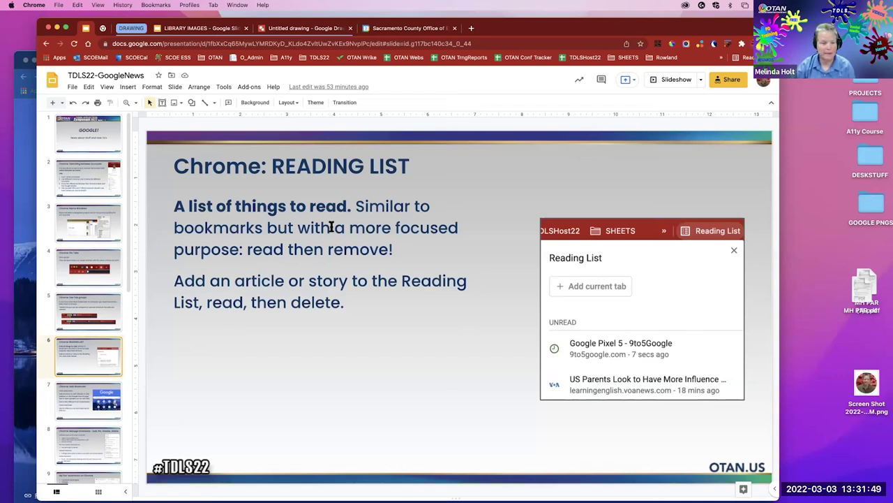
{"action": "left_click", "coordinate": [77, 394]}
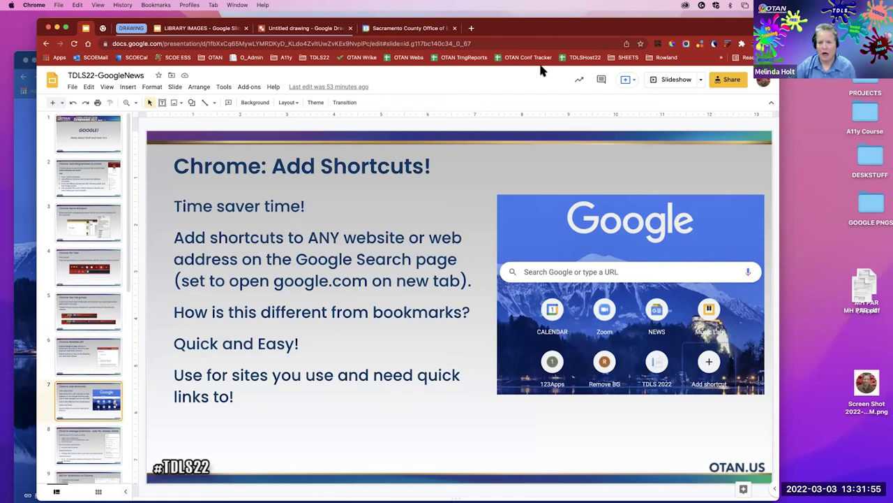
{"action": "left_click_drag", "start_coordinate": [608, 28], "coordinate": [608, 64]}
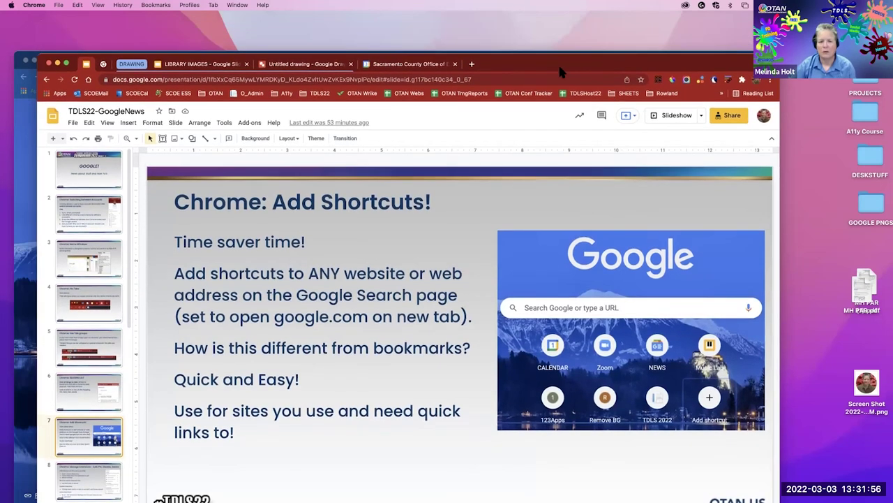
- Open a new tab page with its Google shortcuts and reposition the window so the page is in view
{"action": "left_click", "coordinate": [472, 64]}
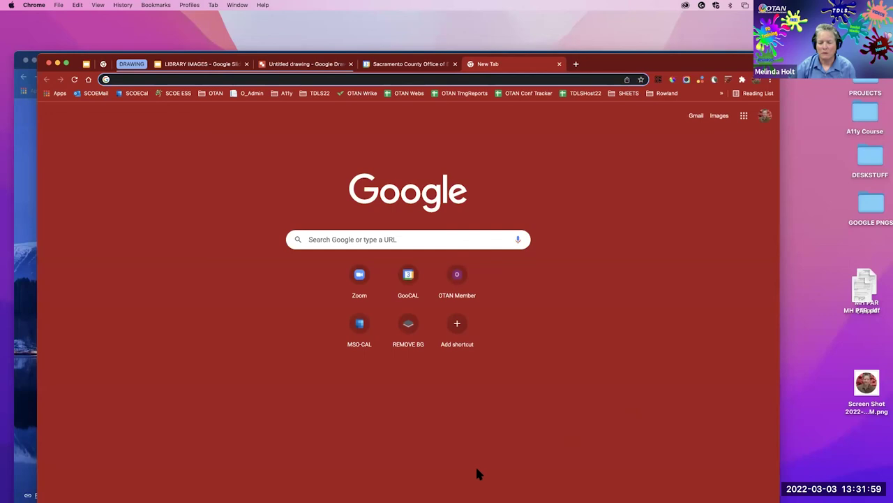
{"action": "left_click_drag", "start_coordinate": [680, 62], "coordinate": [700, 35]}
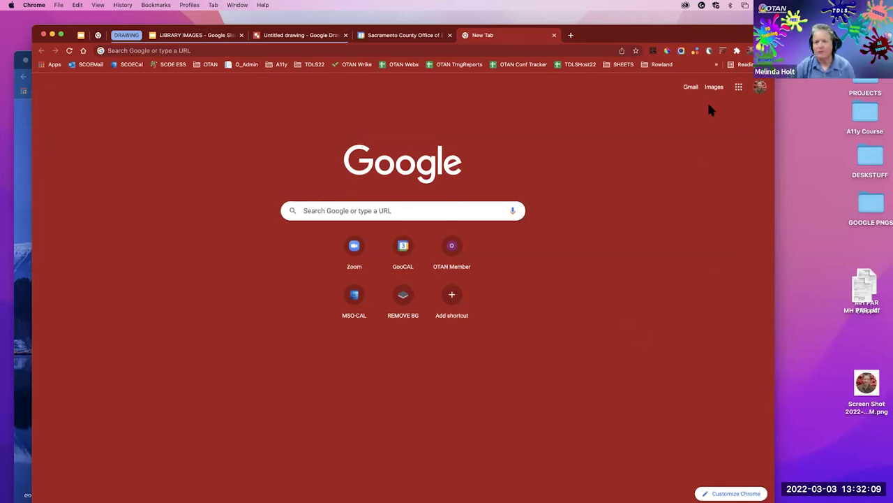
{"action": "left_click_drag", "start_coordinate": [664, 36], "coordinate": [646, 55]}
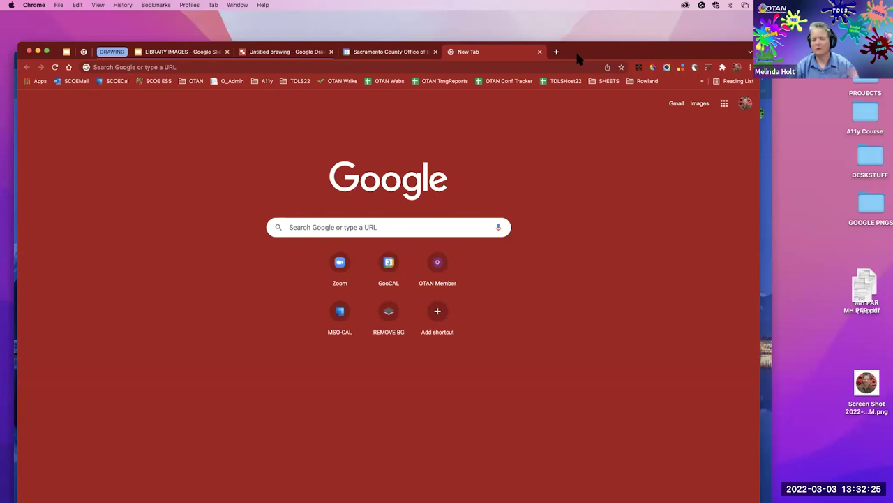
- Show the bookmarks bar in the Google Calendar tab and look over the browser's main menu options
{"action": "left_click", "coordinate": [395, 54]}
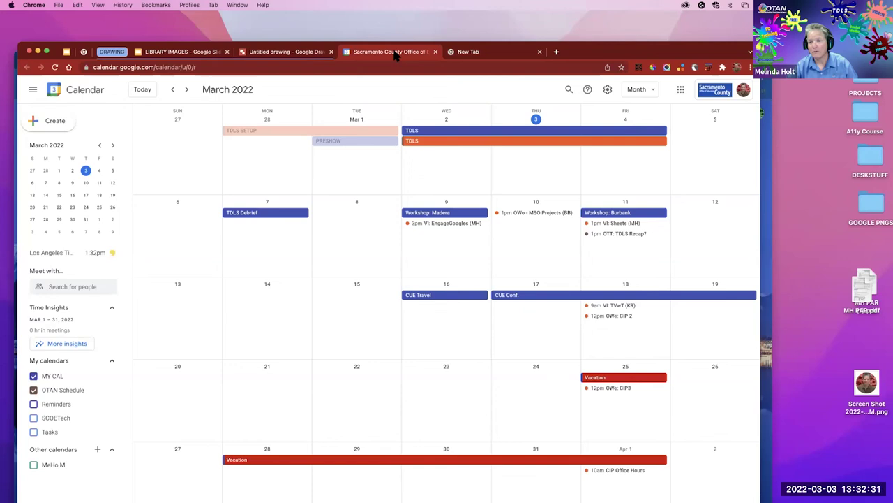
{"action": "key", "text": "super+shift+b"}
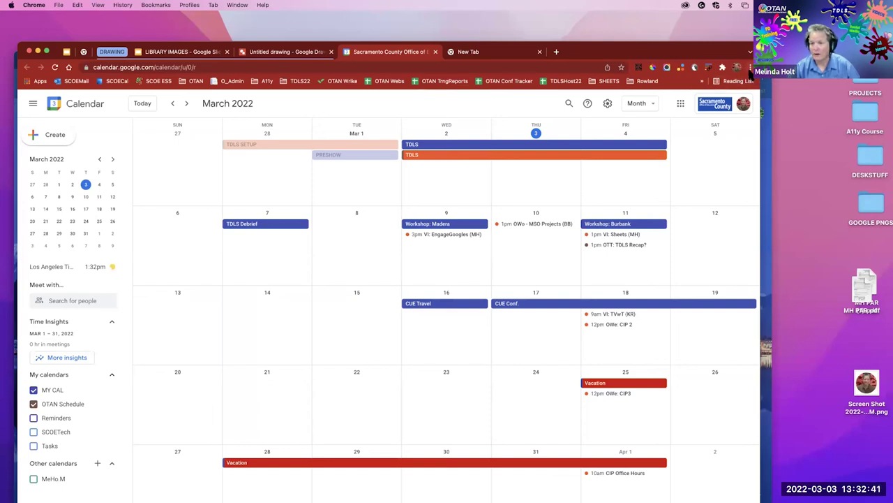
{"action": "left_click", "coordinate": [751, 68]}
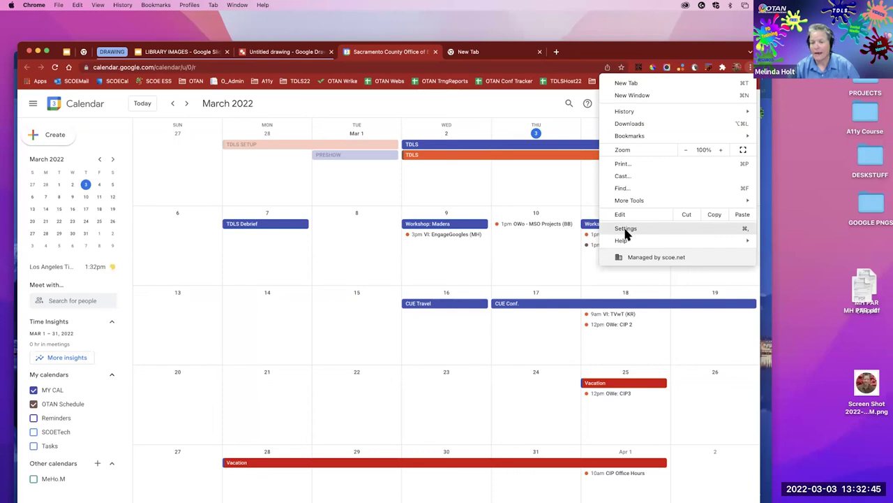
{"action": "left_click", "coordinate": [697, 57]}
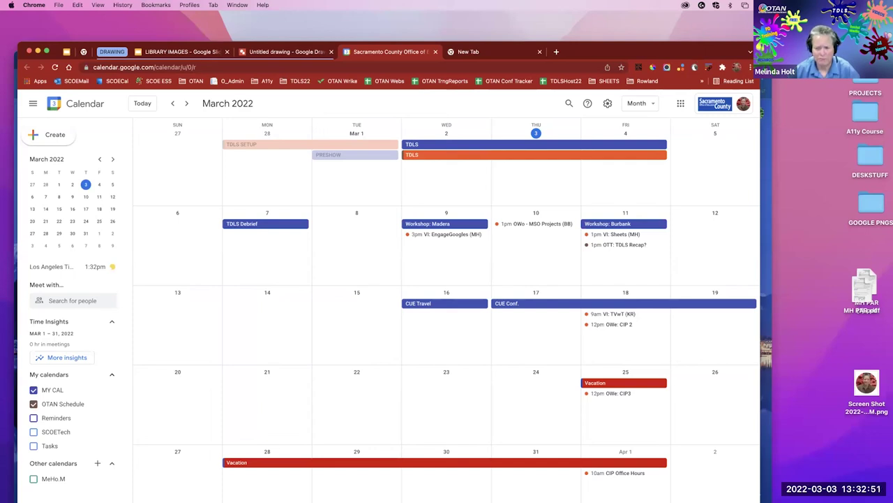
{"action": "mouse_move", "coordinate": [725, 37]}
{"action": "left_mouse_down"}
{"action": "mouse_move", "coordinate": [721, 31]}
{"action": "mouse_move", "coordinate": [725, 53]}
{"action": "left_mouse_up"}
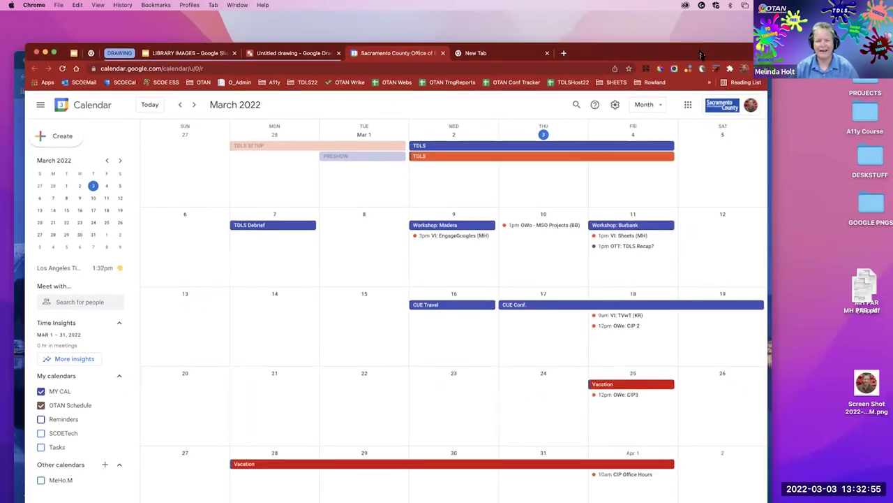
- Return to the New Tab page and load google.com in it
{"action": "left_click", "coordinate": [502, 51]}
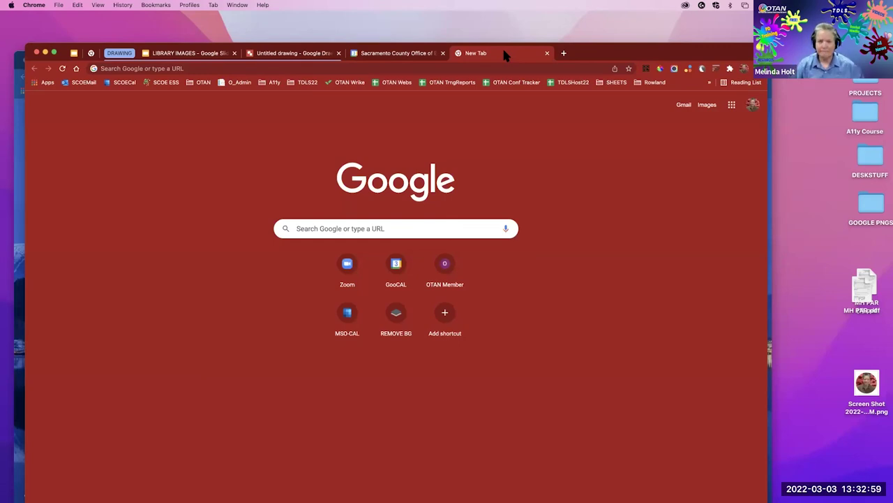
{"action": "left_click", "coordinate": [268, 68]}
{"action": "type", "text": "g"}
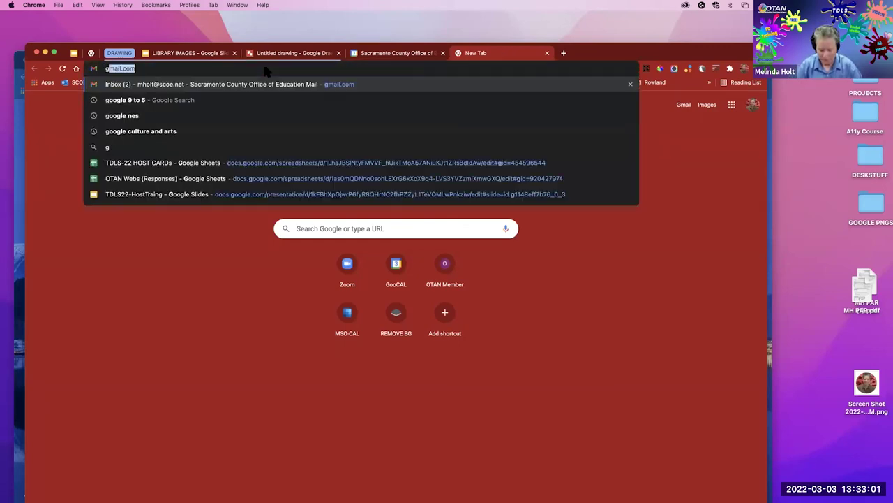
{"action": "type", "text": "oogle.com"}
{"action": "key", "text": "Return"}
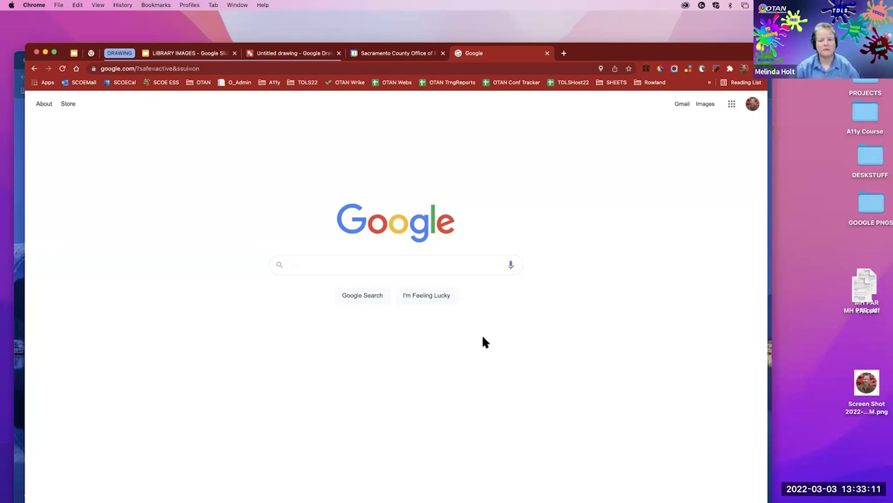
- Open another new tab and remove the MSO-CAL shortcut from the page
{"action": "left_click", "coordinate": [564, 54]}
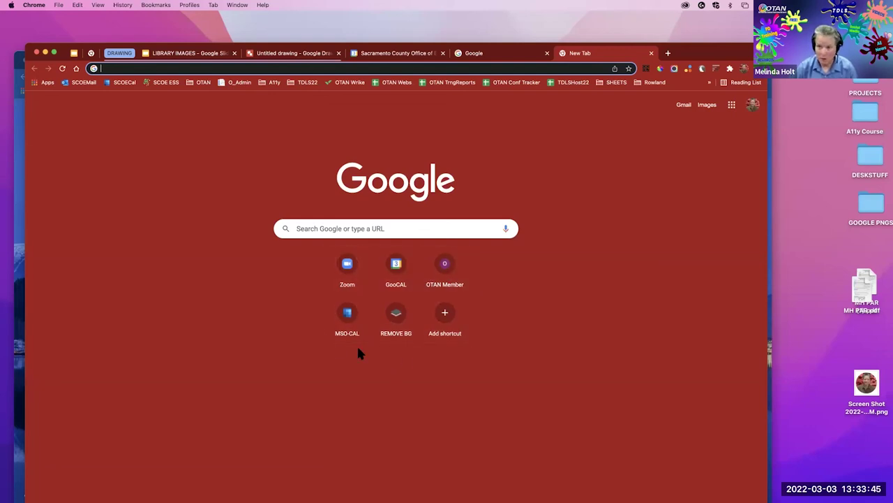
{"action": "mouse_move", "coordinate": [370, 308]}
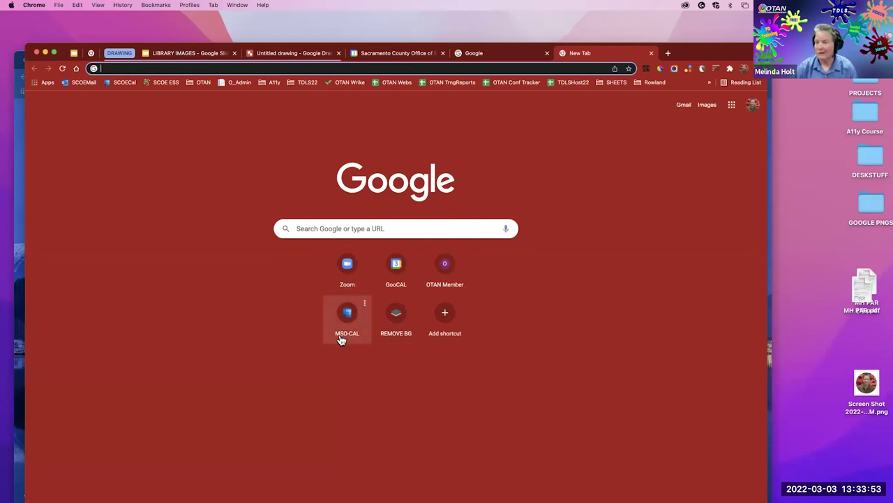
{"action": "left_click", "coordinate": [365, 307]}
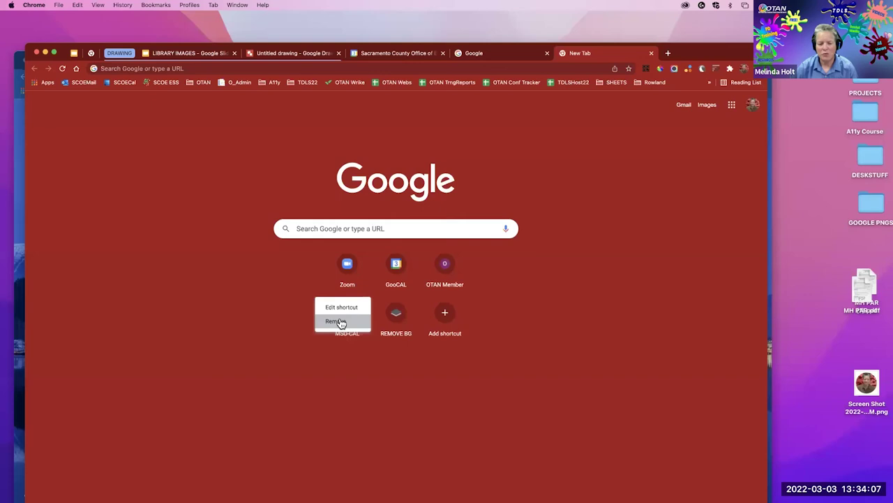
{"action": "left_click", "coordinate": [339, 321]}
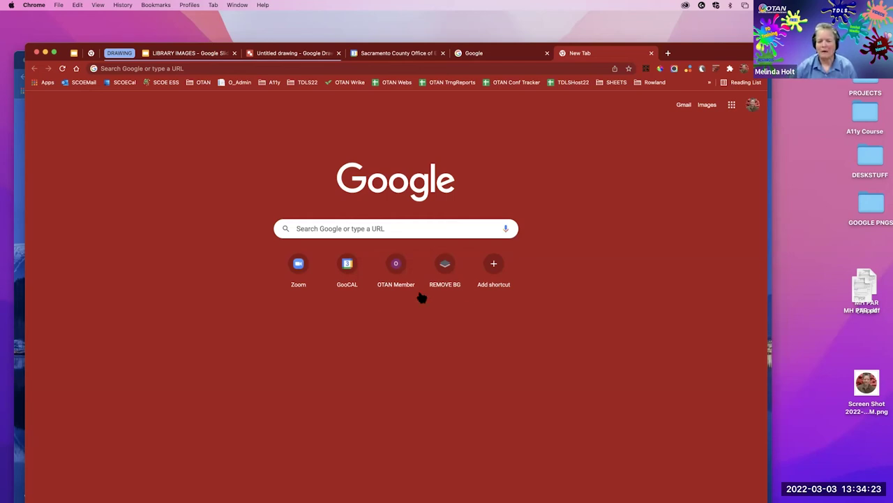
{"action": "left_click", "coordinate": [494, 265]}
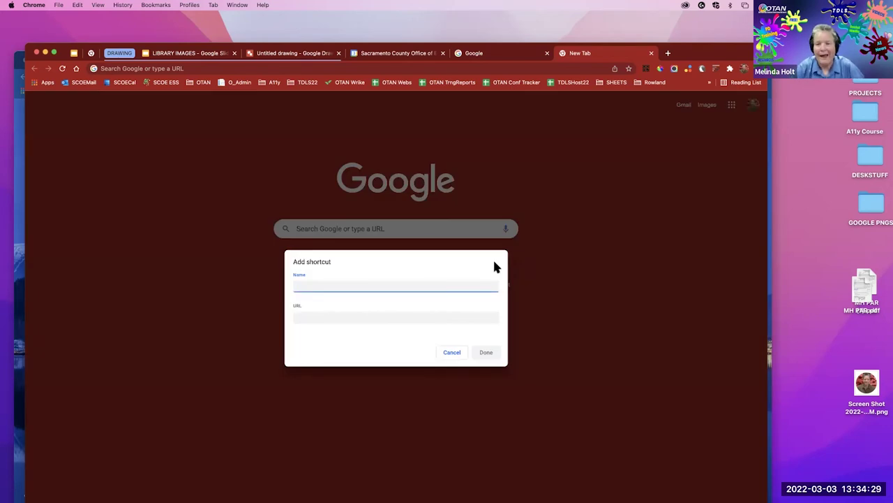
{"action": "type", "text": "TDLS"}
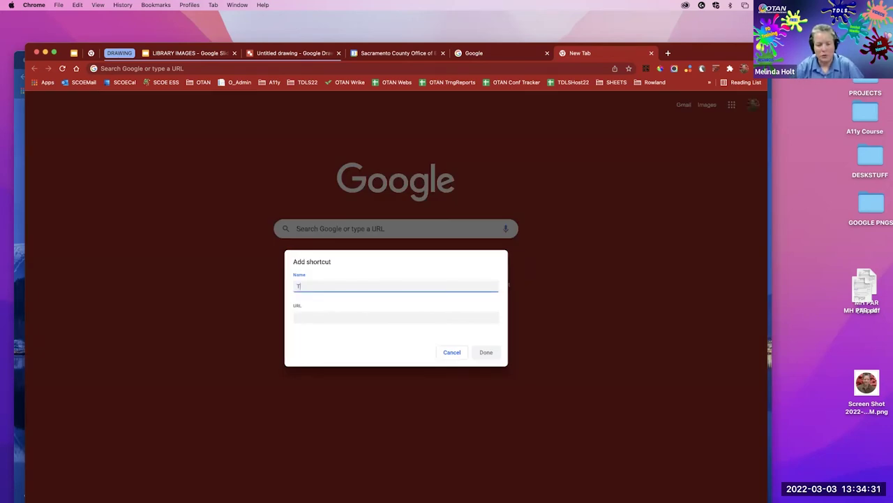
{"action": "left_click", "coordinate": [368, 316]}
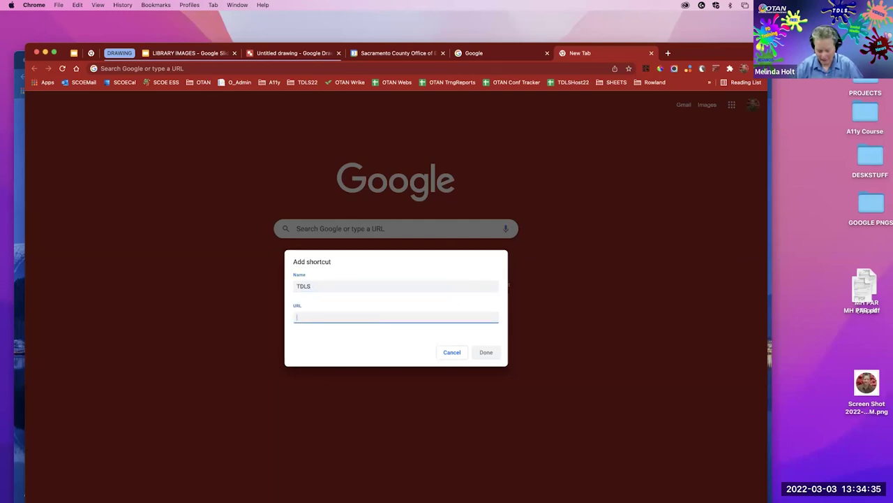
{"action": "type", "text": "https:"}
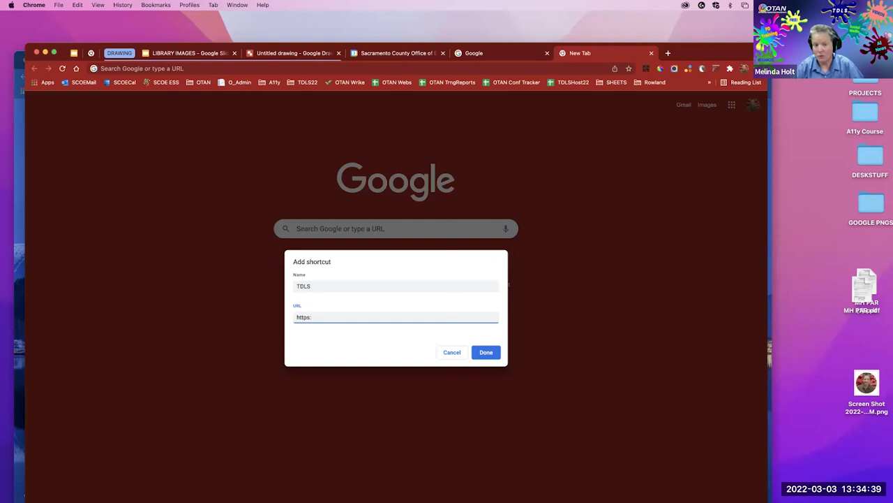
{"action": "type", "text": "//tdls"}
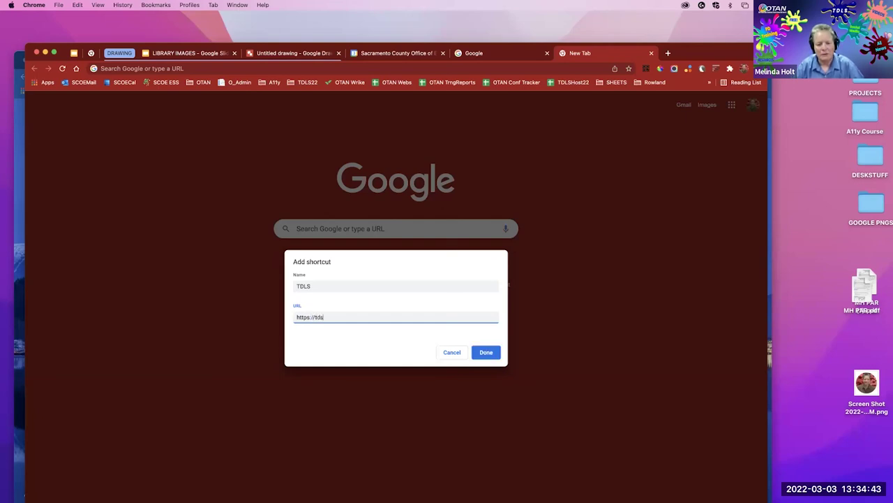
{"action": "type", "text": "."}
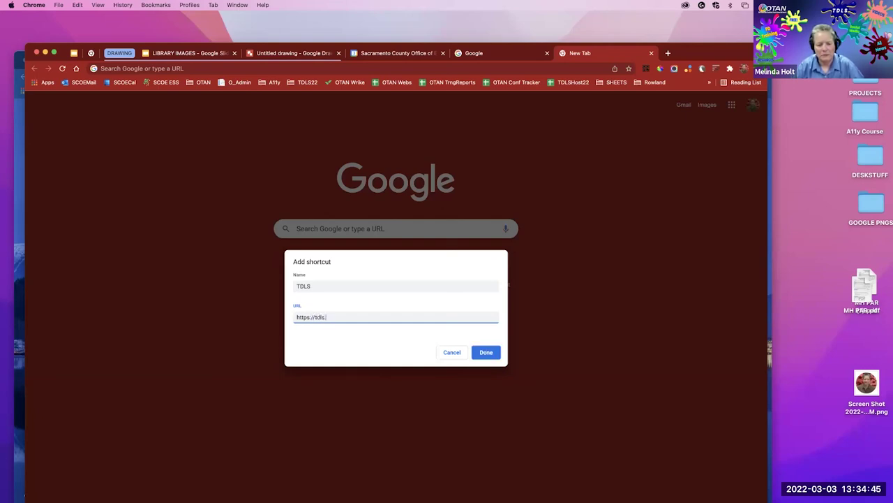
{"action": "type", "text": "otan.us"}
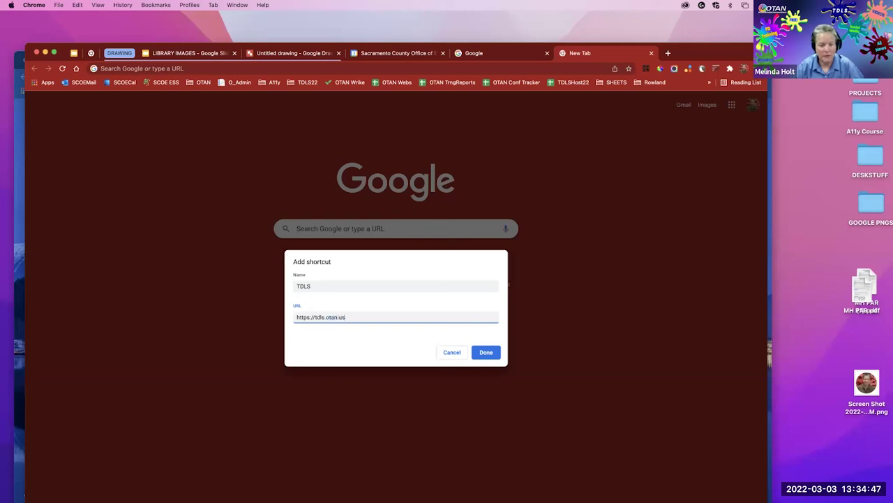
{"action": "left_click", "coordinate": [488, 353]}
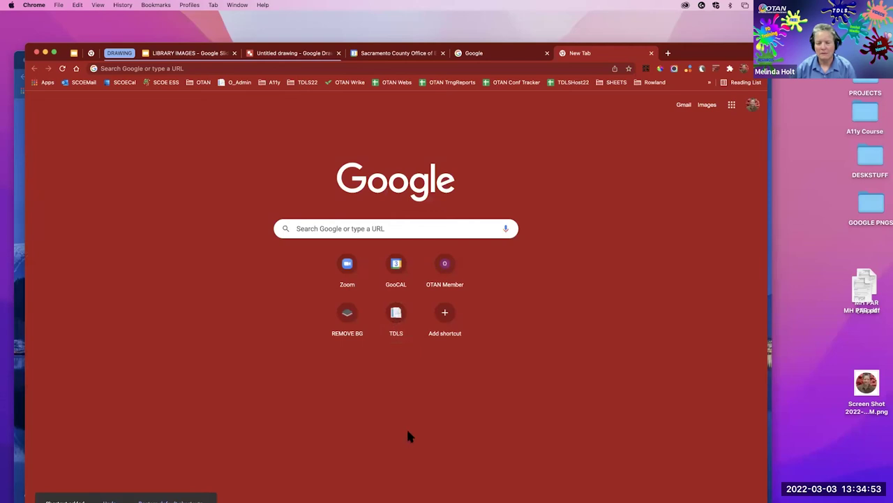
- Test the TDLS shortcut by loading its site, and replace that tab and the Google tab with a new tab page
{"action": "left_click", "coordinate": [396, 314]}
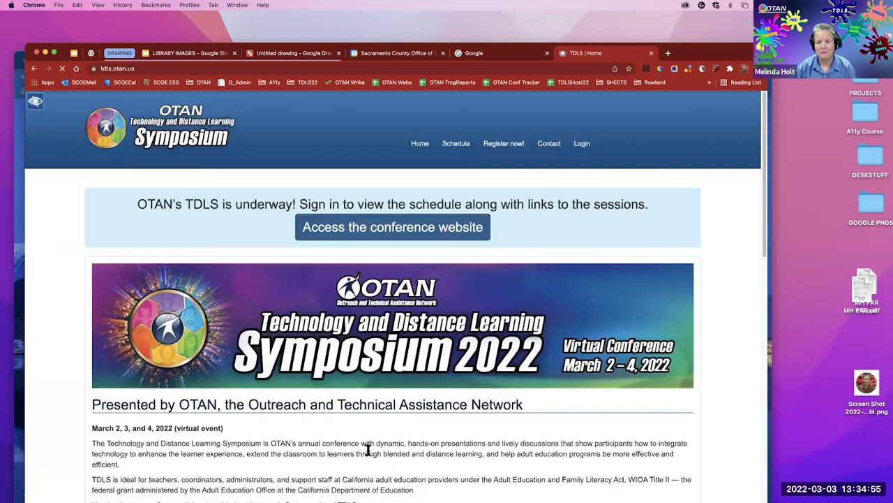
{"action": "left_click", "coordinate": [651, 53]}
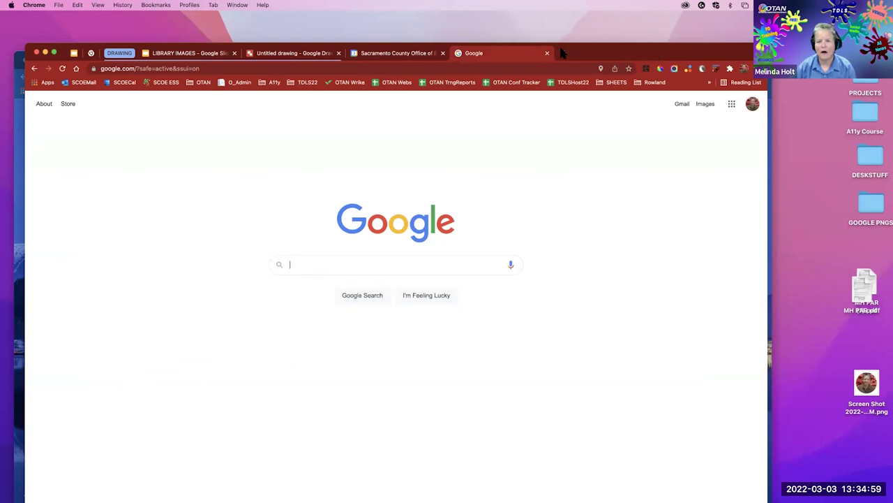
{"action": "key", "text": "super+t"}
{"action": "left_click", "coordinate": [547, 53]}
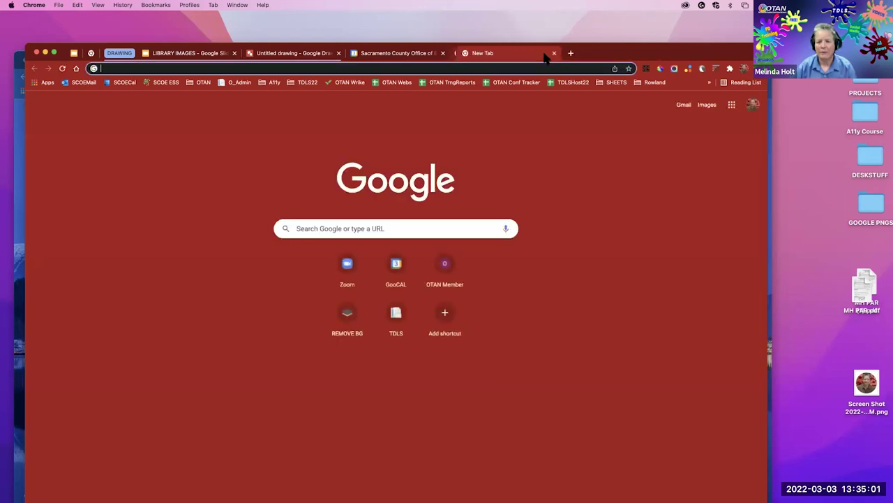
- Shrink and reposition the browser window so the whole new tab page, including Customize Chrome, fits on the desktop
{"action": "left_click_drag", "start_coordinate": [694, 53], "coordinate": [685, 26]}
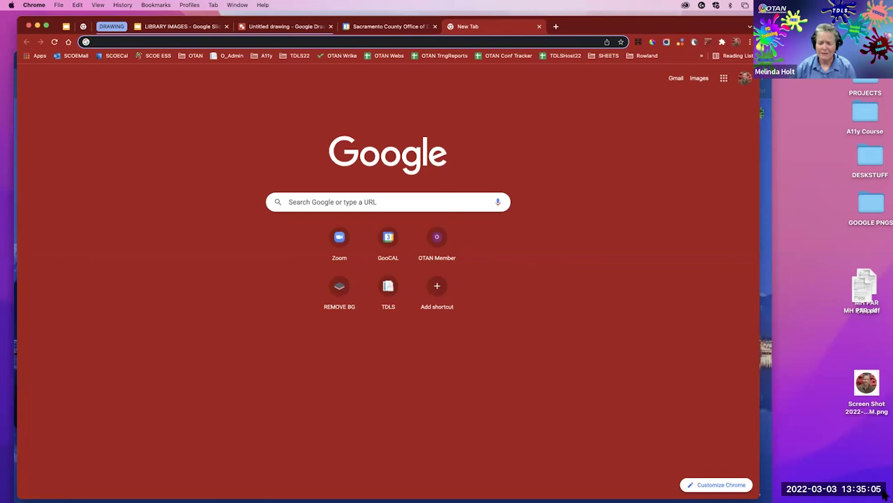
{"action": "left_click_drag", "start_coordinate": [757, 496], "coordinate": [741, 424]}
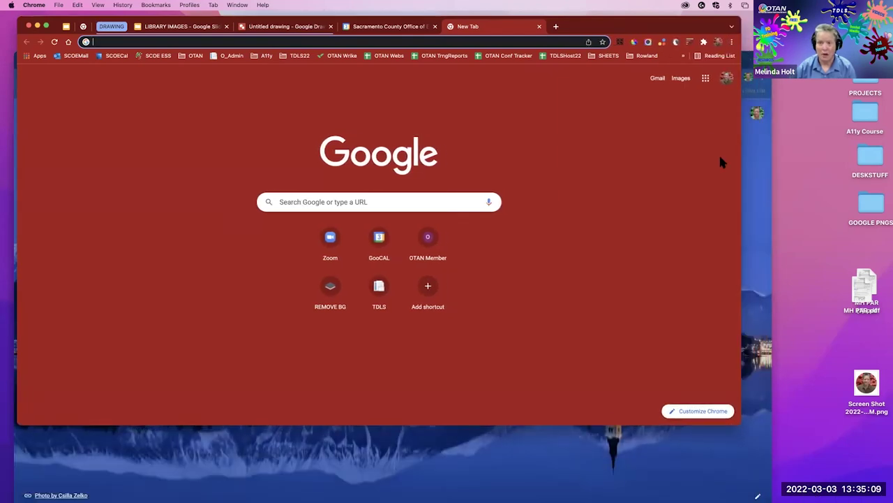
{"action": "mouse_move", "coordinate": [635, 35]}
{"action": "left_mouse_down"}
{"action": "mouse_move", "coordinate": [637, 44]}
{"action": "mouse_move", "coordinate": [624, 40]}
{"action": "mouse_move", "coordinate": [638, 47]}
{"action": "mouse_move", "coordinate": [630, 40]}
{"action": "mouse_move", "coordinate": [627, 48]}
{"action": "left_mouse_up"}
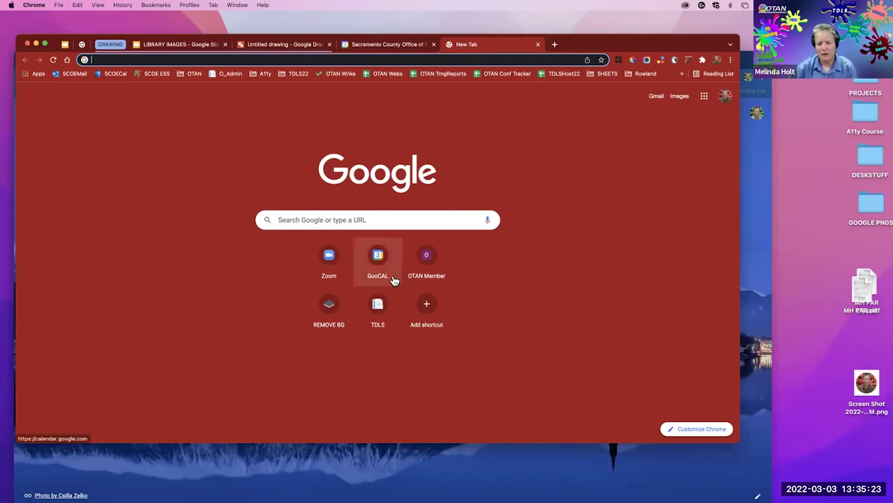
- Open the GooCAL shortcut for editing, review its name and URL, and save it
{"action": "left_click", "coordinate": [395, 247]}
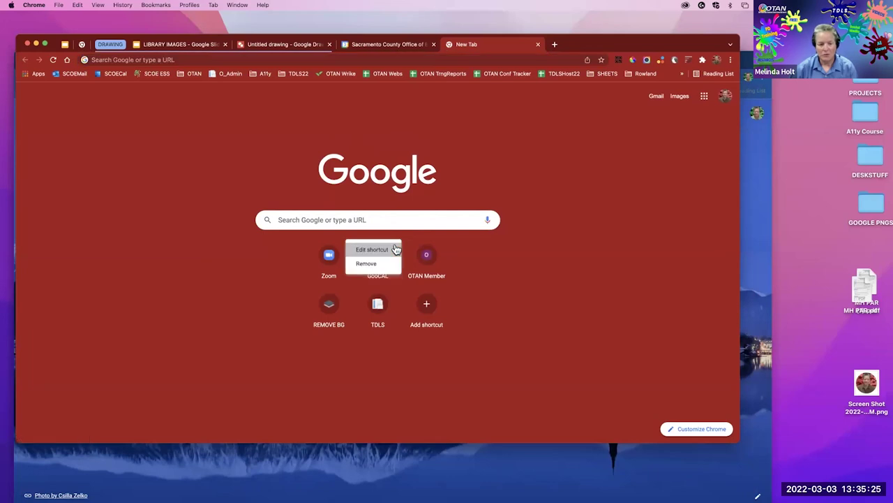
{"action": "left_click", "coordinate": [360, 250]}
{"action": "left_click", "coordinate": [316, 237]}
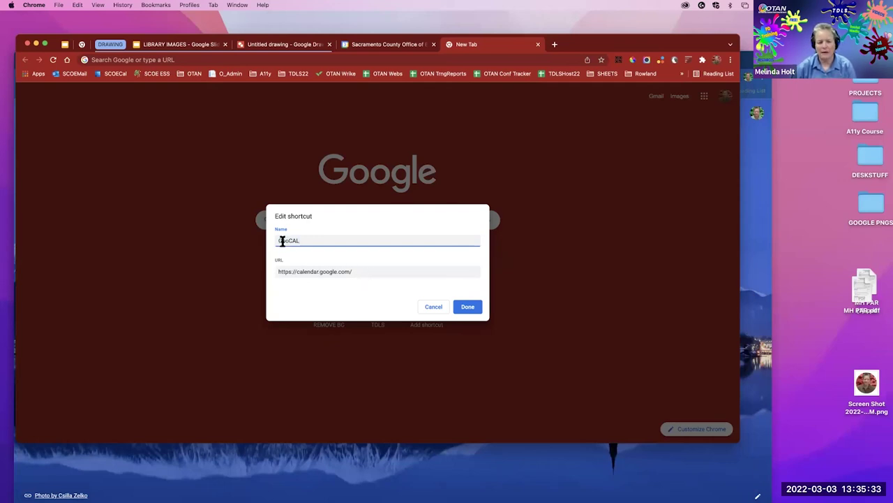
{"action": "left_click", "coordinate": [469, 307]}
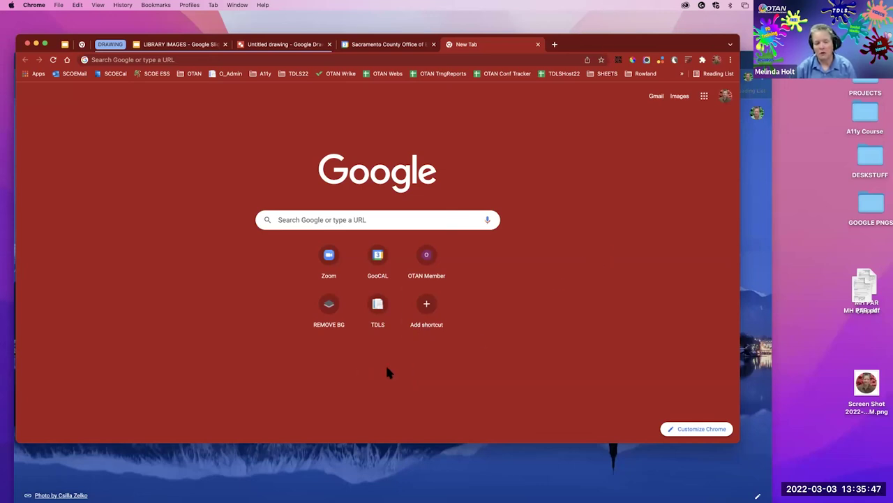
- Show slide 8 on managing extensions in the TDLS22-GoogleNews presentation and enlarge the window to read it
{"action": "left_click", "coordinate": [64, 45]}
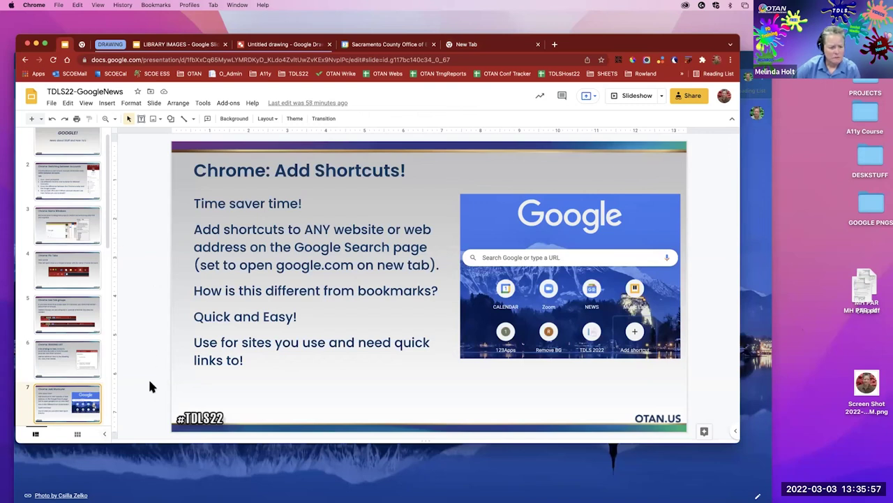
{"action": "scroll", "coordinate": [50, 352], "scroll_direction": "down", "scroll_amount": 3}
{"action": "left_click", "coordinate": [59, 320]}
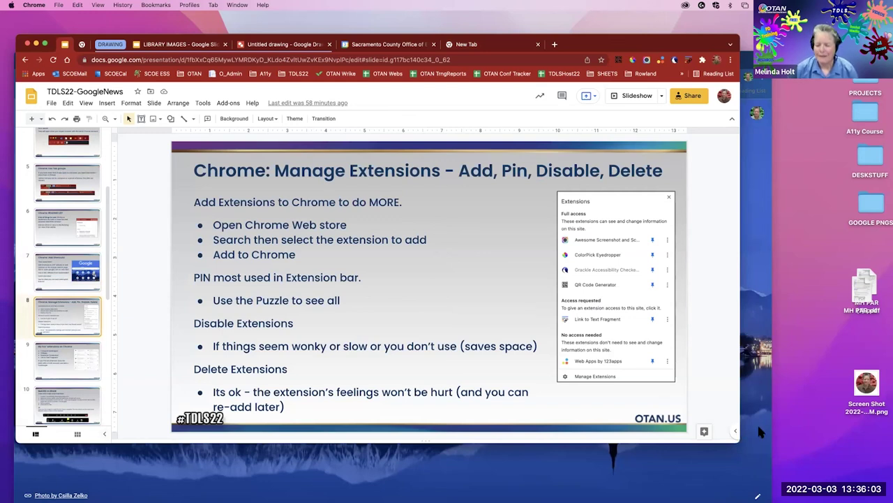
{"action": "left_click_drag", "start_coordinate": [738, 441], "coordinate": [792, 491]}
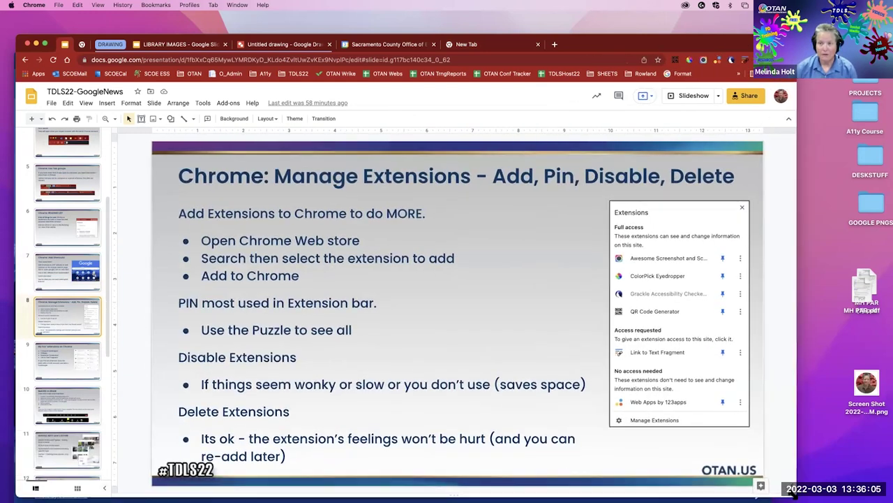
- Return to the new tab page and examine the pinned extensions and the list of installed extensions
{"action": "left_click", "coordinate": [486, 45]}
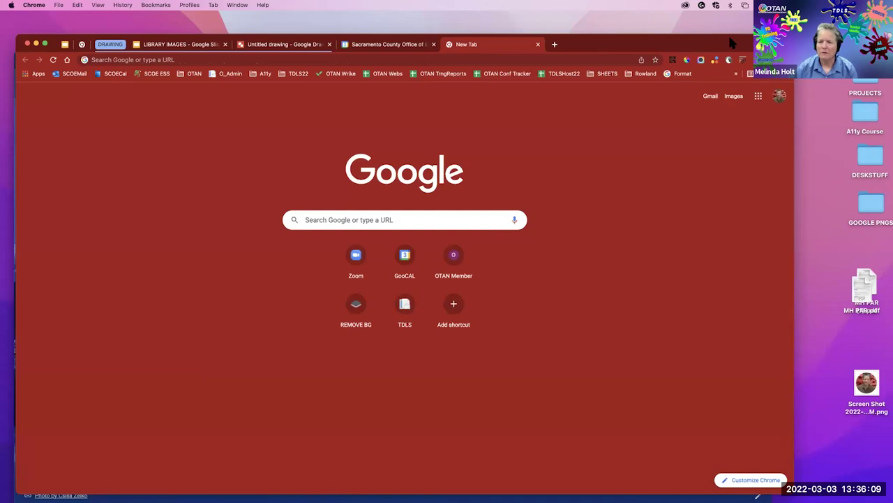
{"action": "left_click_drag", "start_coordinate": [733, 42], "coordinate": [720, 43]}
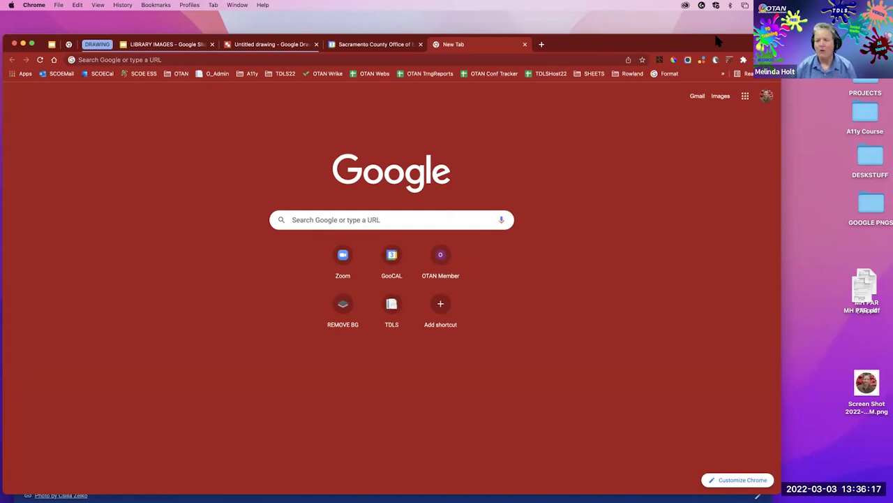
{"action": "left_click", "coordinate": [744, 61]}
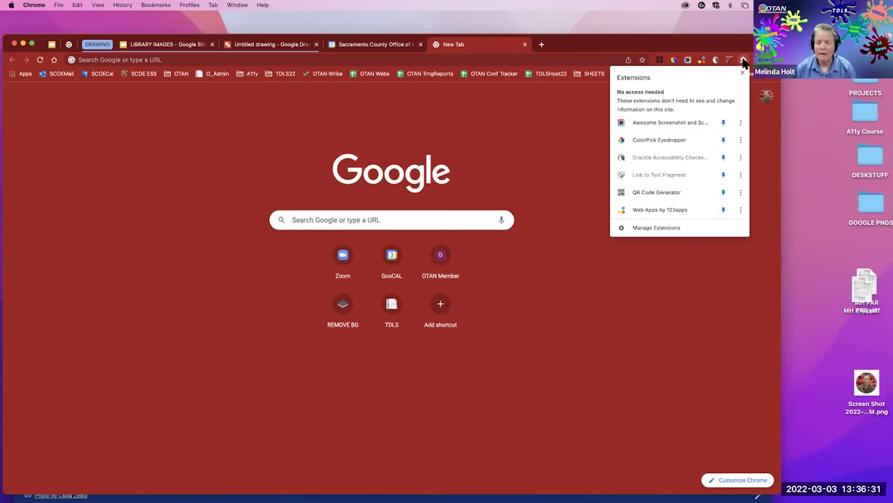
{"action": "left_click", "coordinate": [684, 63]}
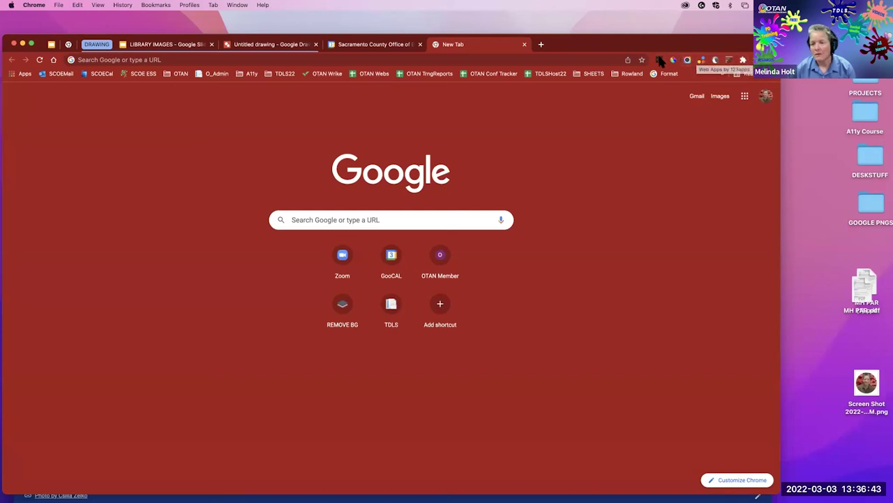
{"action": "left_click", "coordinate": [743, 60]}
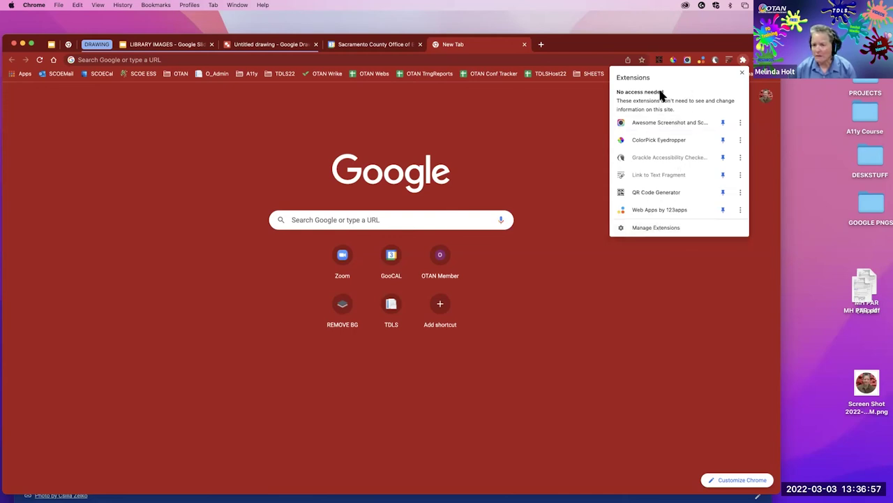
- On the extension management page, disable QR Code Generator and remove the CraftyText extension
{"action": "left_click", "coordinate": [651, 229]}
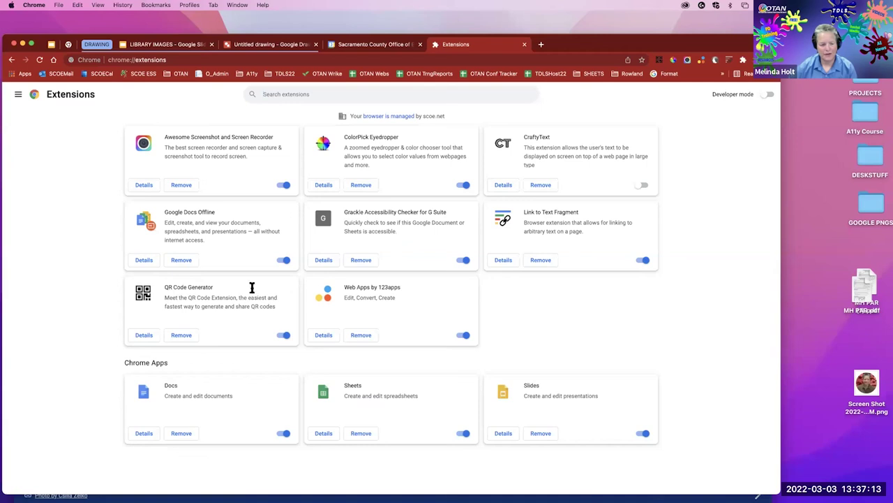
{"action": "left_click", "coordinate": [284, 336]}
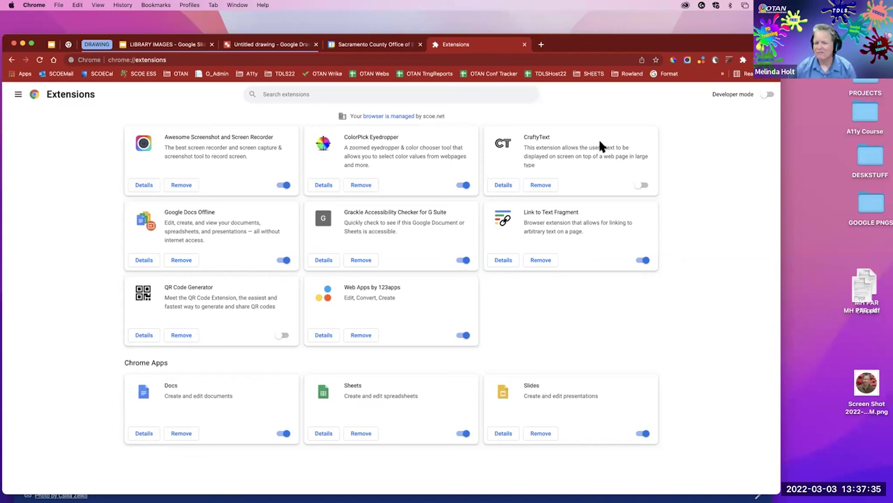
{"action": "left_click", "coordinate": [541, 185]}
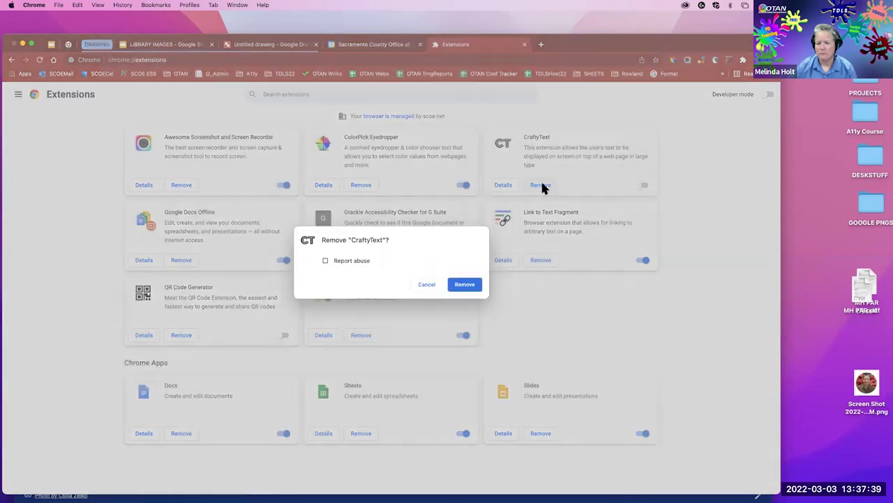
{"action": "left_click", "coordinate": [465, 286]}
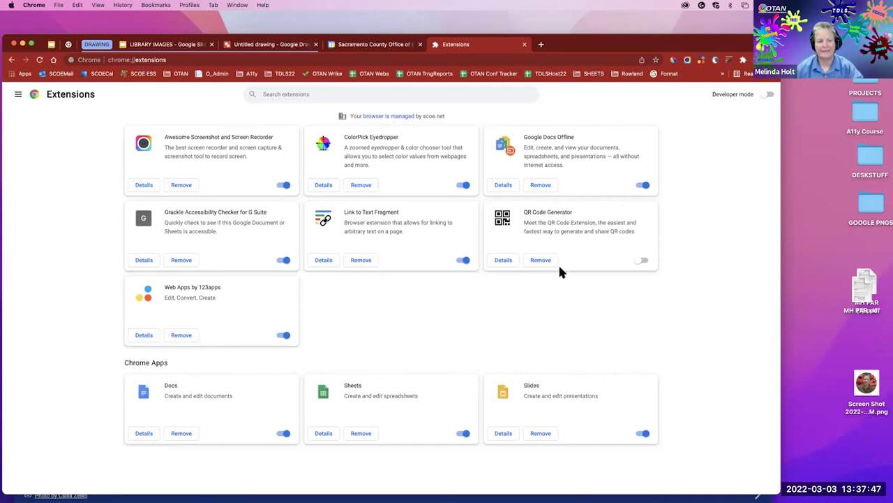
- Search for "chrome extensions" in another new tab and open the Chrome Web Store from the results
{"action": "left_click", "coordinate": [541, 45]}
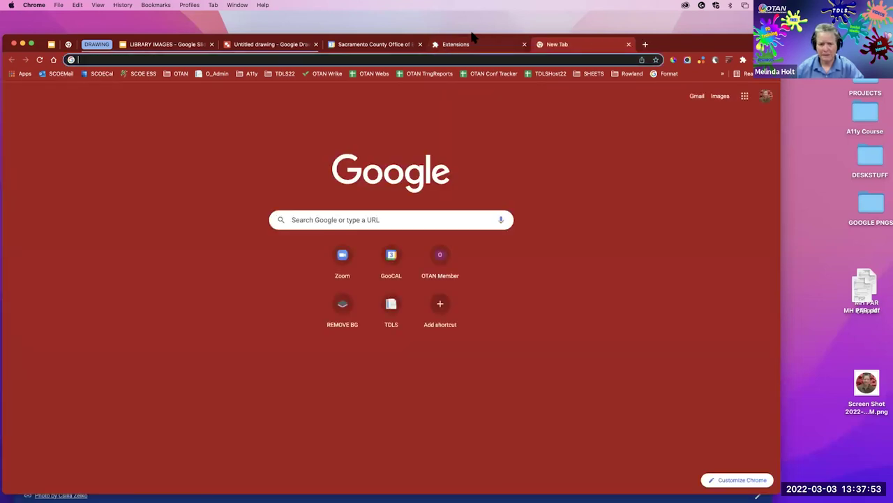
{"action": "left_click", "coordinate": [513, 61]}
{"action": "type", "text": "chrome ext"}
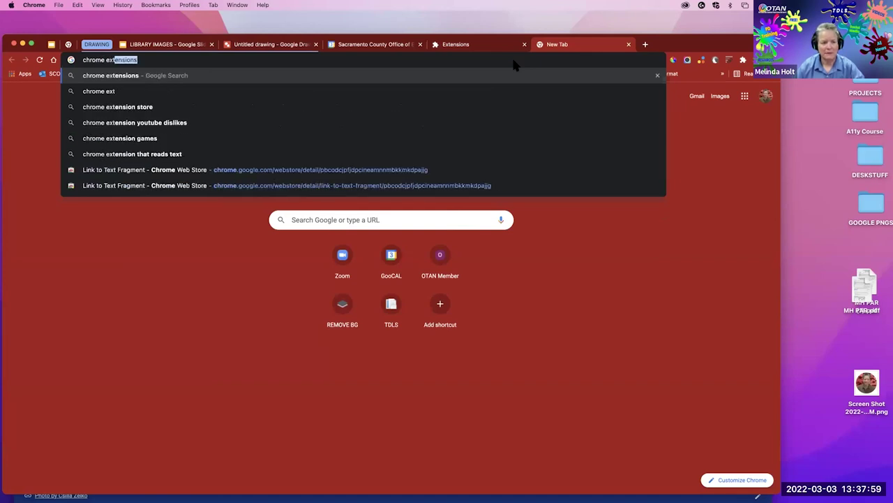
{"action": "type", "text": "ensions"}
{"action": "key", "text": "Return"}
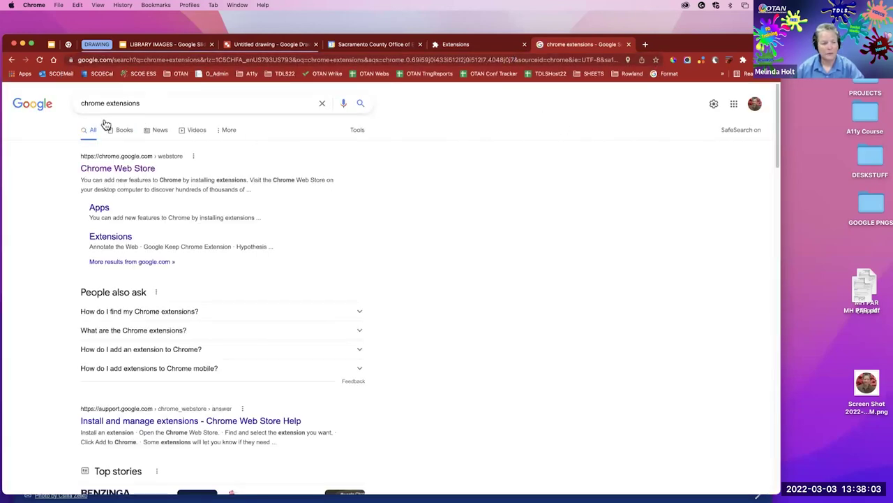
{"action": "left_click", "coordinate": [114, 171]}
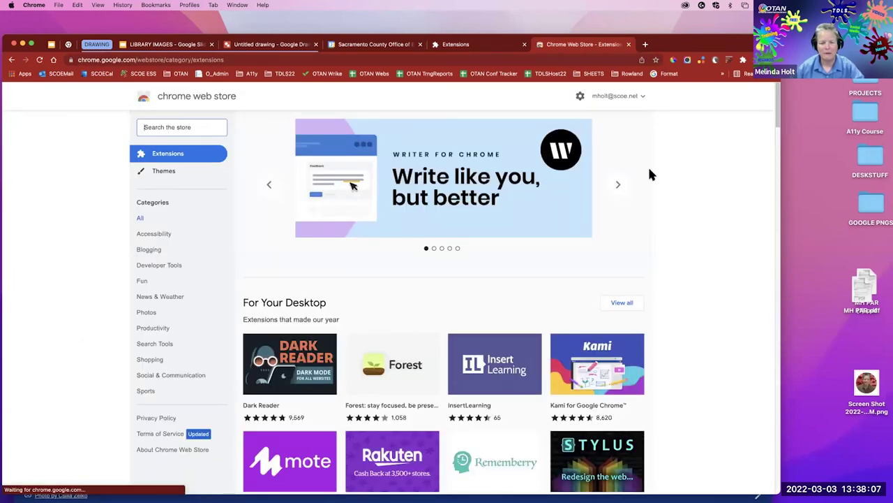
- Search the Chrome Web Store for "qr code generator" and open the QR Code Generator extension offered by high-qr-code-generator.com
{"action": "left_click", "coordinate": [169, 155]}
{"action": "left_click", "coordinate": [180, 126]}
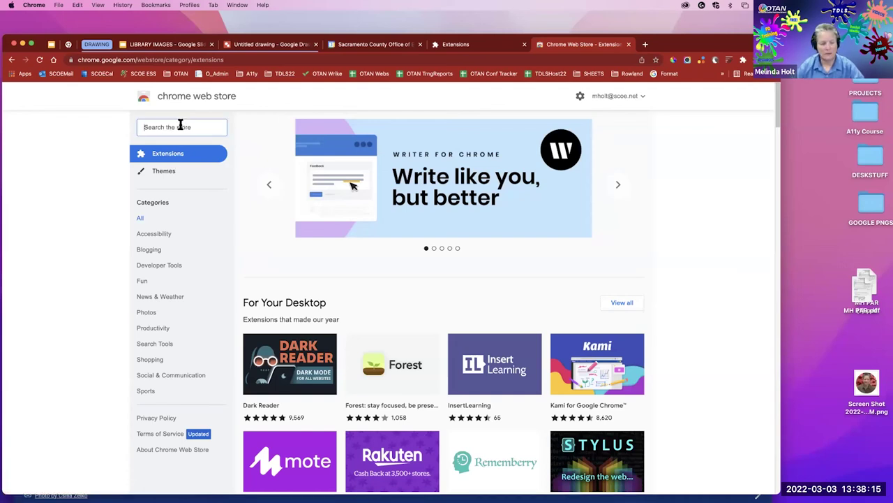
{"action": "type", "text": "qr"}
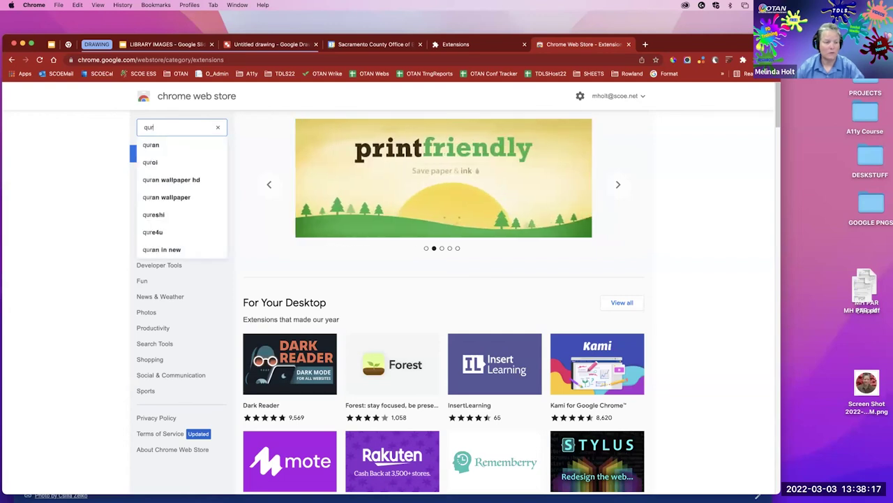
{"action": "type", "text": " code"}
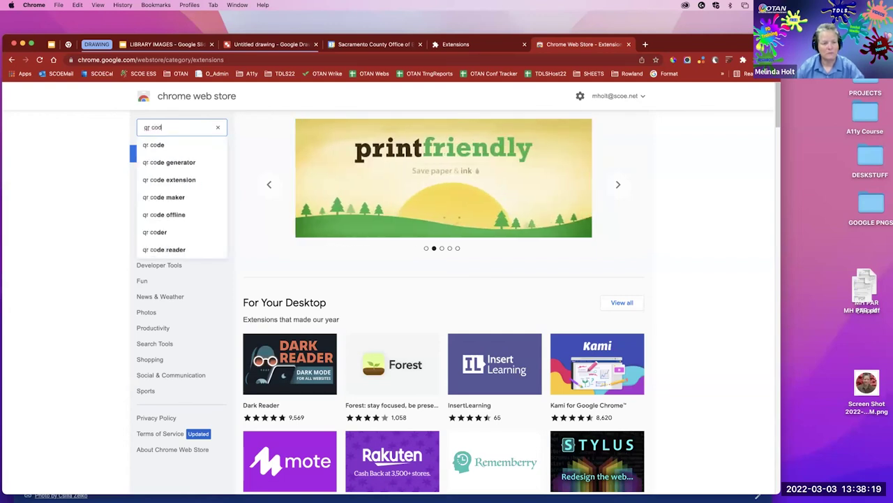
{"action": "left_click", "coordinate": [164, 163]}
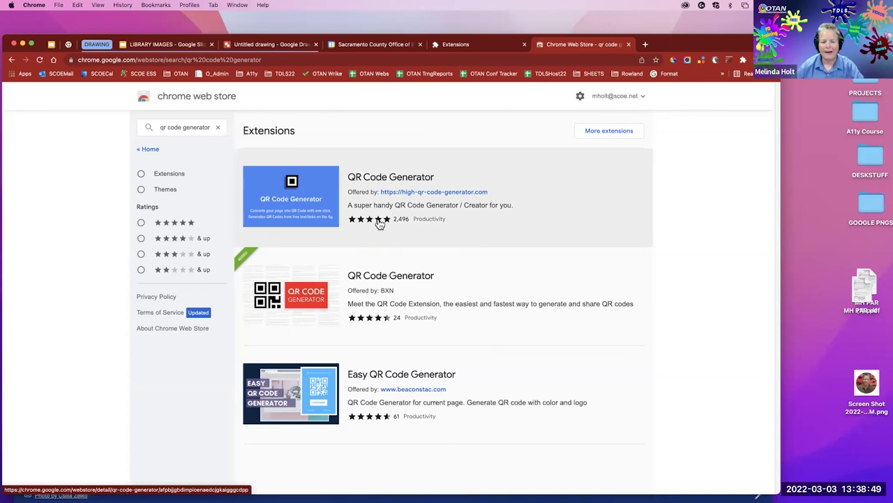
{"action": "left_click", "coordinate": [379, 223]}
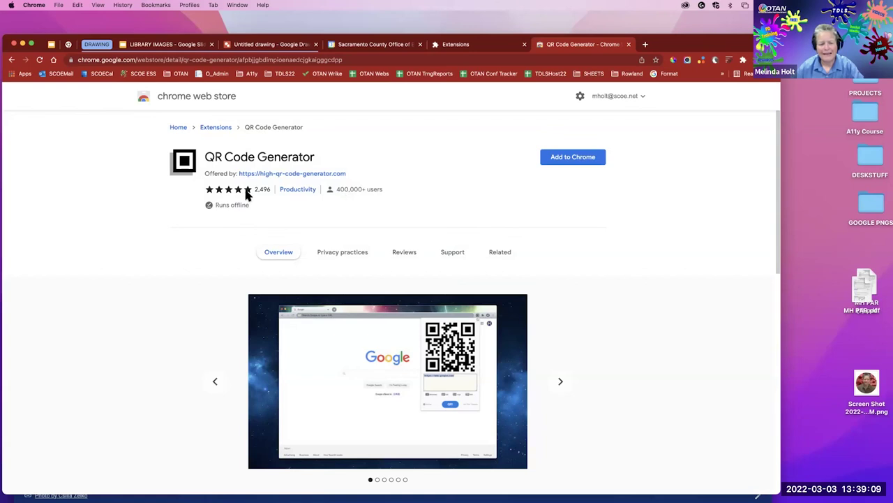
- Examine the QR Code Generator listing's ratings, overview and additional information, plus its support questions from other users
{"action": "mouse_move", "coordinate": [239, 194]}
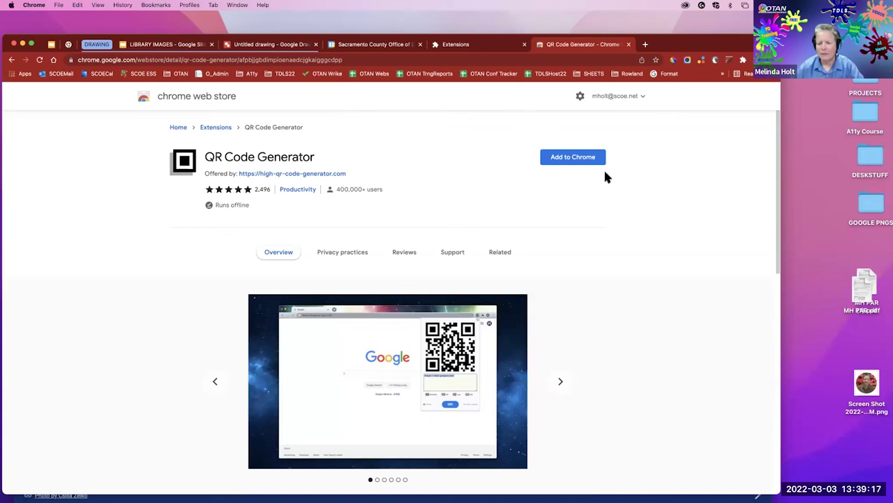
{"action": "scroll", "coordinate": [471, 194], "scroll_direction": "down", "scroll_amount": 3}
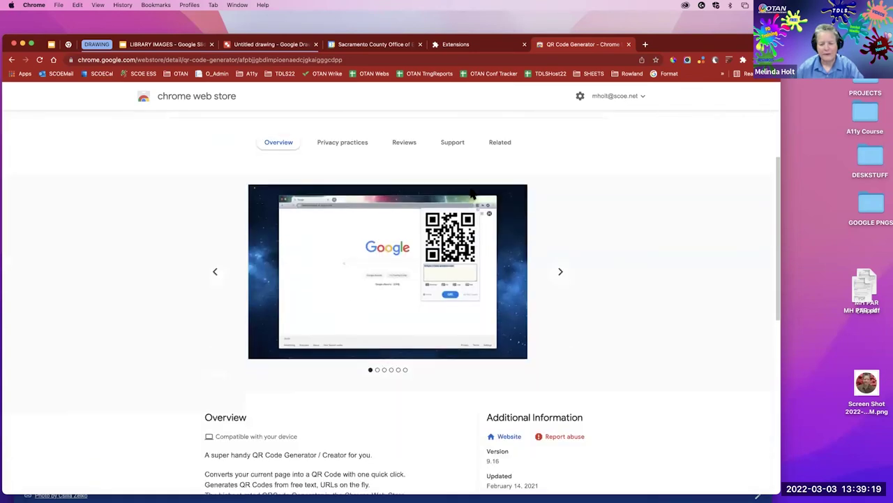
{"action": "scroll", "coordinate": [470, 193], "scroll_direction": "down", "scroll_amount": 6}
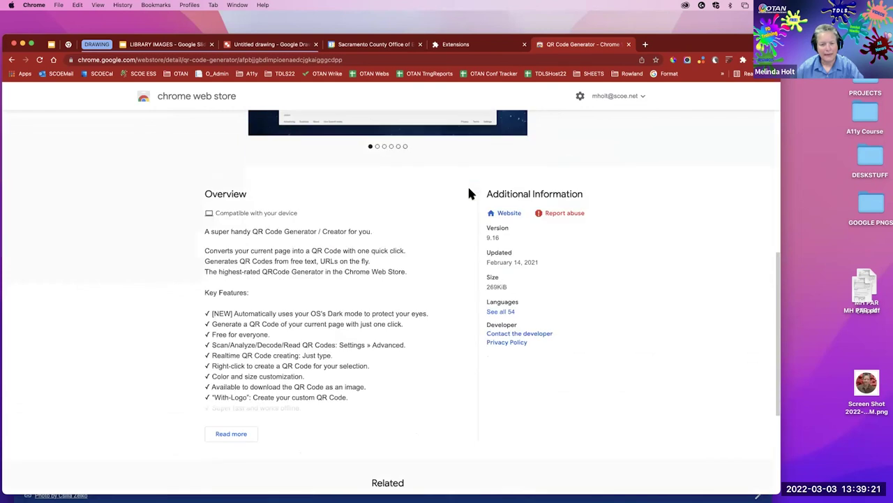
{"action": "scroll", "coordinate": [549, 183], "scroll_direction": "up", "scroll_amount": 8}
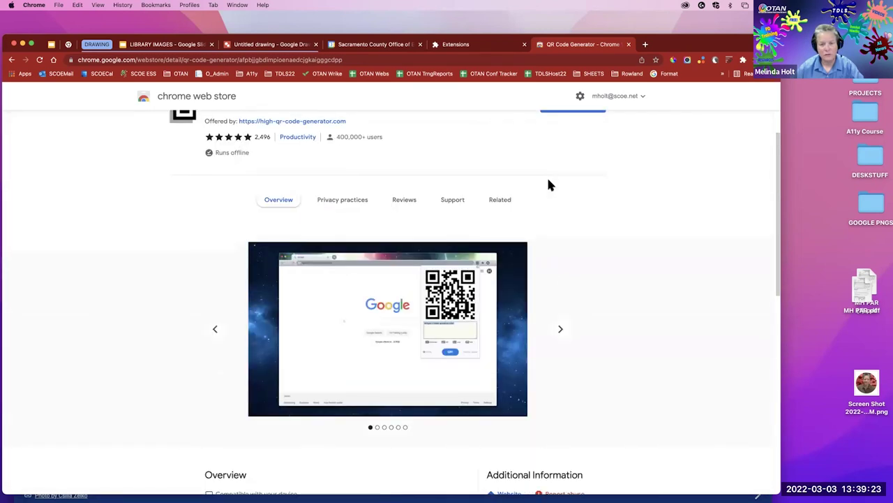
{"action": "left_click", "coordinate": [452, 202]}
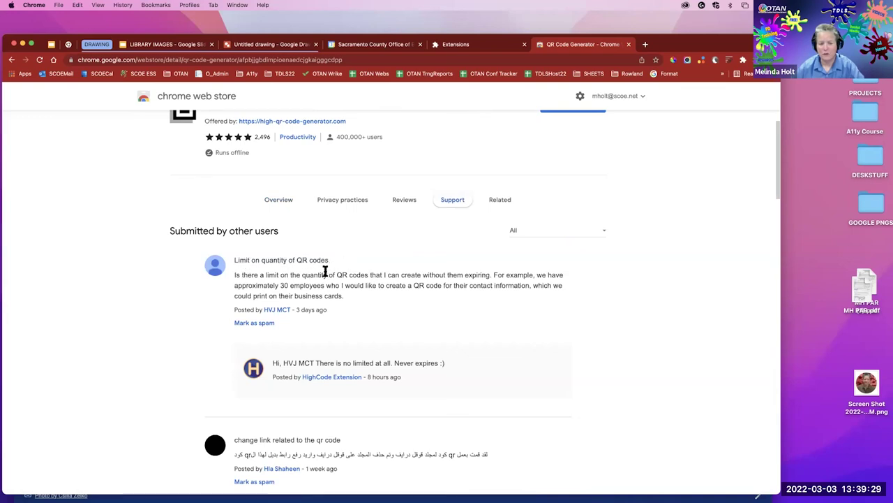
{"action": "scroll", "coordinate": [240, 301], "scroll_direction": "down", "scroll_amount": 1}
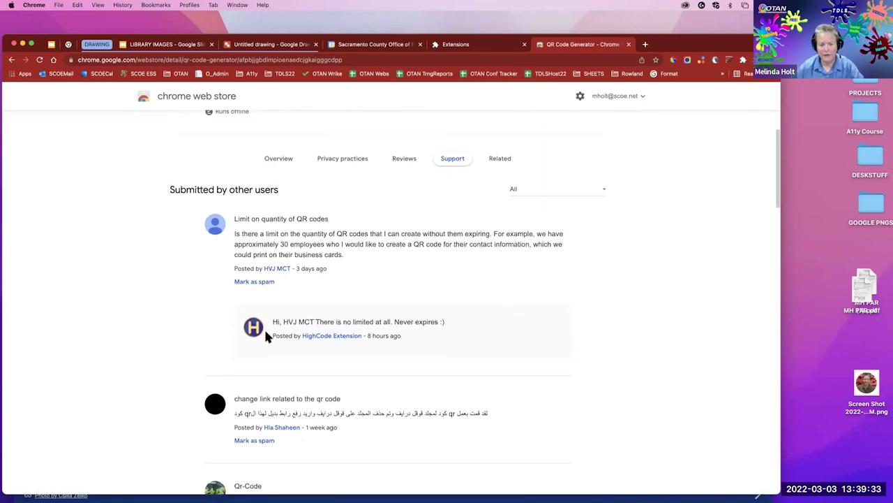
{"action": "scroll", "coordinate": [192, 284], "scroll_direction": "down", "scroll_amount": 2}
{"action": "scroll", "coordinate": [189, 279], "scroll_direction": "down", "scroll_amount": 4}
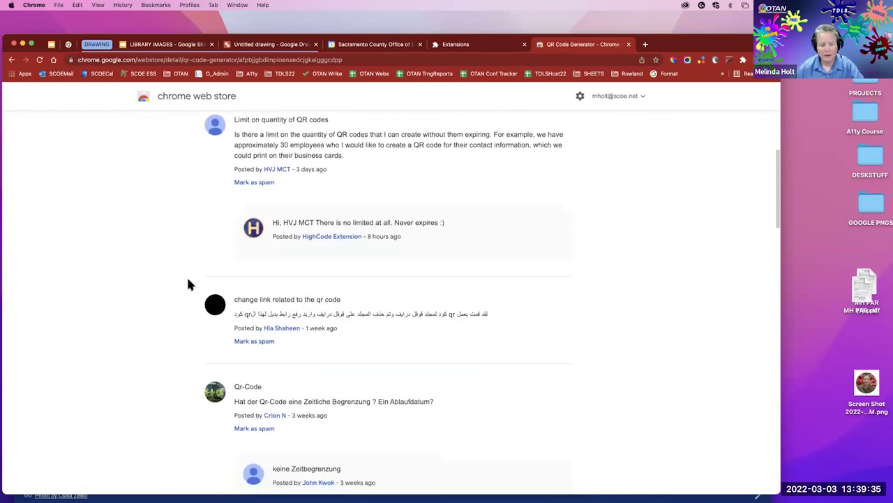
{"action": "scroll", "coordinate": [186, 277], "scroll_direction": "up", "scroll_amount": 8}
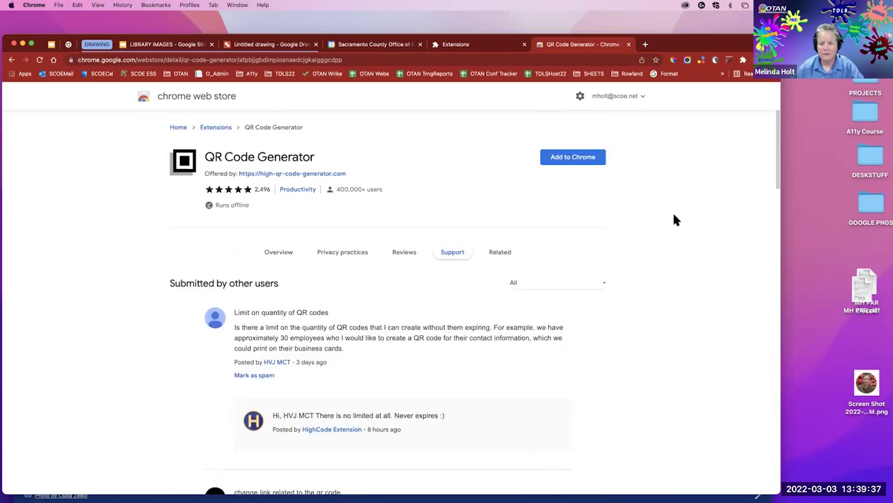
- Add the QR Code Generator extension to Chrome and dismiss the installation notice
{"action": "left_click", "coordinate": [571, 159]}
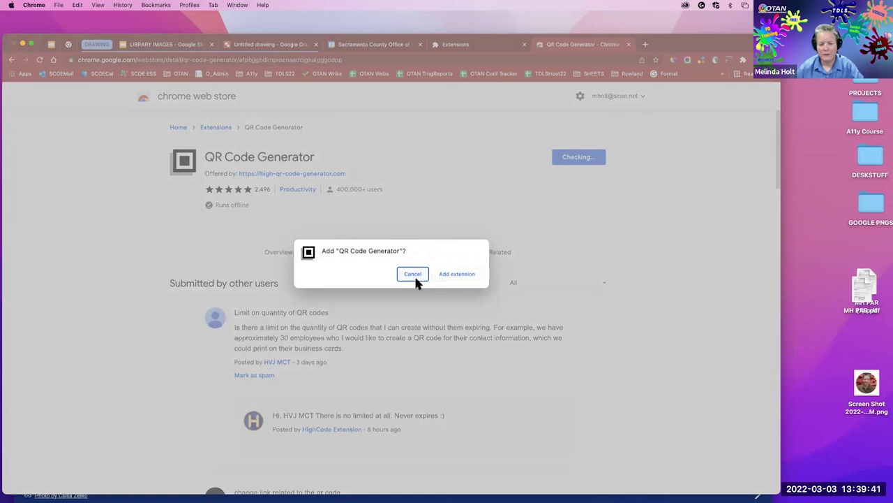
{"action": "left_click", "coordinate": [461, 275]}
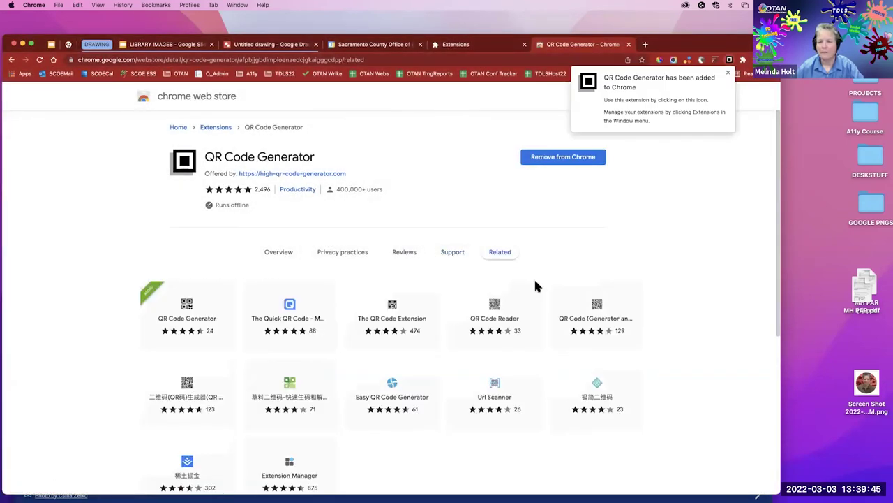
{"action": "left_click", "coordinate": [729, 75]}
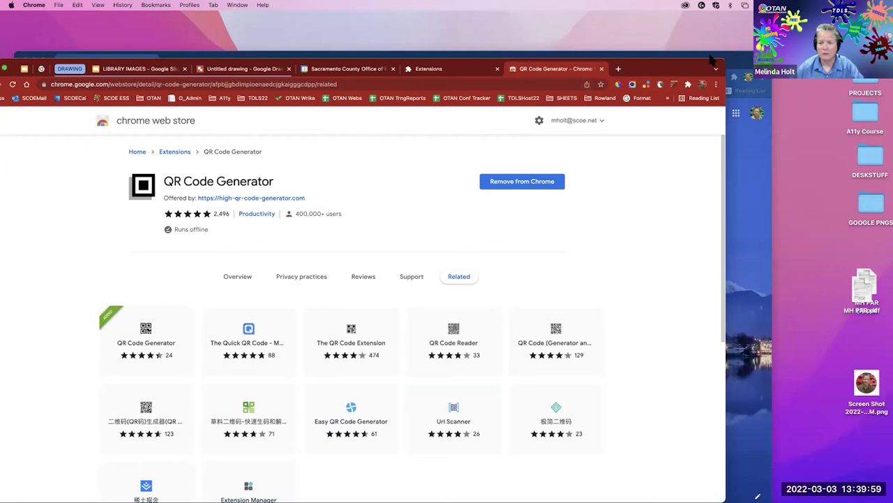
- Bring the Chrome Web Store window back to the front and pin QR Code Generator from the list of installed extensions
{"action": "left_click", "coordinate": [735, 59]}
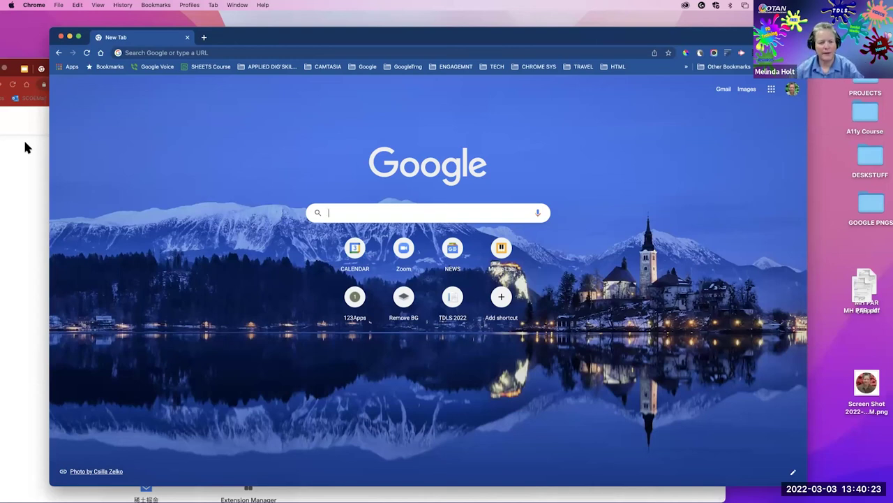
{"action": "left_click", "coordinate": [24, 147]}
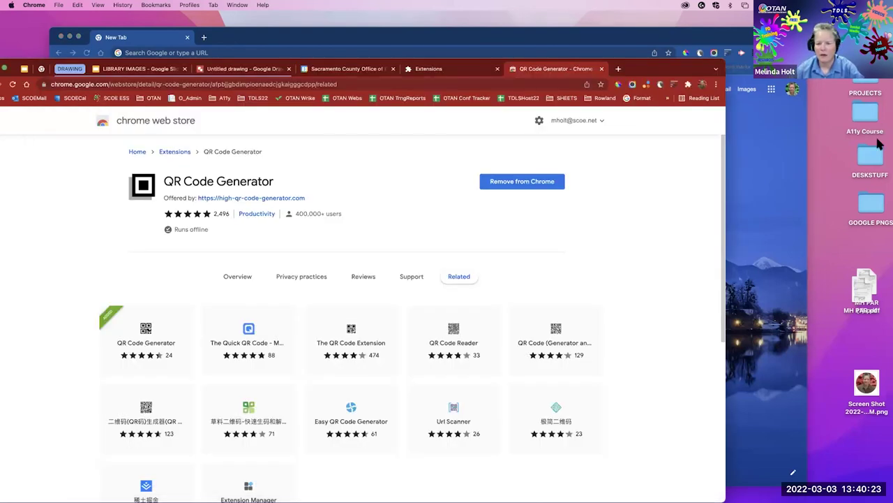
{"action": "double_click", "coordinate": [653, 70]}
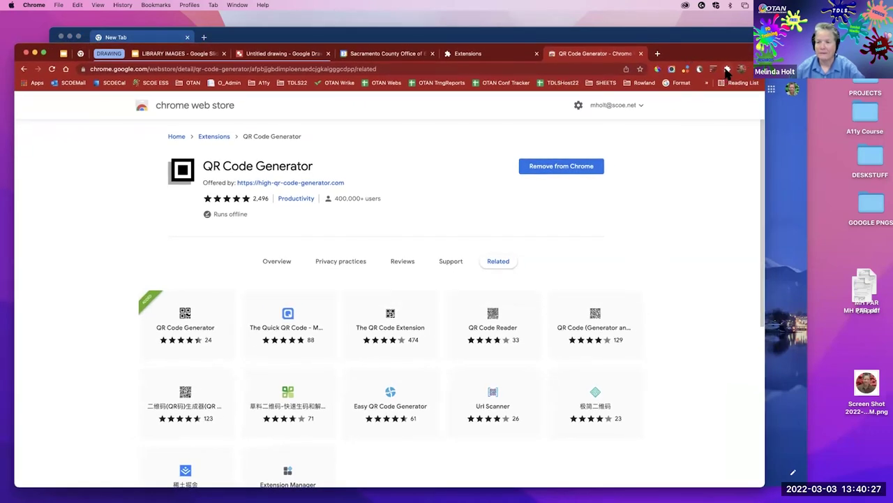
{"action": "left_click", "coordinate": [727, 69]}
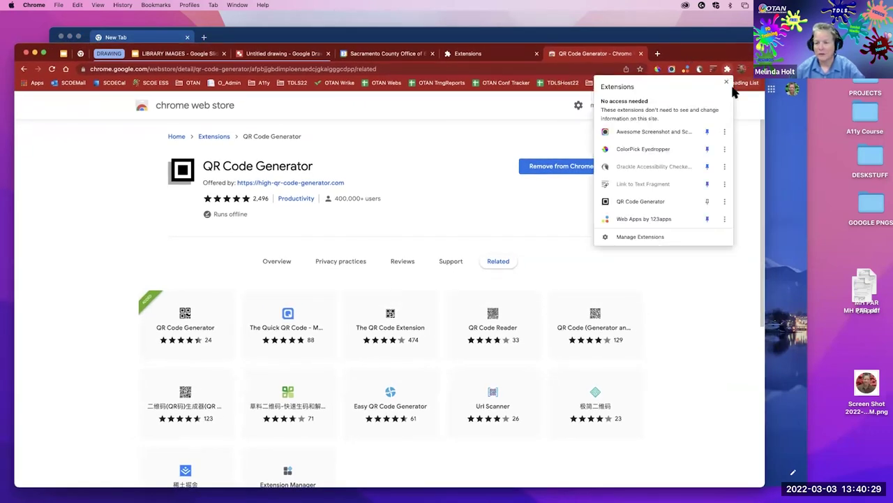
{"action": "left_click", "coordinate": [707, 201]}
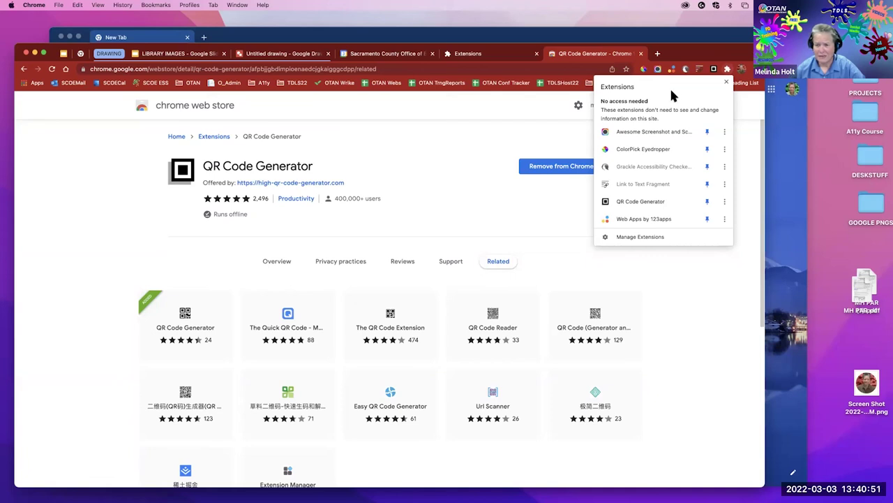
- Unpin the Web Apps by 123apps, Link to Text Fragment and QR Code Generator extensions
{"action": "left_click", "coordinate": [707, 219]}
{"action": "left_click", "coordinate": [707, 184]}
{"action": "left_click", "coordinate": [707, 201]}
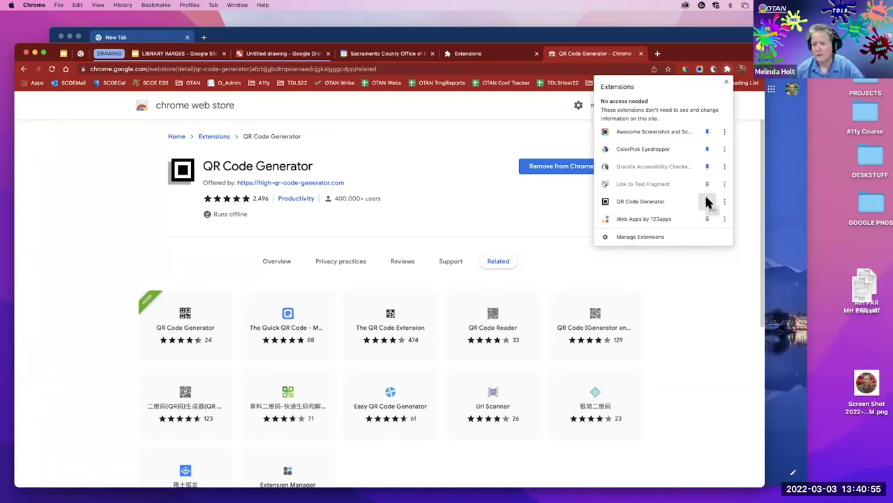
- Open the extension management page and review the installed extensions, their switches and their pin states in the extension list
{"action": "left_click", "coordinate": [640, 237]}
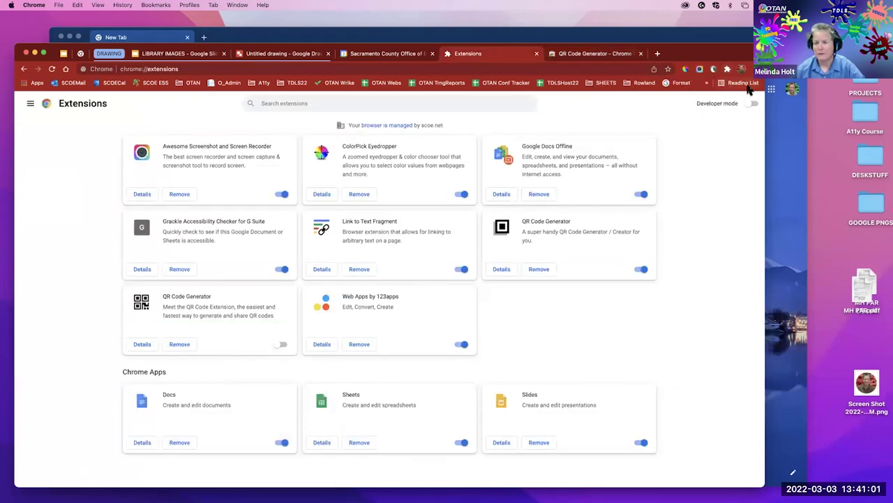
{"action": "left_click", "coordinate": [727, 68]}
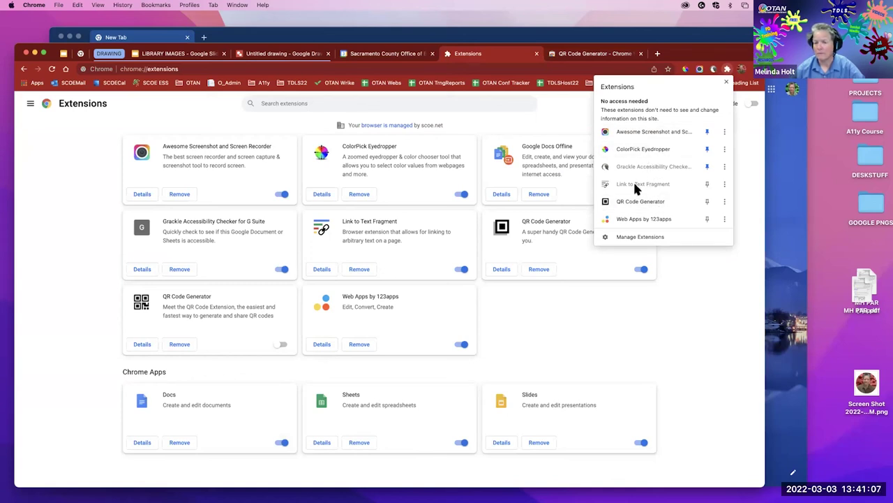
{"action": "left_click", "coordinate": [728, 83]}
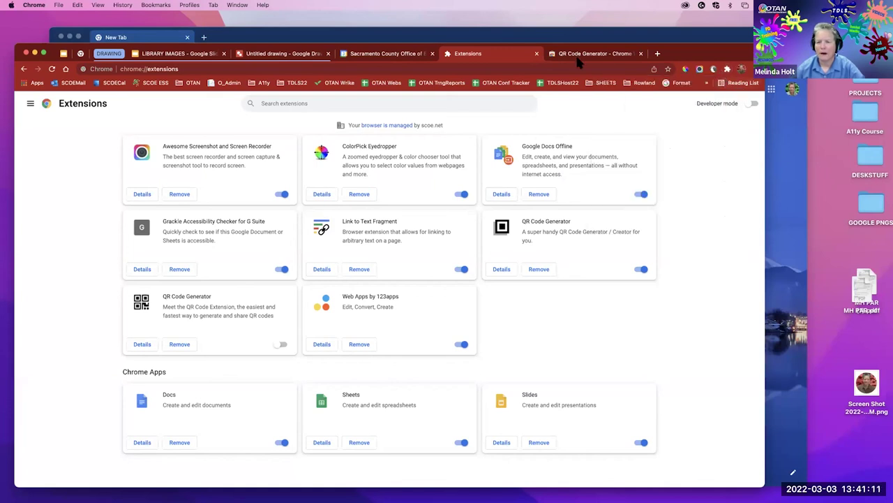
{"action": "left_click", "coordinate": [727, 69]}
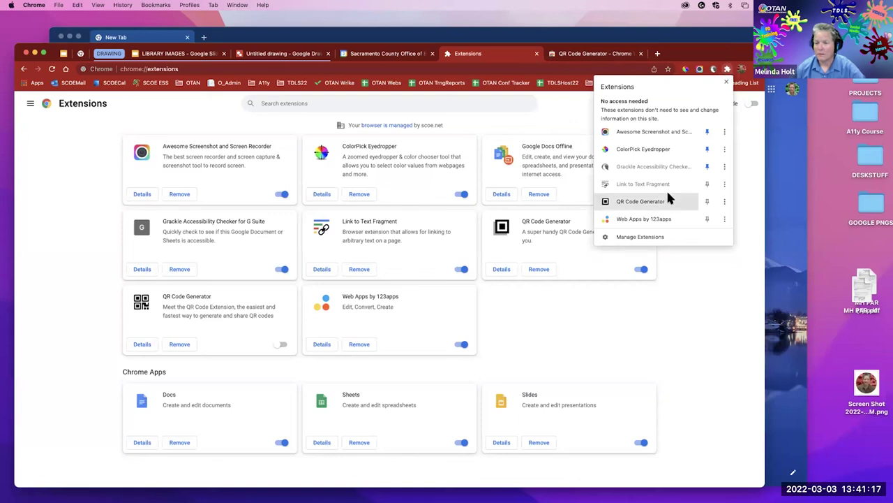
{"action": "left_click", "coordinate": [645, 237]}
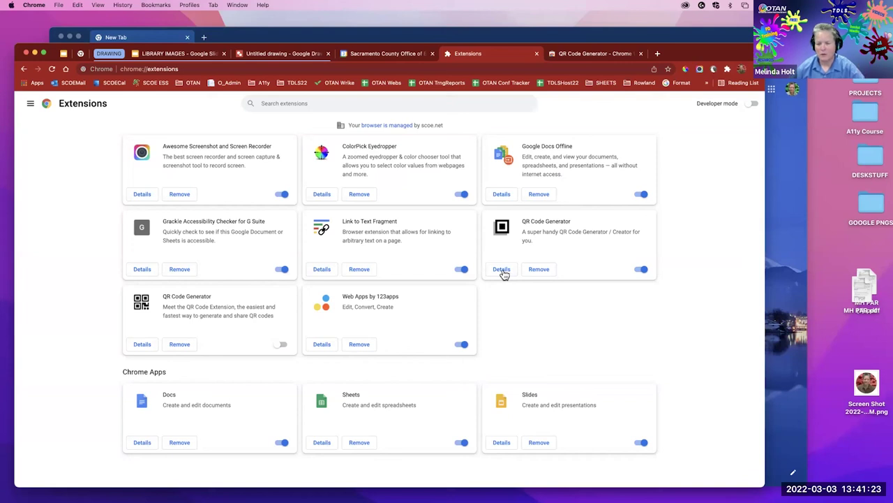
{"action": "left_click", "coordinate": [641, 269]}
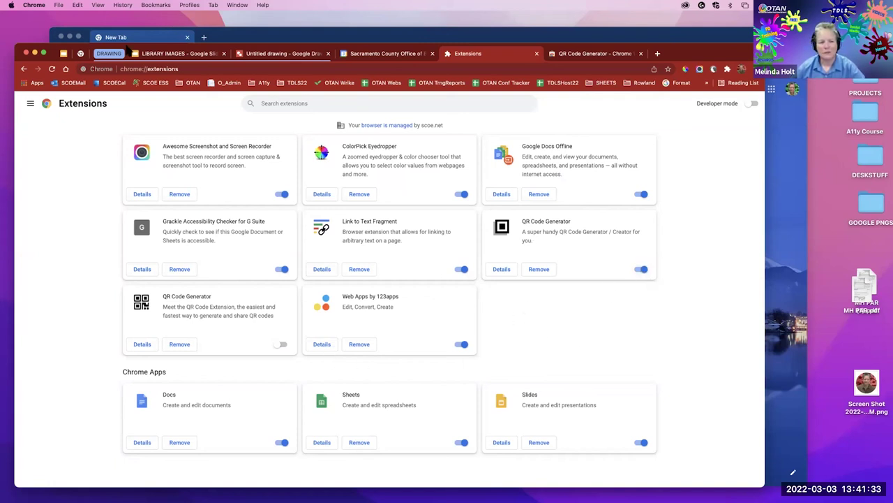
- Show slide 9 on favorite Chrome extensions in the TDLS22-GoogleNews presentation and move the window into clear view
{"action": "left_click", "coordinate": [63, 54]}
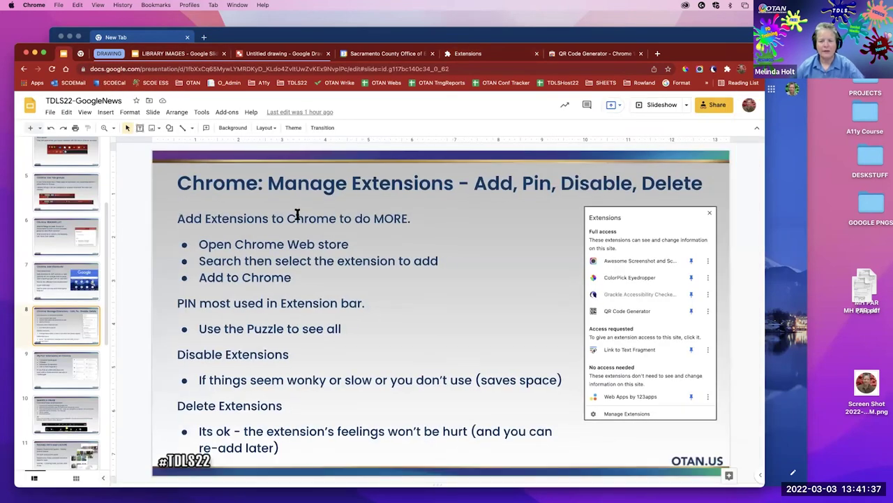
{"action": "left_click", "coordinate": [60, 364]}
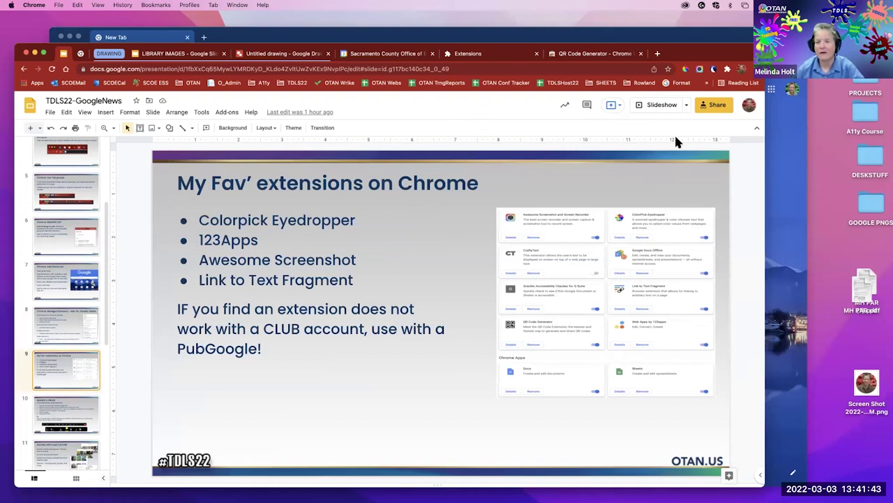
{"action": "left_click_drag", "start_coordinate": [694, 58], "coordinate": [706, 61]}
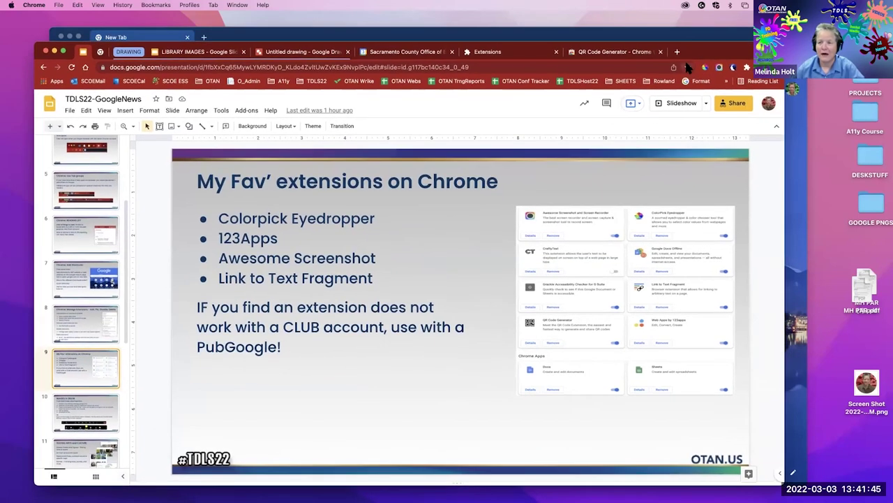
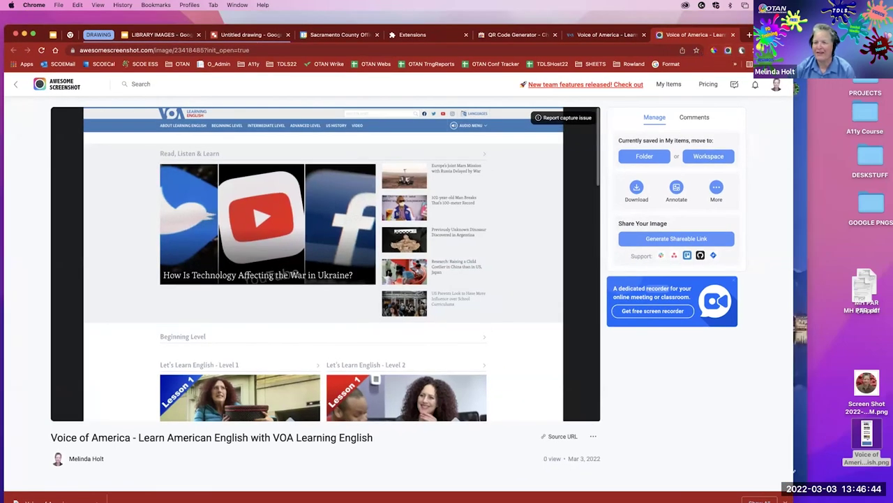
- Return to the extension management page, open the details of Awesome Screenshot and Screen Recorder, and enlarge them for reading
{"action": "left_click", "coordinate": [742, 50]}
{"action": "left_click", "coordinate": [760, 271]}
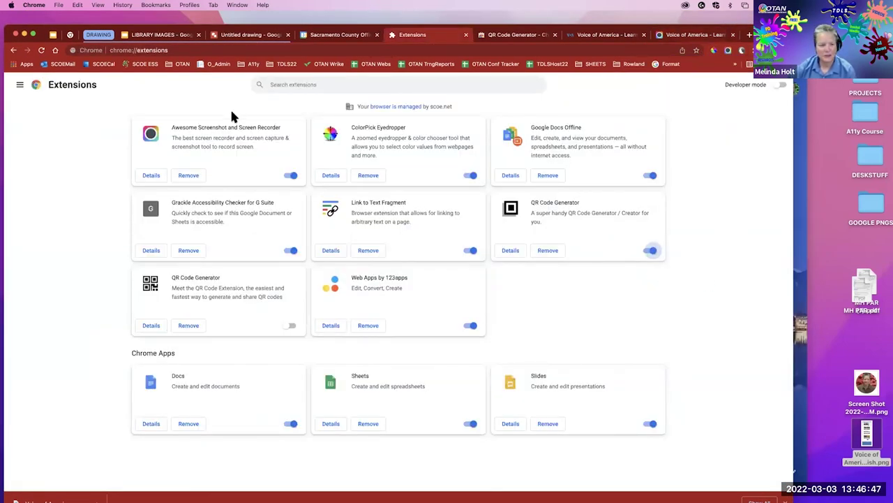
{"action": "left_click", "coordinate": [154, 175]}
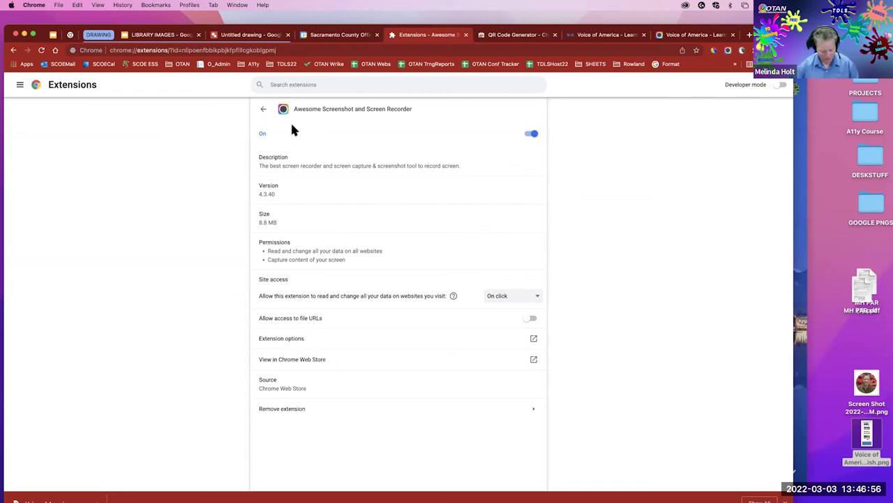
{"action": "key", "text": "super+equal"}
{"action": "key", "text": "super+equal"}
{"action": "key", "text": "super+equal"}
{"action": "key", "text": "super+equal"}
{"action": "key", "text": "super+equal"}
{"action": "key", "text": "super+equal"}
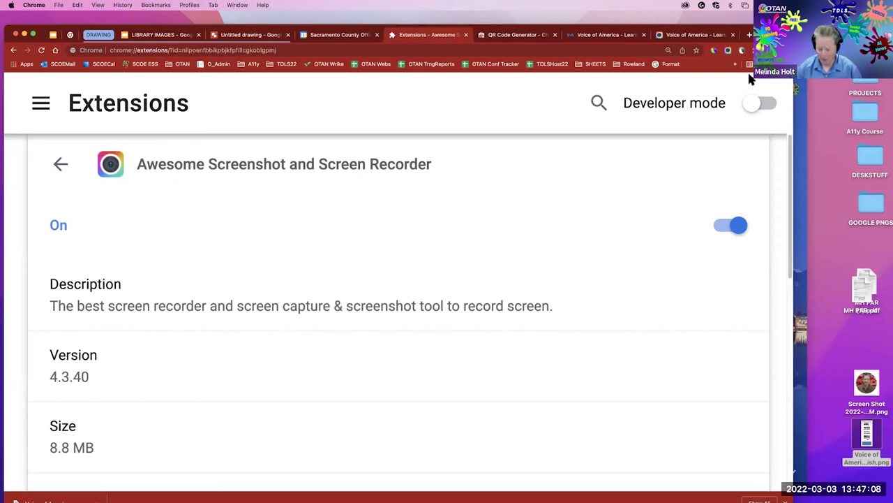
- Restore the extension page to its default zoom, then close the Voice of America, QR Code Generator and Extensions tabs
{"action": "key", "text": "super+0"}
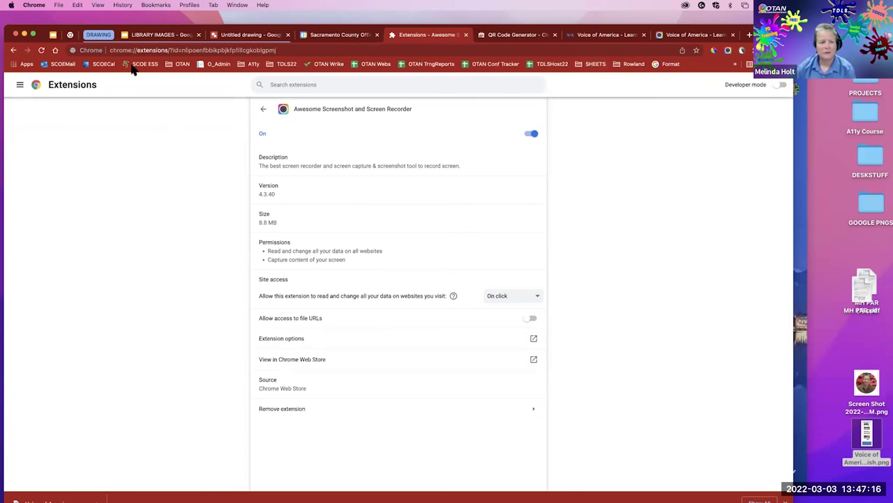
{"action": "left_click", "coordinate": [733, 35]}
{"action": "left_click", "coordinate": [733, 35]}
{"action": "left_click", "coordinate": [695, 34]}
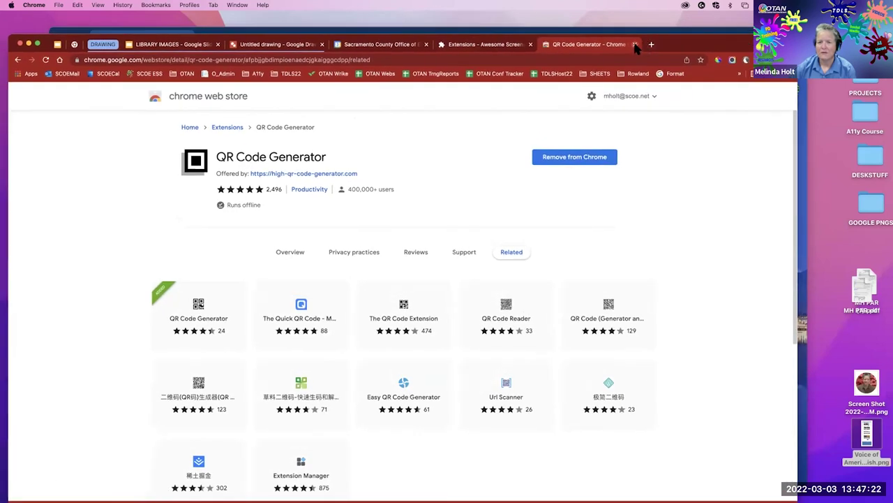
{"action": "left_click", "coordinate": [634, 44]}
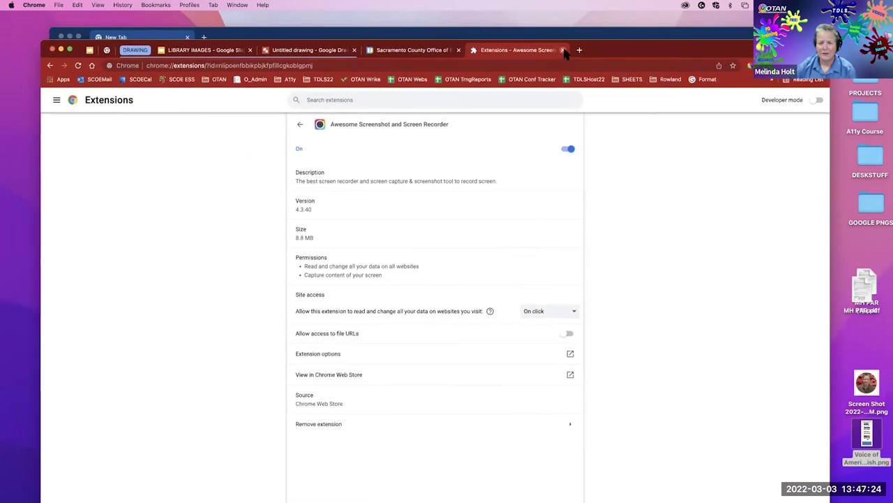
{"action": "left_click", "coordinate": [564, 50]}
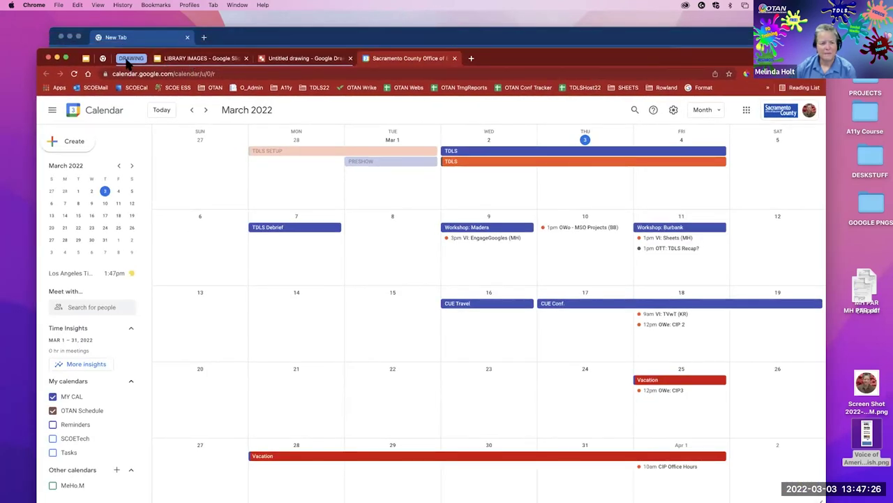
- Show the Untitled drawing at 50% zoom and move the Club and Pub graphics up and right, closer to the canvas
{"action": "left_click", "coordinate": [302, 60]}
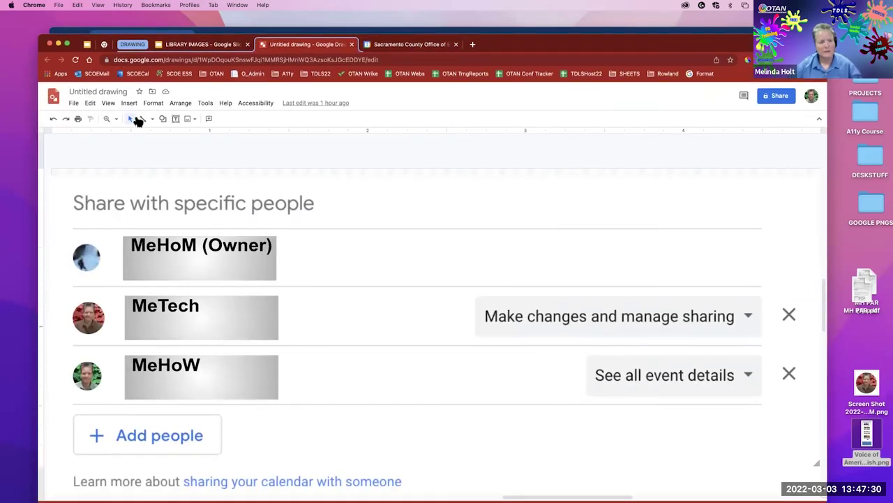
{"action": "left_click", "coordinate": [117, 119]}
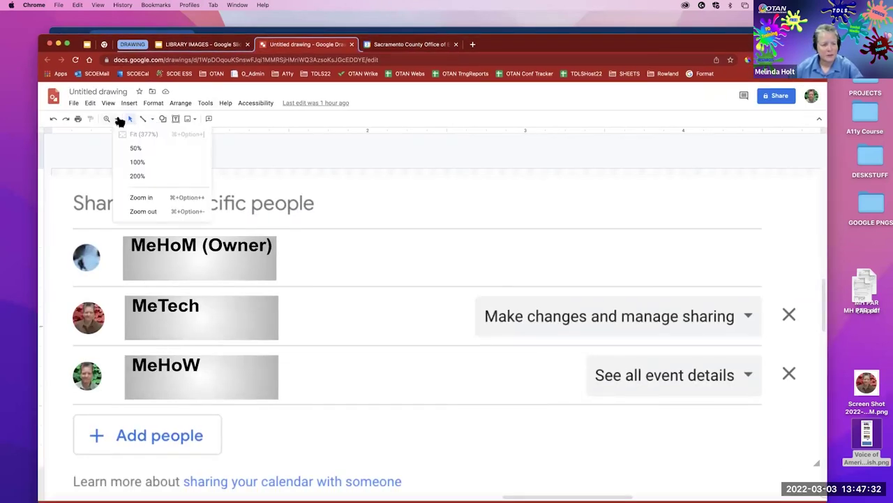
{"action": "left_click", "coordinate": [136, 148]}
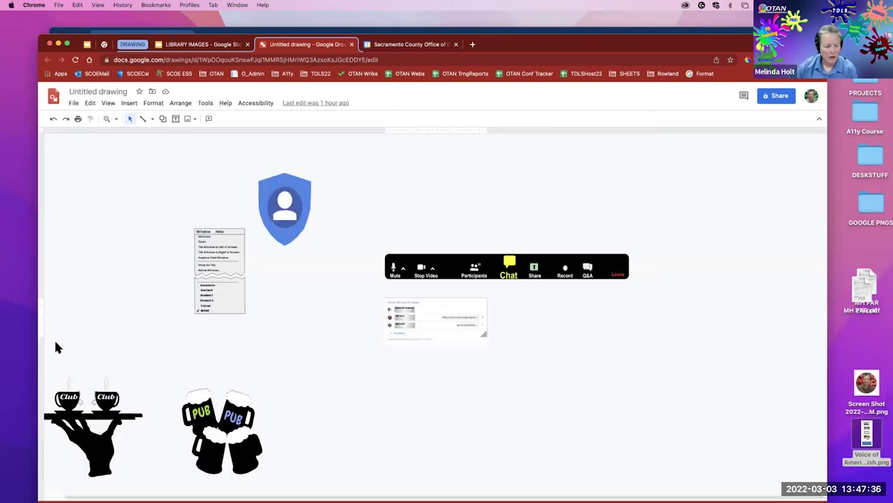
{"action": "left_click_drag", "start_coordinate": [53, 345], "coordinate": [276, 477]}
{"action": "left_click_drag", "start_coordinate": [290, 438], "coordinate": [348, 403]}
{"action": "left_click", "coordinate": [475, 443]}
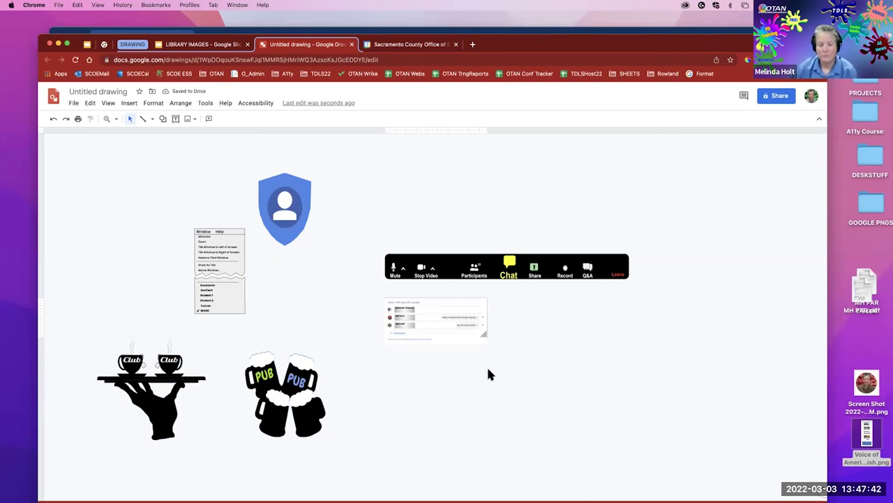
- Try dragging the lower-right corner of the calendar sharing image, undo the change, and select then deselect the meeting toolbar graphic
{"action": "left_click_drag", "start_coordinate": [484, 338], "coordinate": [503, 363]}
{"action": "key", "text": "cmd+z"}
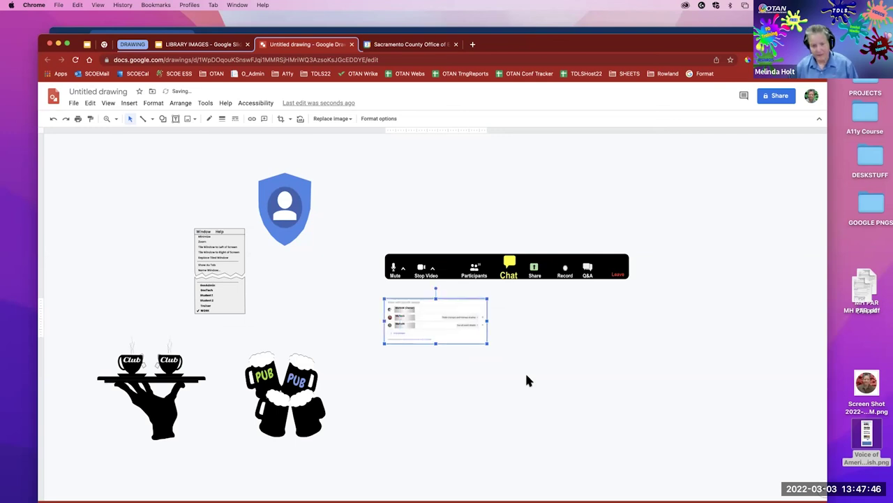
{"action": "left_click", "coordinate": [536, 338]}
{"action": "left_click_drag", "start_coordinate": [381, 236], "coordinate": [636, 288]}
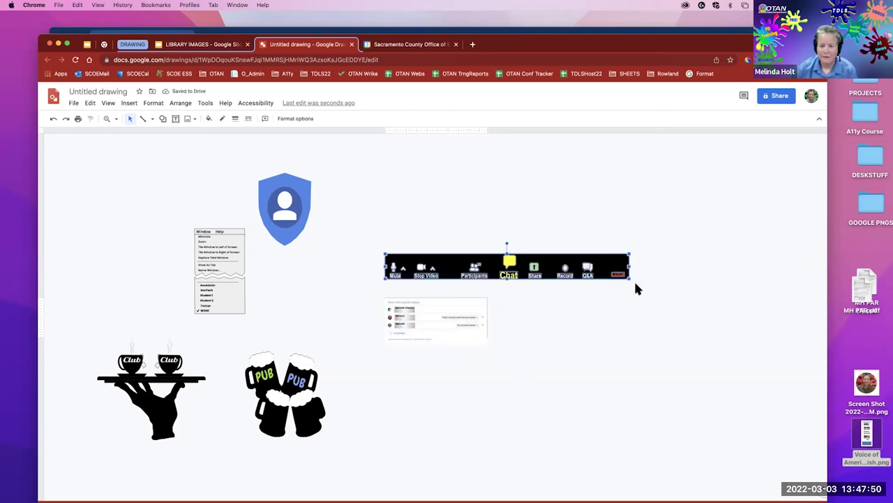
{"action": "left_click", "coordinate": [635, 291]}
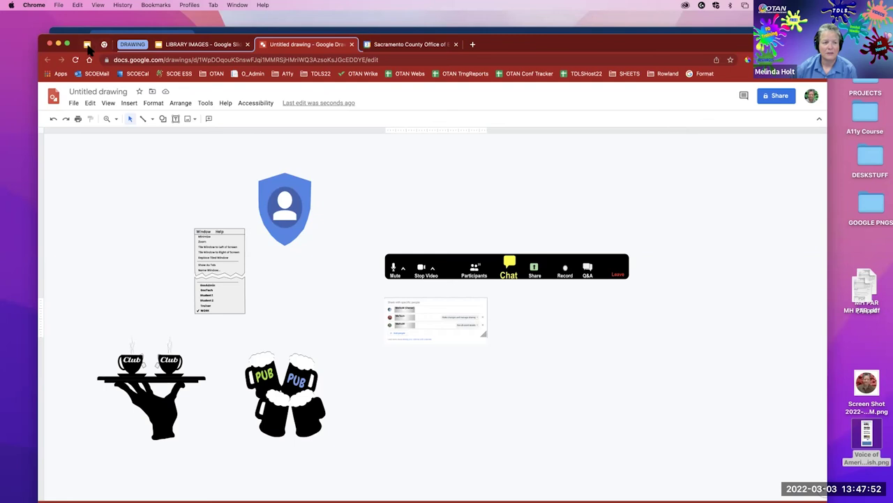
- On the IMAGES in DRAW slide of TDLS22-GoogleNews, place the original meeting toolbar image above the redrawn one and select each
{"action": "left_click", "coordinate": [87, 45]}
{"action": "left_click_drag", "start_coordinate": [508, 417], "coordinate": [544, 315]}
{"action": "left_click_drag", "start_coordinate": [511, 439], "coordinate": [477, 435]}
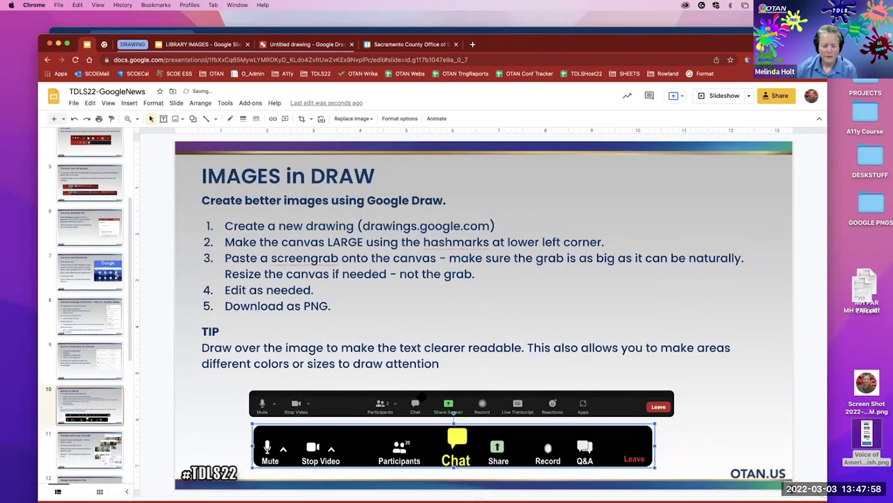
{"action": "left_click", "coordinate": [345, 402]}
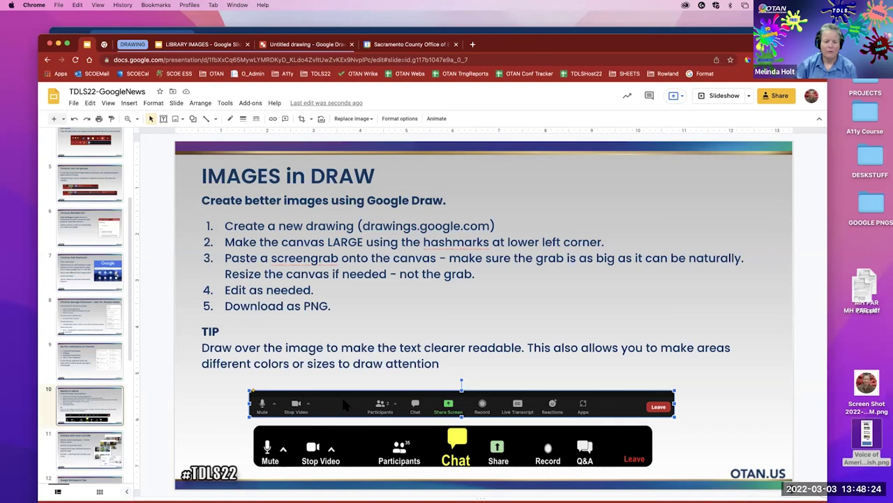
{"action": "left_click", "coordinate": [454, 446]}
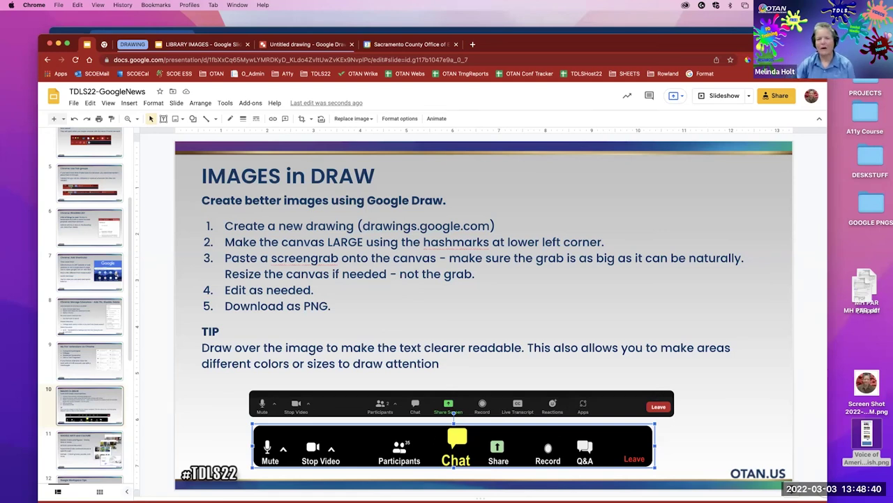
- Return to the Untitled drawing and enlarge the meeting toolbar graphic to 200% for editing
{"action": "left_click", "coordinate": [278, 47]}
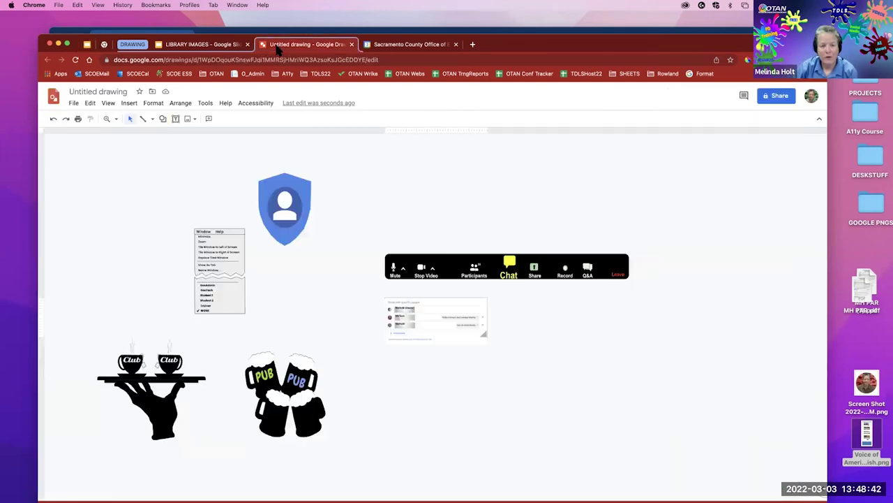
{"action": "left_click_drag", "start_coordinate": [376, 243], "coordinate": [645, 286]}
{"action": "left_click", "coordinate": [198, 144]}
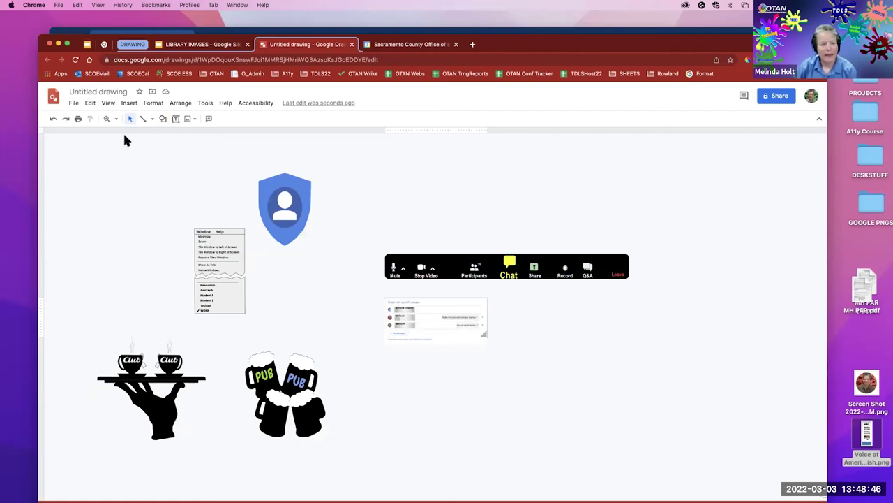
{"action": "left_click", "coordinate": [107, 119]}
{"action": "left_click", "coordinate": [470, 269]}
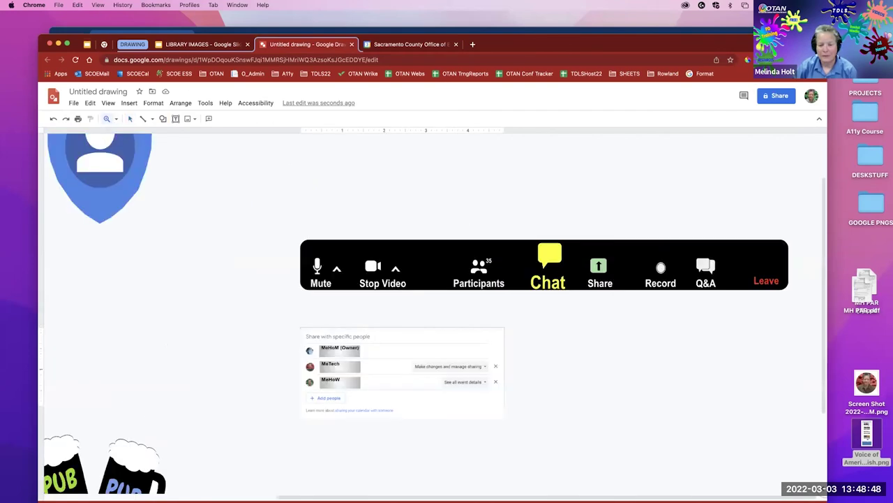
{"action": "left_click", "coordinate": [479, 283]}
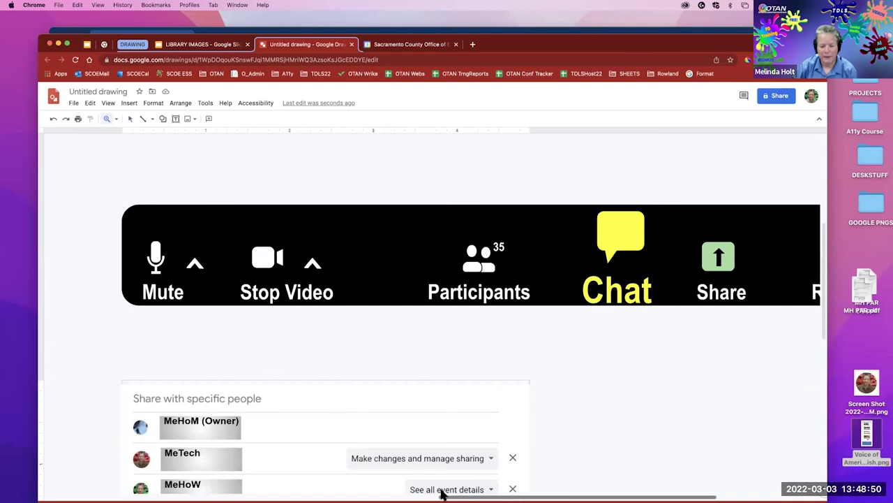
{"action": "left_click_drag", "start_coordinate": [416, 490], "coordinate": [454, 487]}
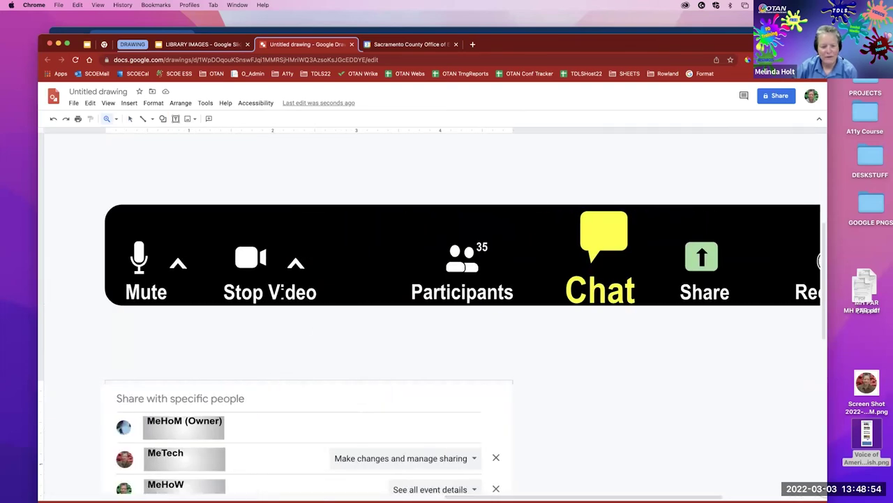
- Select the Mute, Stop Video, Participants and Chat labels and the chat bubble one by one to examine the separate objects
{"action": "left_click", "coordinate": [130, 119]}
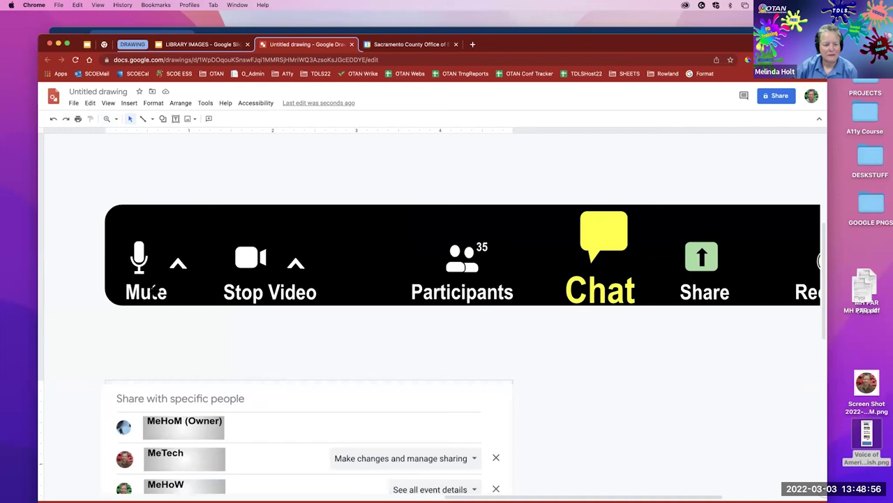
{"action": "left_click", "coordinate": [153, 291]}
{"action": "left_click", "coordinate": [245, 296]}
{"action": "left_click", "coordinate": [462, 291]}
{"action": "left_click", "coordinate": [603, 296]}
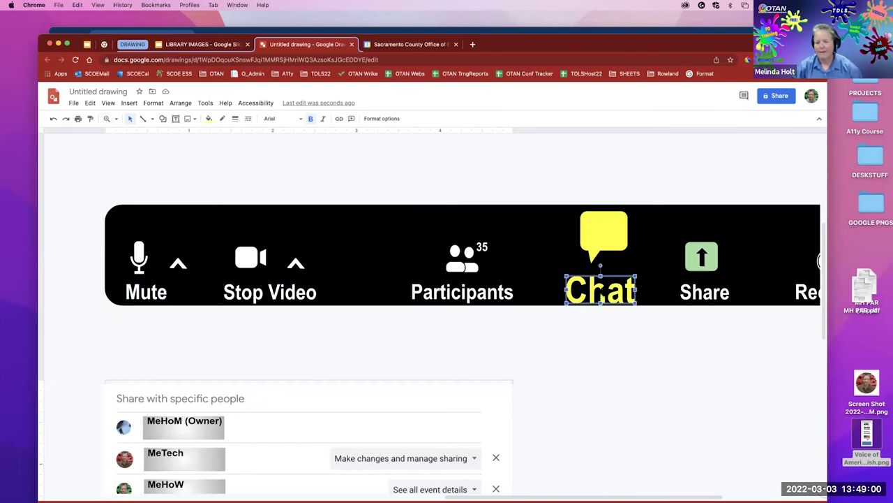
{"action": "left_click", "coordinate": [602, 227]}
- Shrink the Chat label and its speech bubble together and fill both with white
{"action": "left_click", "coordinate": [600, 290]}
{"action": "left_click", "coordinate": [610, 223], "text": "shift"}
{"action": "left_click_drag", "start_coordinate": [634, 210], "coordinate": [619, 230]}
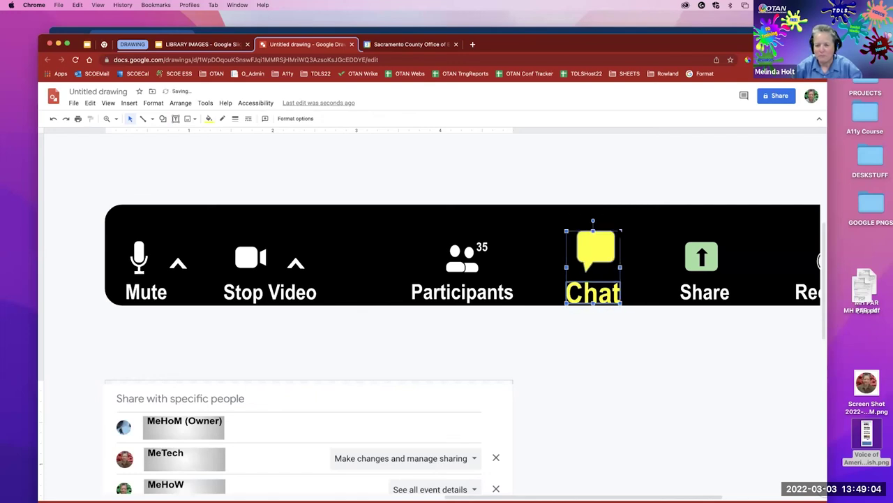
{"action": "left_click", "coordinate": [208, 119]}
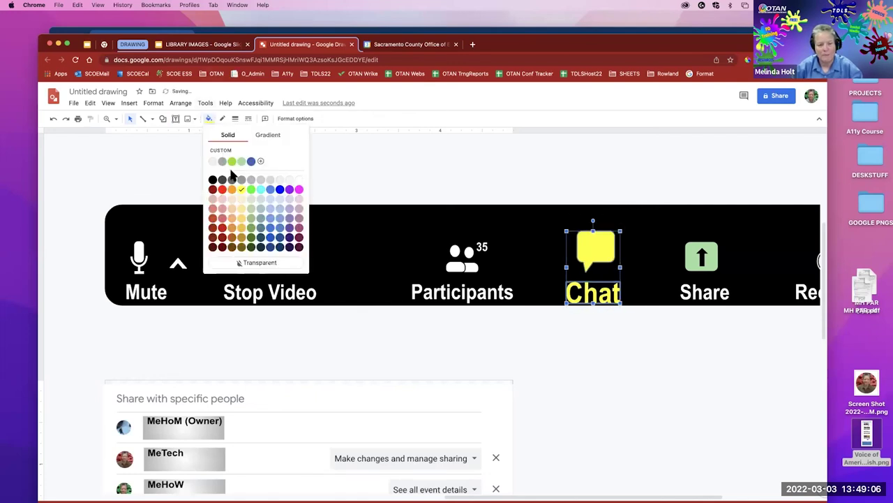
{"action": "left_click", "coordinate": [299, 180]}
{"action": "key", "text": "Escape"}
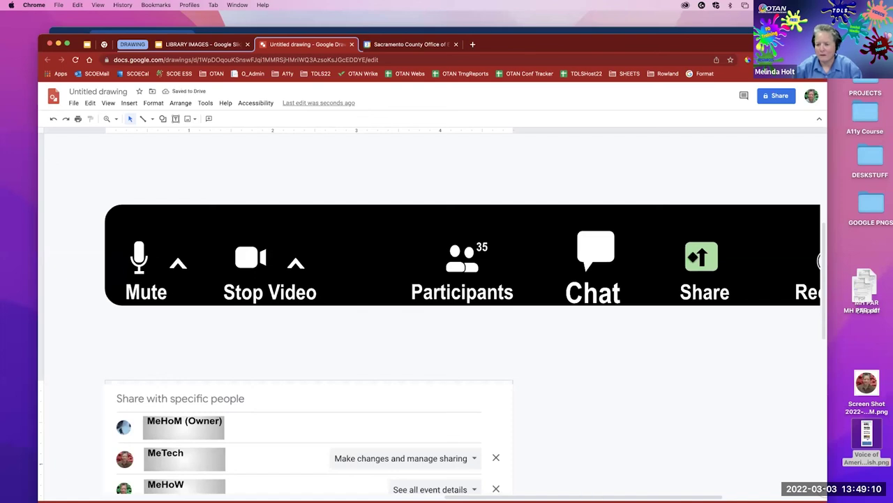
- Fill the Share icon's square with bright green
{"action": "left_click", "coordinate": [691, 255]}
{"action": "left_click", "coordinate": [209, 119]}
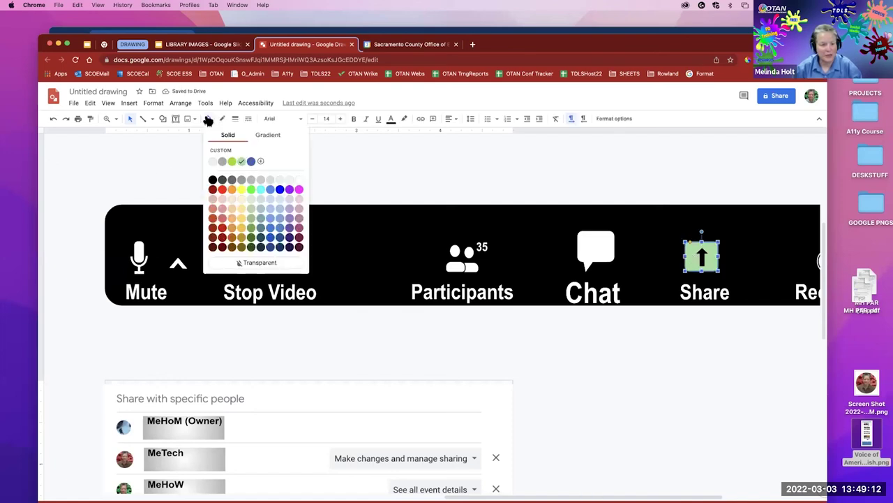
{"action": "left_click", "coordinate": [252, 189]}
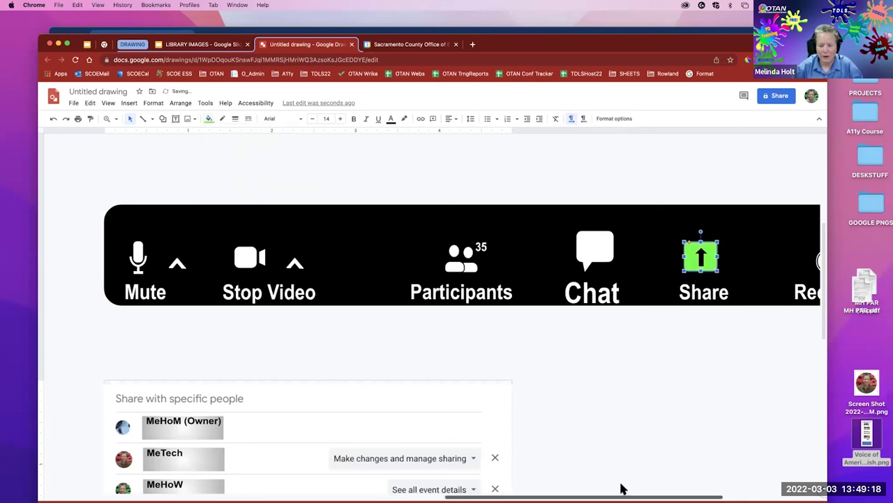
- Enlarge the participant count 35 beside the Participants icon in the toolbar graphic
{"action": "scroll", "coordinate": [621, 486], "scroll_direction": "right", "scroll_amount": 5}
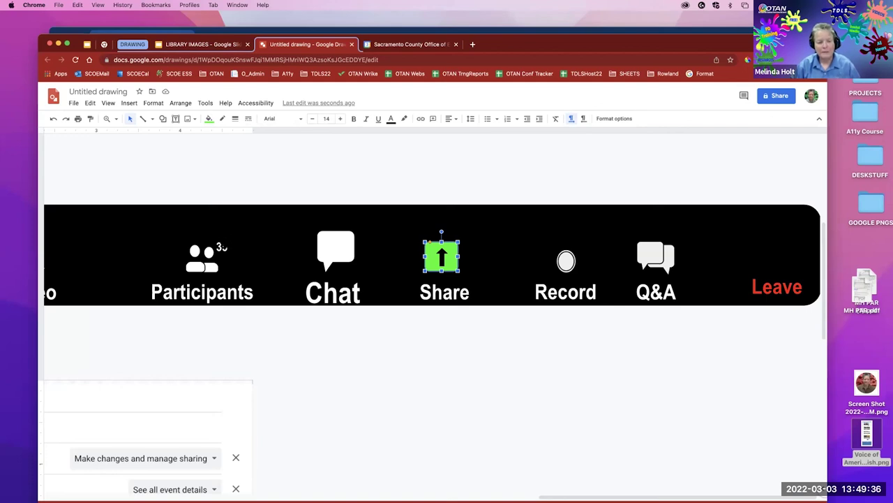
{"action": "left_click", "coordinate": [222, 247]}
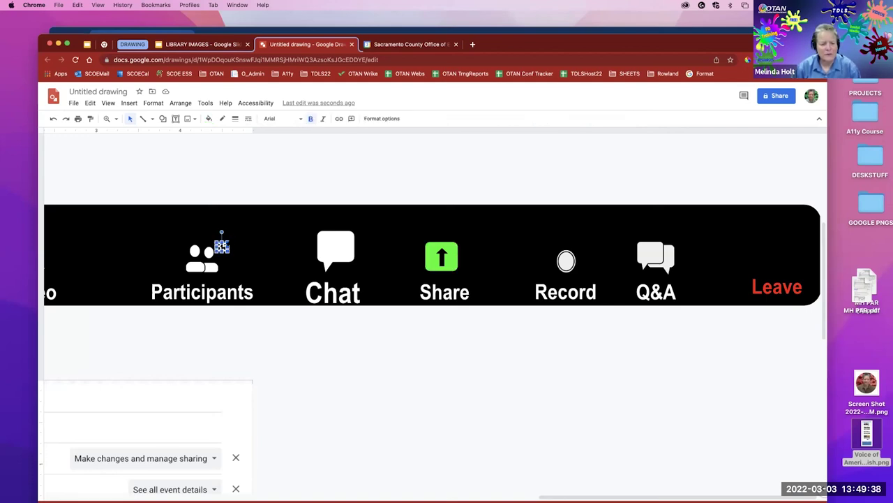
{"action": "type", "text": "35"}
{"action": "left_click", "coordinate": [282, 191]}
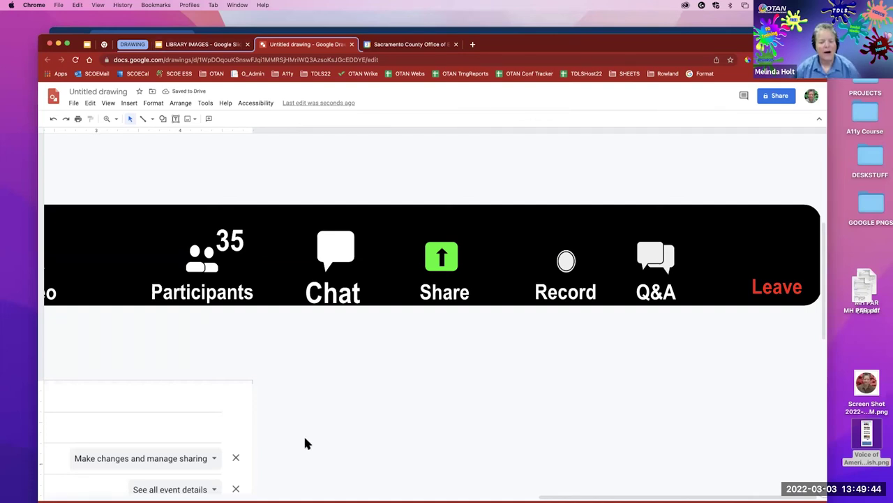
- Move the browser window up, view the drawing at 100%, and select then deselect all objects of the calendar sharing image
{"action": "left_click_drag", "start_coordinate": [538, 35], "coordinate": [546, 14]}
{"action": "left_click", "coordinate": [122, 95]}
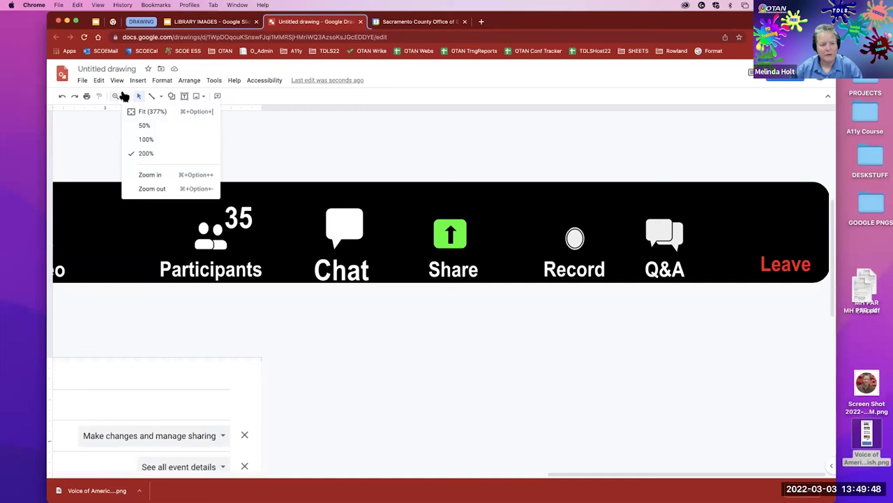
{"action": "left_click", "coordinate": [154, 188]}
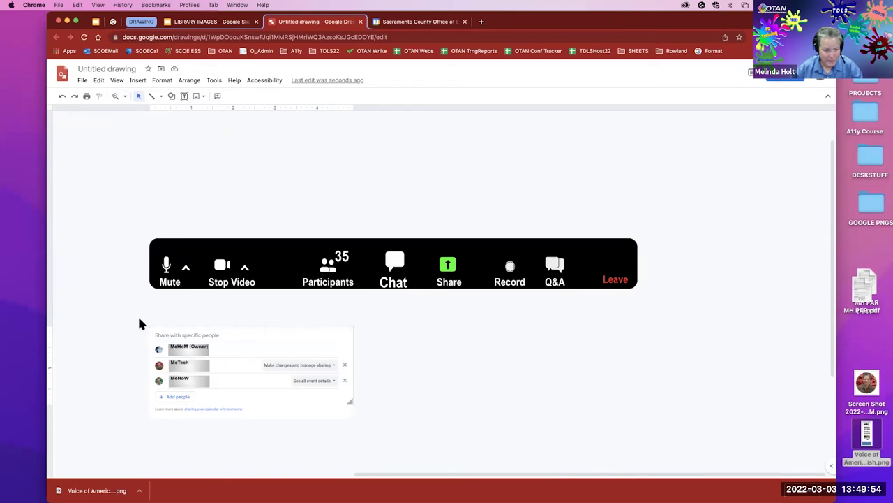
{"action": "left_click_drag", "start_coordinate": [138, 319], "coordinate": [372, 425]}
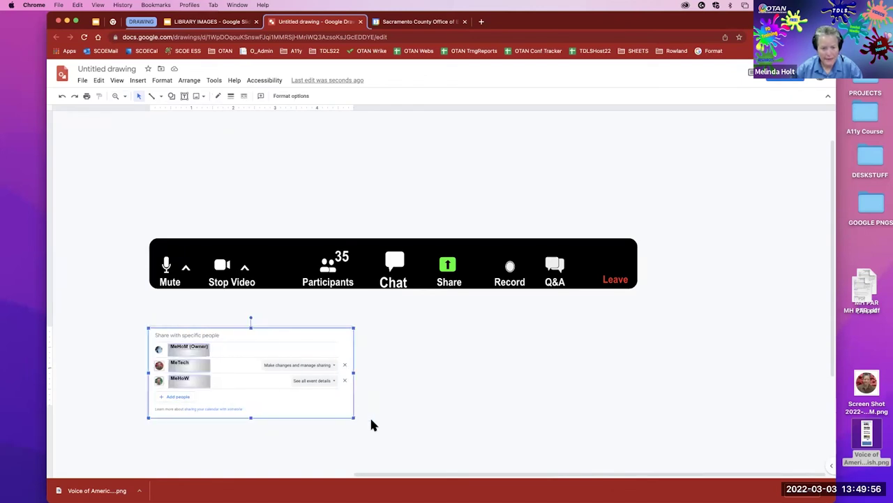
{"action": "left_click", "coordinate": [372, 425]}
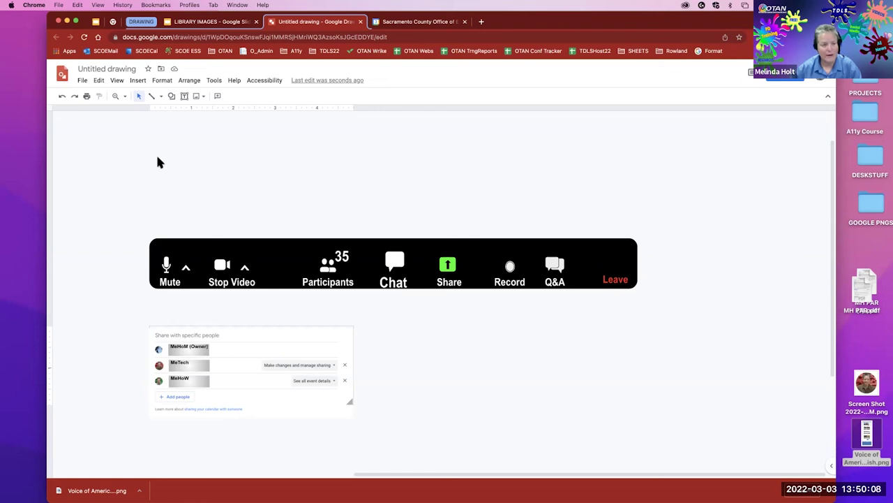
- Extend the drawing canvas slightly at its lower corner so it covers the whole calendar sharing image
{"action": "mouse_move", "coordinate": [351, 403]}
{"action": "left_mouse_down"}
{"action": "mouse_move", "coordinate": [411, 455]}
{"action": "mouse_move", "coordinate": [377, 423]}
{"action": "mouse_move", "coordinate": [449, 458]}
{"action": "mouse_move", "coordinate": [353, 410]}
{"action": "left_mouse_up"}
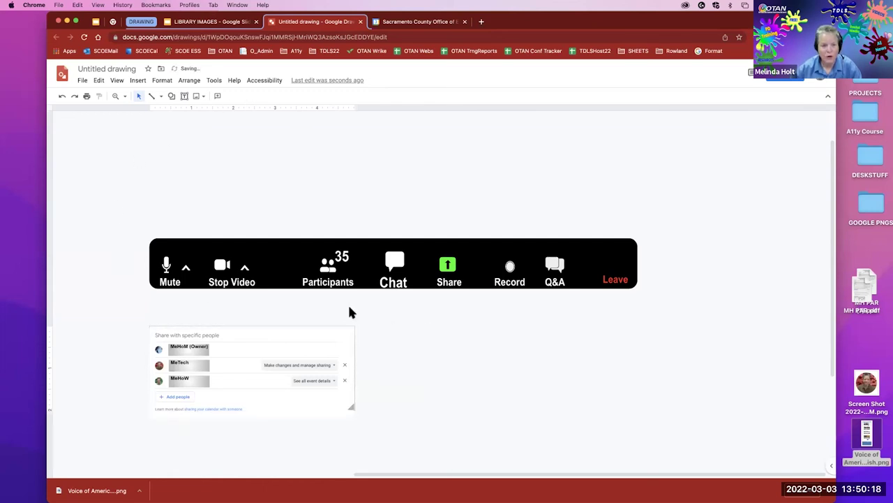
{"action": "left_click", "coordinate": [124, 96]}
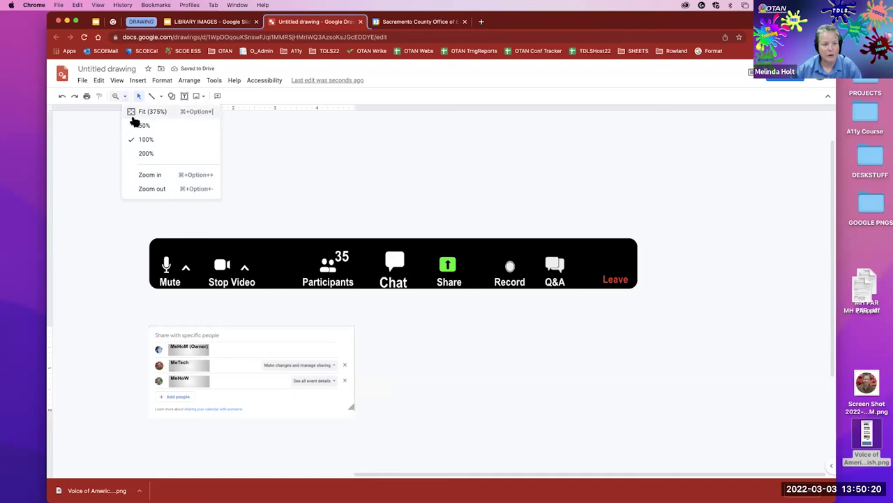
{"action": "left_click", "coordinate": [151, 186]}
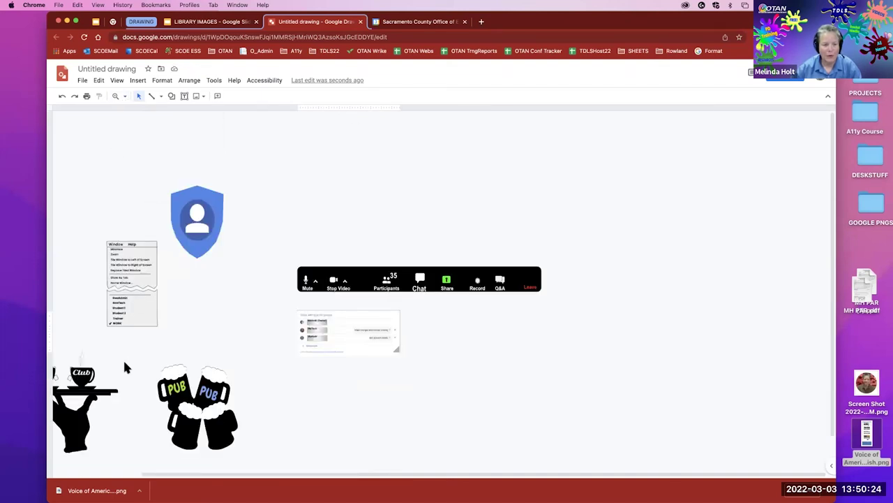
{"action": "mouse_move", "coordinate": [398, 352]}
{"action": "left_mouse_down"}
{"action": "mouse_move", "coordinate": [499, 438]}
{"action": "mouse_move", "coordinate": [399, 352]}
{"action": "left_mouse_up"}
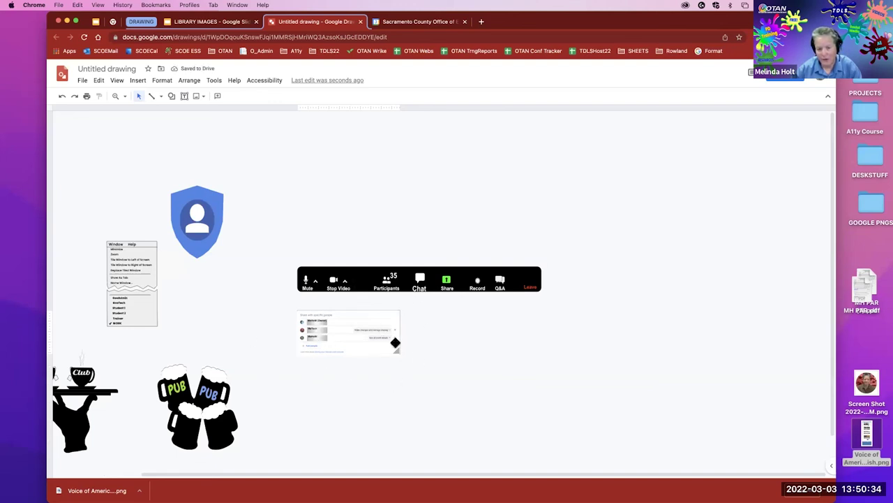
- Download the drawing as a PNG image named DEMO to the Desktop
{"action": "left_click", "coordinate": [82, 80]}
{"action": "mouse_move", "coordinate": [109, 187]}
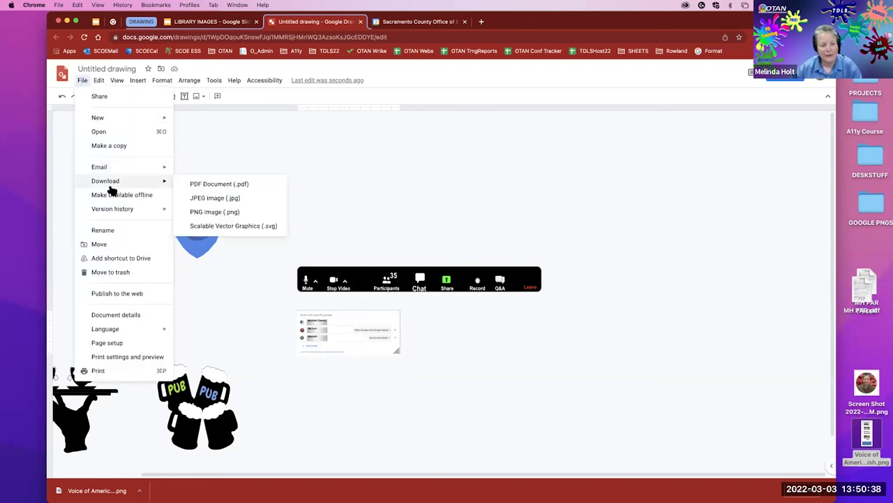
{"action": "left_click", "coordinate": [199, 214]}
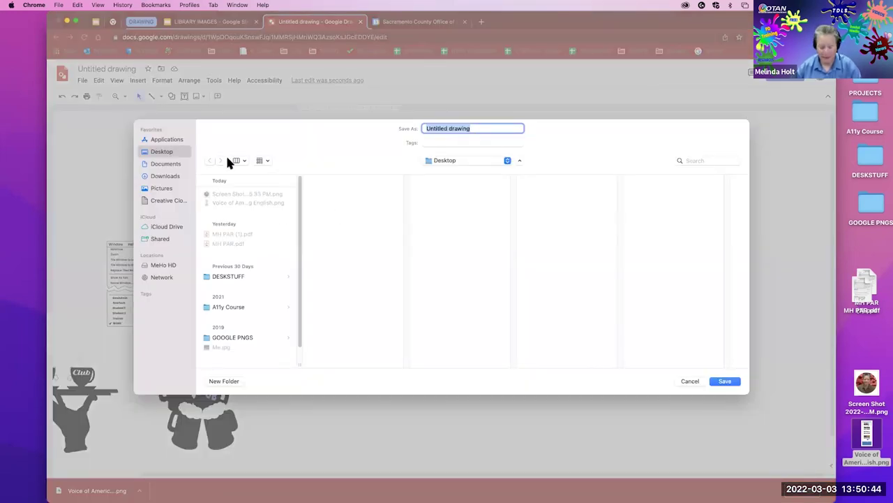
{"action": "type", "text": "DEMO"}
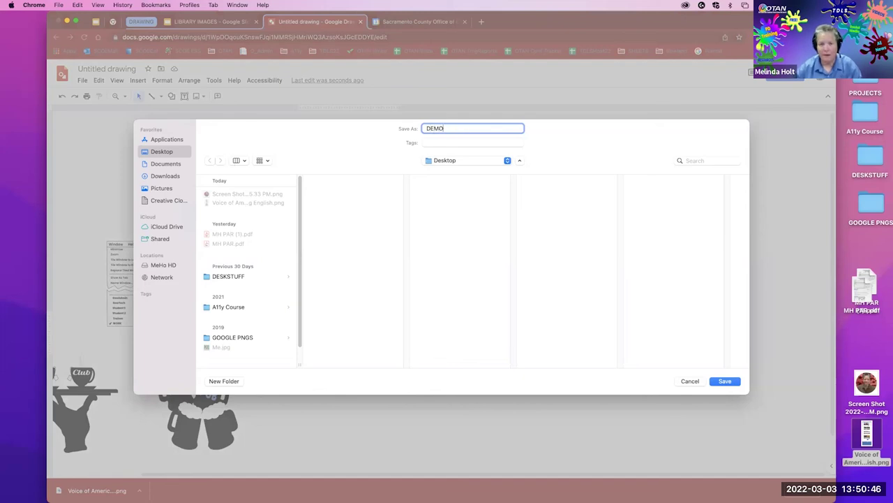
{"action": "left_click", "coordinate": [723, 385]}
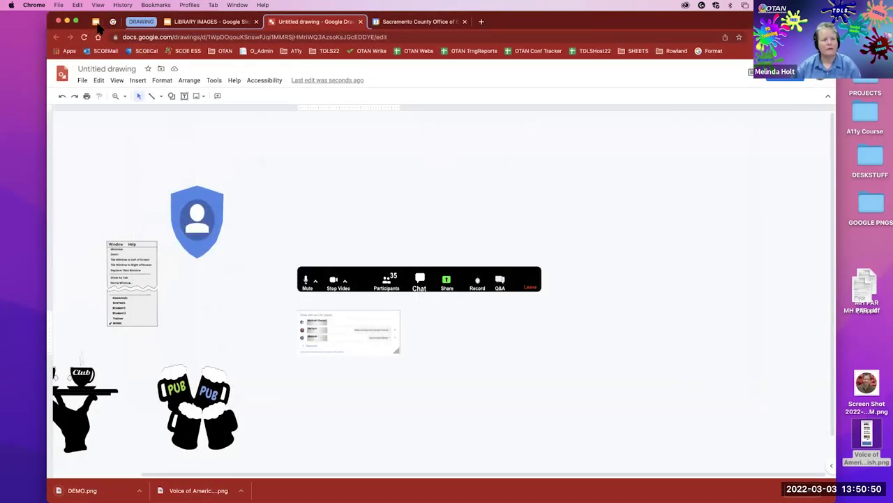
- Insert DEMO.png from the Desktop into the IMAGES in DRAW slide of TDLS22-GoogleNews, and delete it again
{"action": "left_click", "coordinate": [97, 26]}
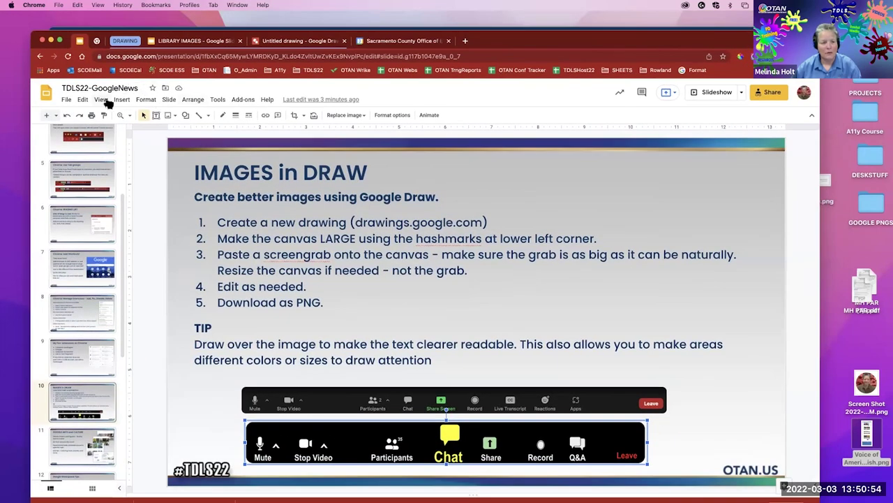
{"action": "left_click", "coordinate": [128, 101]}
{"action": "mouse_move", "coordinate": [140, 115]}
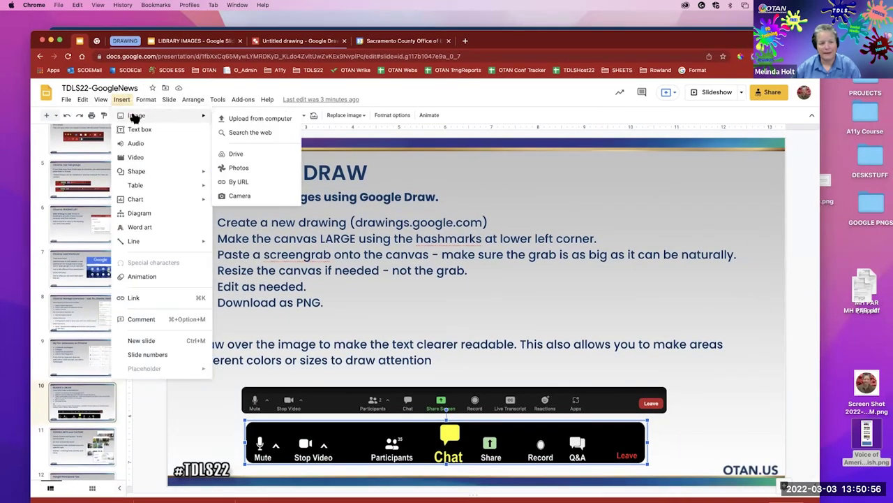
{"action": "left_click", "coordinate": [236, 117]}
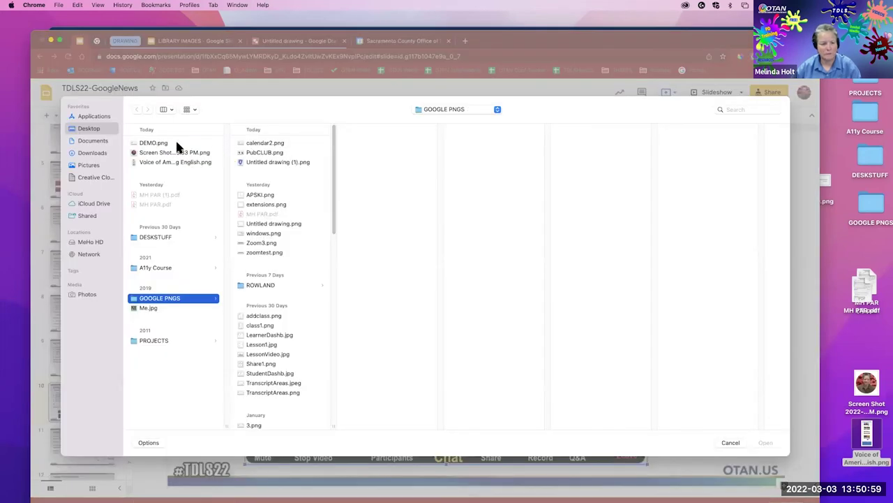
{"action": "left_click", "coordinate": [177, 144]}
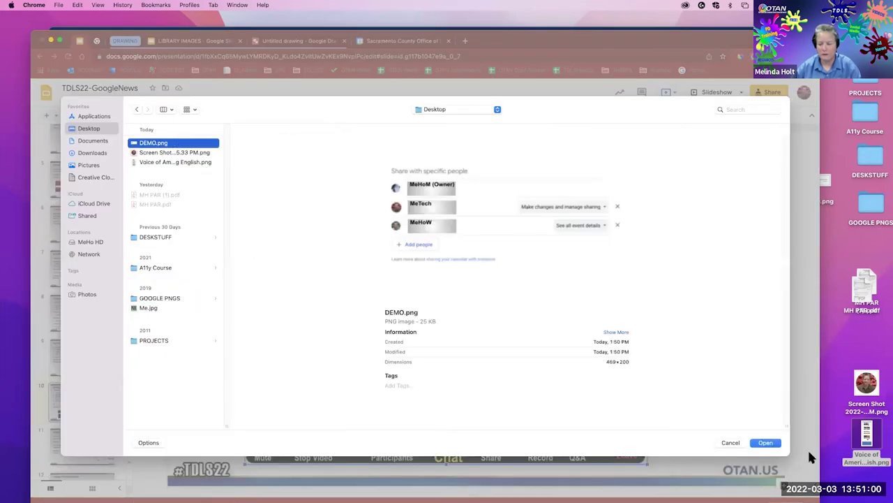
{"action": "left_click", "coordinate": [765, 443]}
{"action": "mouse_move", "coordinate": [533, 319]}
{"action": "left_mouse_down"}
{"action": "mouse_move", "coordinate": [532, 261]}
{"action": "mouse_move", "coordinate": [541, 305]}
{"action": "left_mouse_up"}
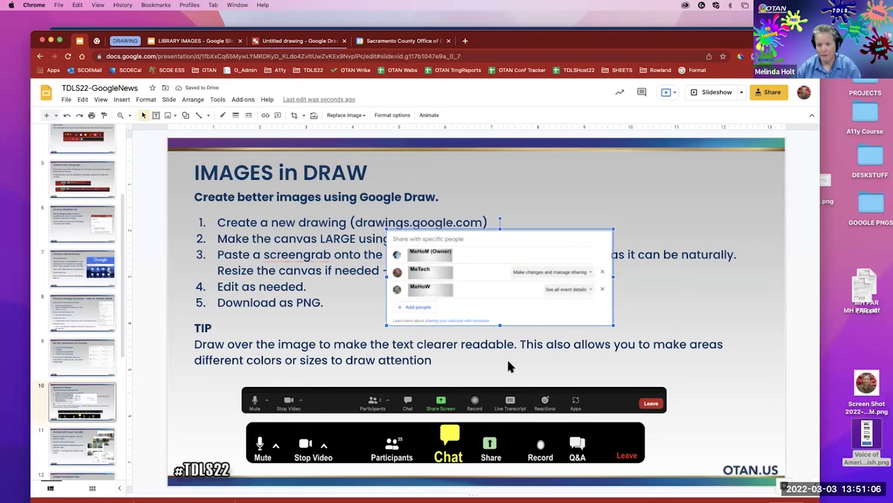
{"action": "key", "text": "Delete"}
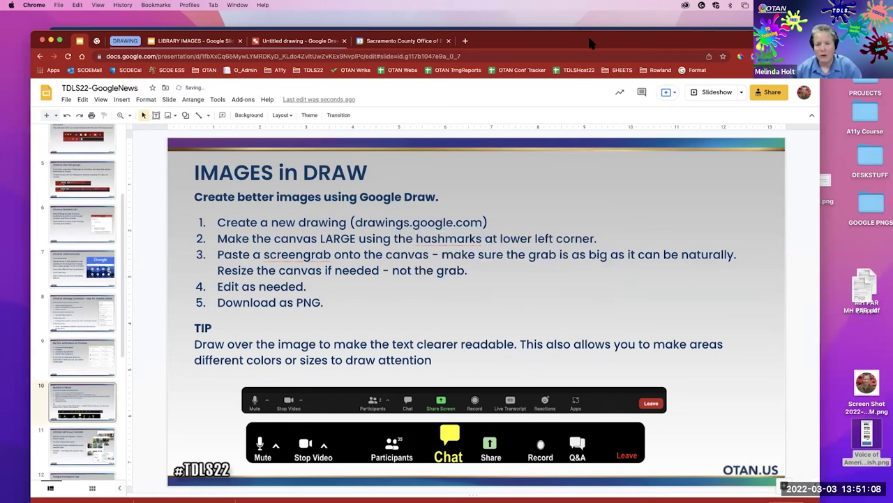
- Return to the untitled drawing and move the black toolbar graphic and the calendar sharing image off the canvas
{"action": "key", "text": "super+n"}
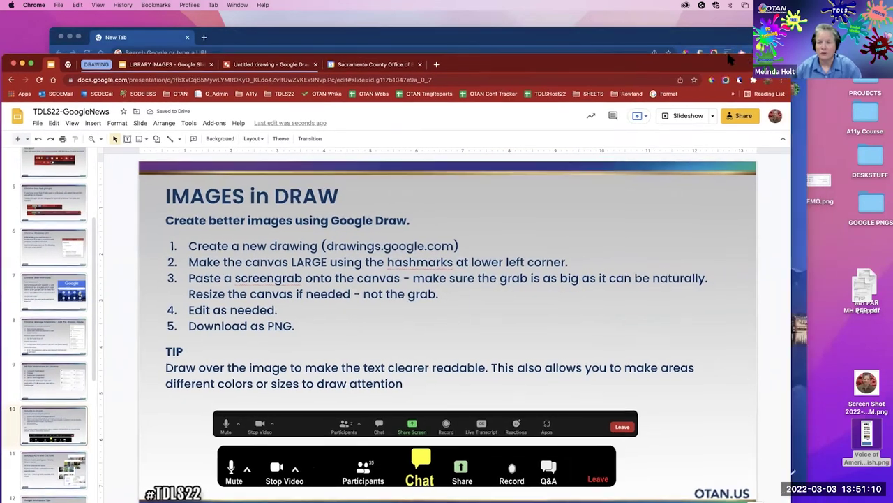
{"action": "left_click_drag", "start_coordinate": [729, 61], "coordinate": [710, 58]}
{"action": "double_click", "coordinate": [714, 67]}
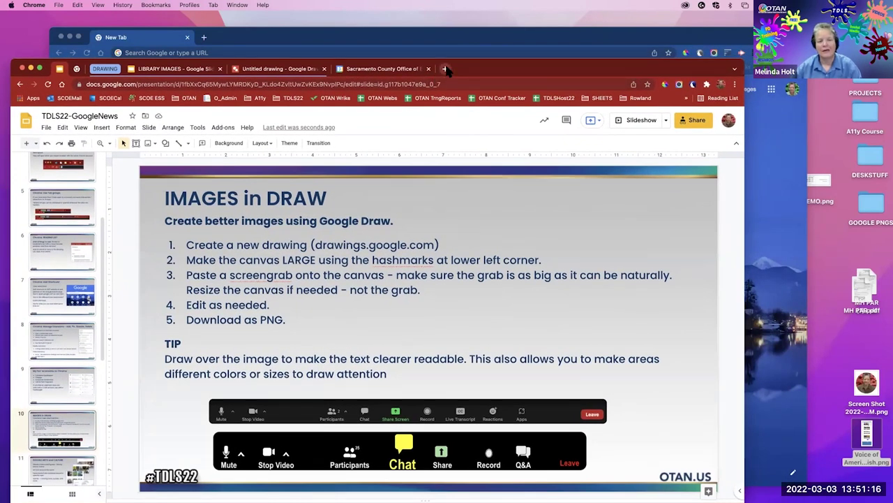
{"action": "left_click", "coordinate": [296, 72]}
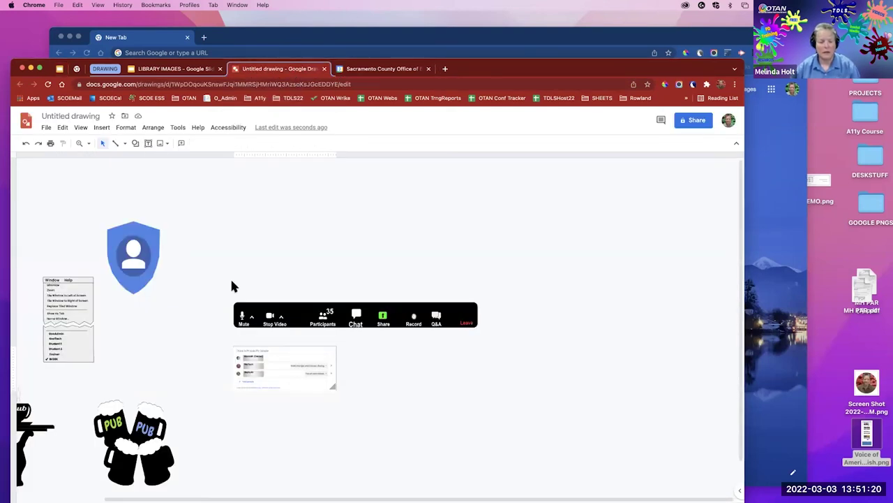
{"action": "left_click", "coordinate": [462, 326]}
{"action": "mouse_move", "coordinate": [389, 317]}
{"action": "left_mouse_down"}
{"action": "mouse_move", "coordinate": [195, 191]}
{"action": "mouse_move", "coordinate": [71, 185]}
{"action": "left_mouse_up"}
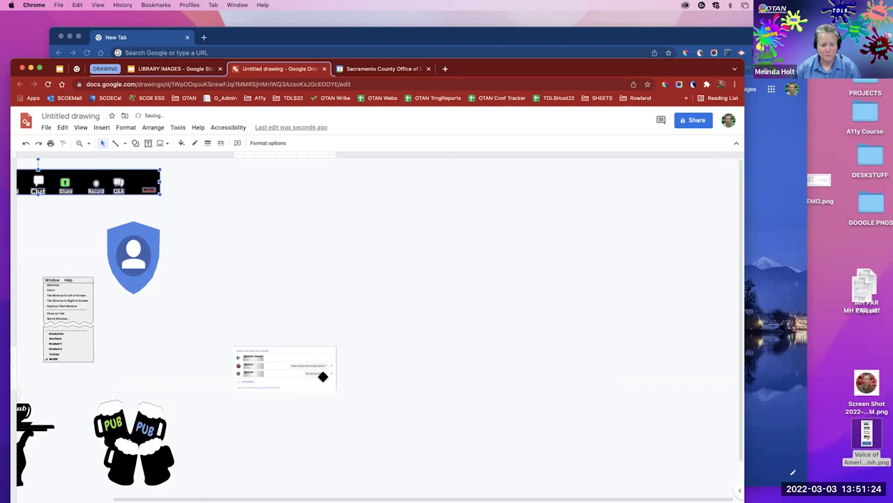
{"action": "left_click_drag", "start_coordinate": [213, 321], "coordinate": [367, 412]}
{"action": "left_click_drag", "start_coordinate": [305, 372], "coordinate": [272, 203]}
{"action": "left_click", "coordinate": [304, 364]}
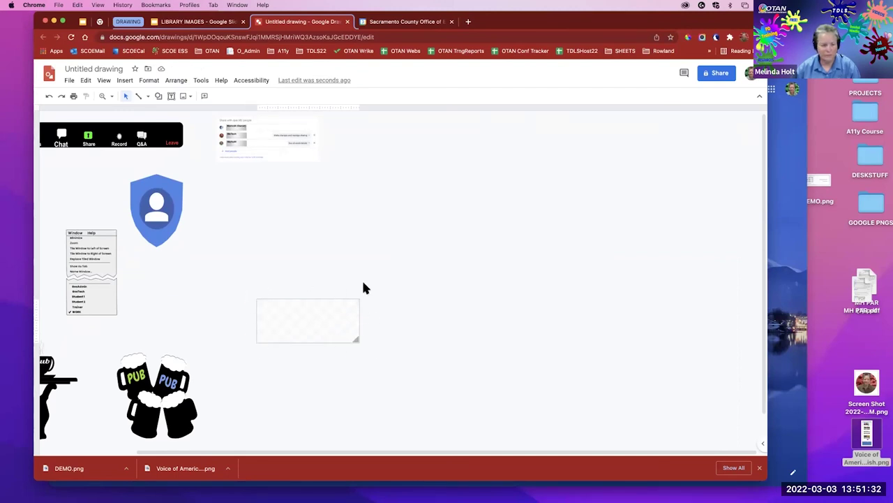
- Enlarge the empty canvas to several times its size, making room for a full-size screen grab
{"action": "left_click_drag", "start_coordinate": [357, 342], "coordinate": [480, 428]}
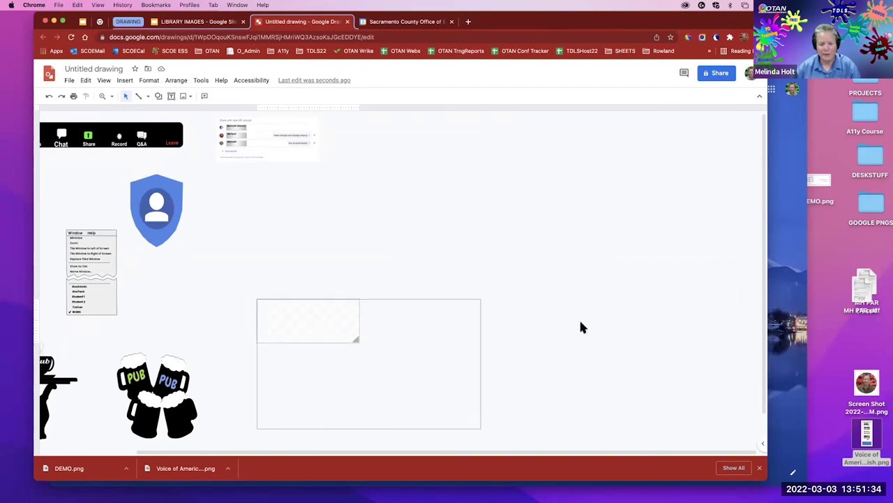
{"action": "scroll", "coordinate": [579, 318], "scroll_direction": "down", "scroll_amount": 2}
{"action": "left_click_drag", "start_coordinate": [476, 346], "coordinate": [735, 440]}
{"action": "scroll", "coordinate": [652, 331], "scroll_direction": "down", "scroll_amount": 1}
{"action": "scroll", "coordinate": [677, 335], "scroll_direction": "down", "scroll_amount": 1}
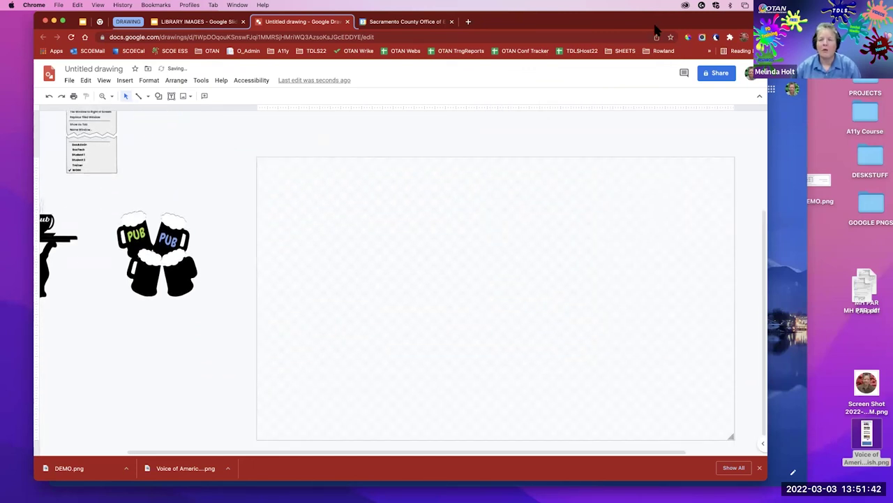
- Open the otan.us website in the browser tab showing the calendar
{"action": "left_click_drag", "start_coordinate": [521, 27], "coordinate": [508, 86]}
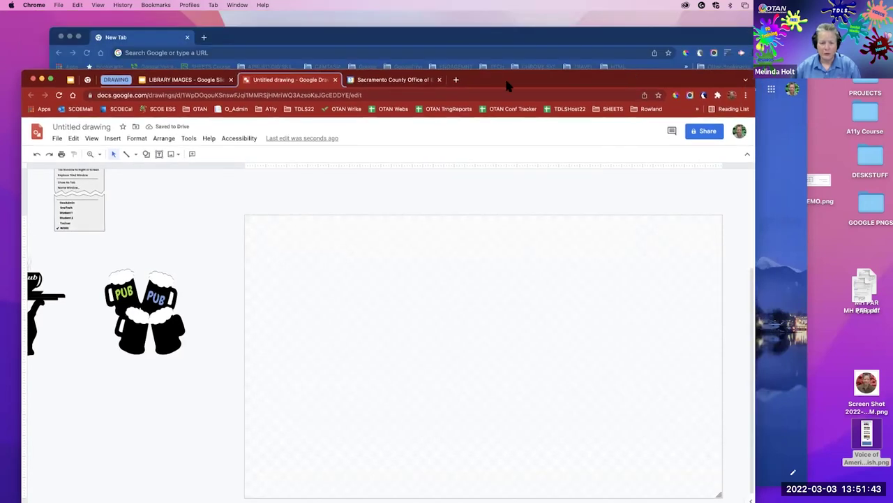
{"action": "left_click", "coordinate": [426, 81]}
{"action": "left_click", "coordinate": [401, 97]}
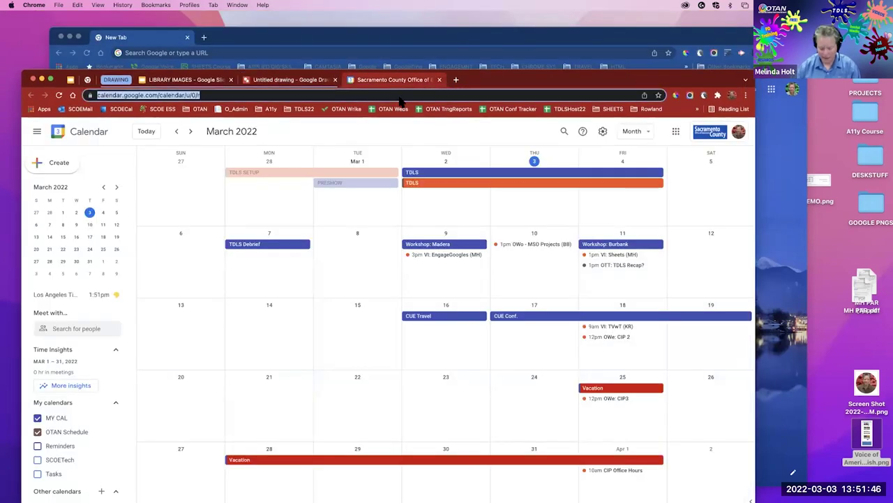
{"action": "type", "text": "otan.us"}
{"action": "key", "text": "Return"}
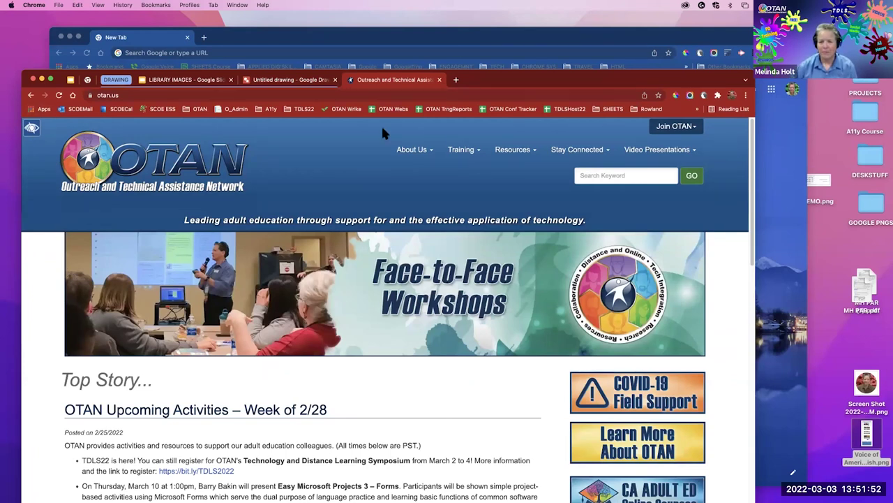
{"action": "mouse_move", "coordinate": [5, 128]}
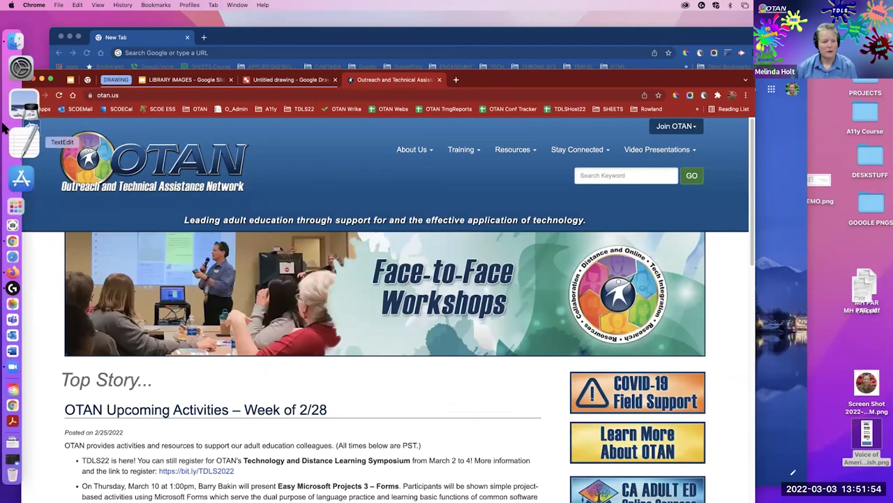
{"action": "left_click", "coordinate": [24, 176]}
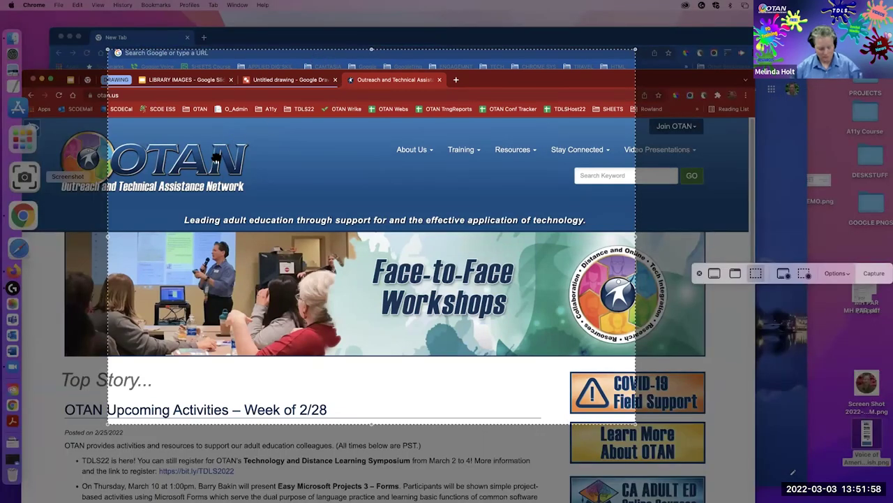
{"action": "key", "text": "Escape"}
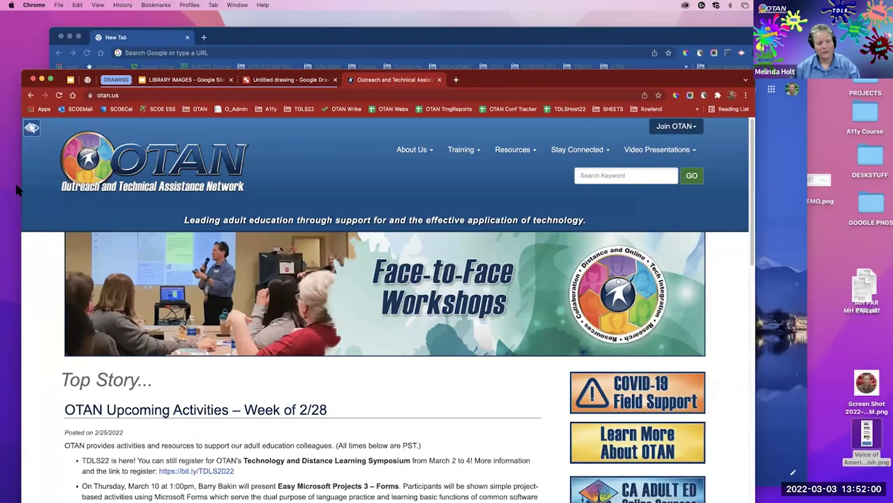
- Capture the blue header of the OTAN homepage as a screenshot and paste it onto the canvas of the untitled drawing
{"action": "left_click_drag", "start_coordinate": [532, 82], "coordinate": [564, 52]}
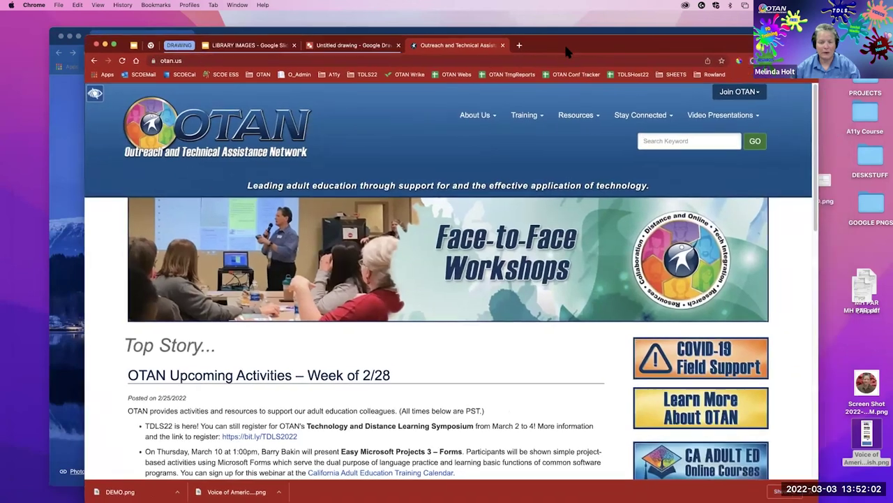
{"action": "mouse_move", "coordinate": [4, 190]}
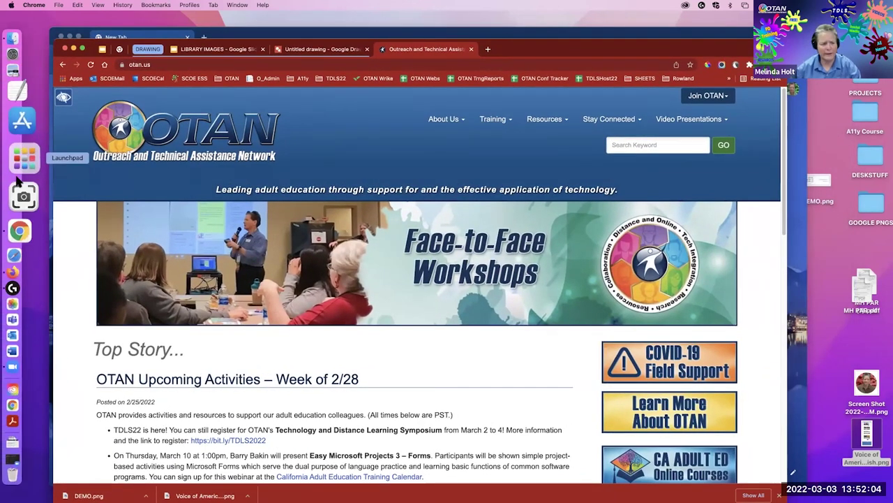
{"action": "left_click", "coordinate": [22, 180]}
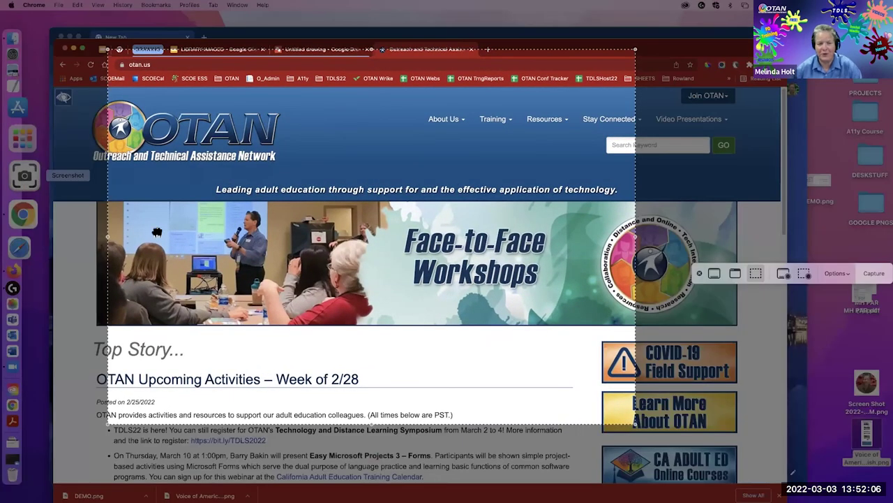
{"action": "mouse_move", "coordinate": [259, 136]}
{"action": "left_mouse_down"}
{"action": "mouse_move", "coordinate": [249, 150]}
{"action": "mouse_move", "coordinate": [256, 153]}
{"action": "left_mouse_up"}
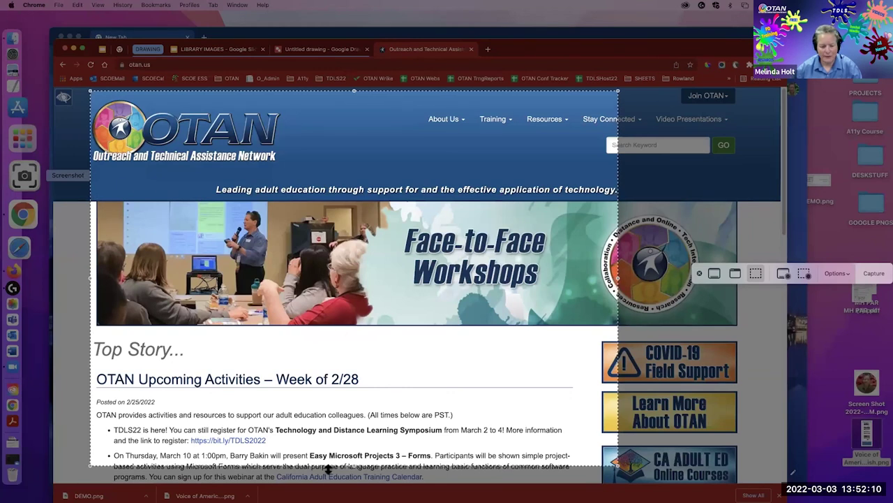
{"action": "left_click_drag", "start_coordinate": [353, 466], "coordinate": [342, 198]}
{"action": "left_click_drag", "start_coordinate": [618, 146], "coordinate": [778, 146]}
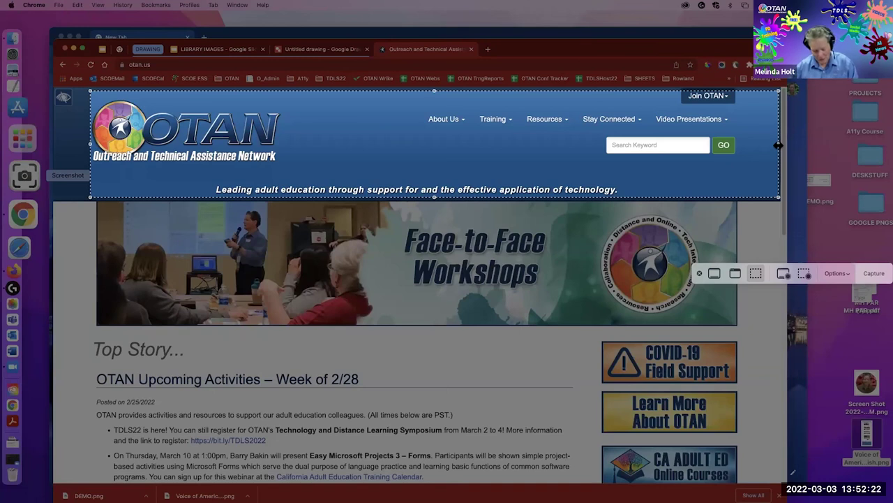
{"action": "key", "text": "Return"}
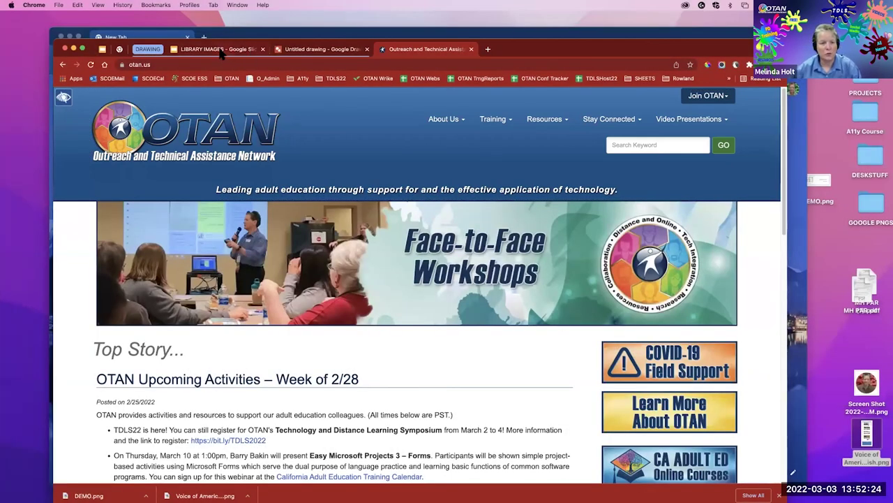
{"action": "left_click", "coordinate": [307, 50]}
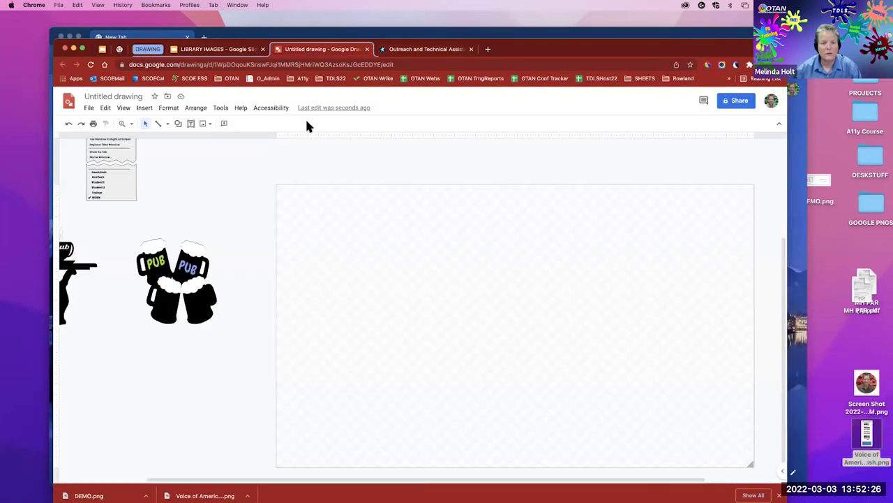
{"action": "key", "text": "super+v"}
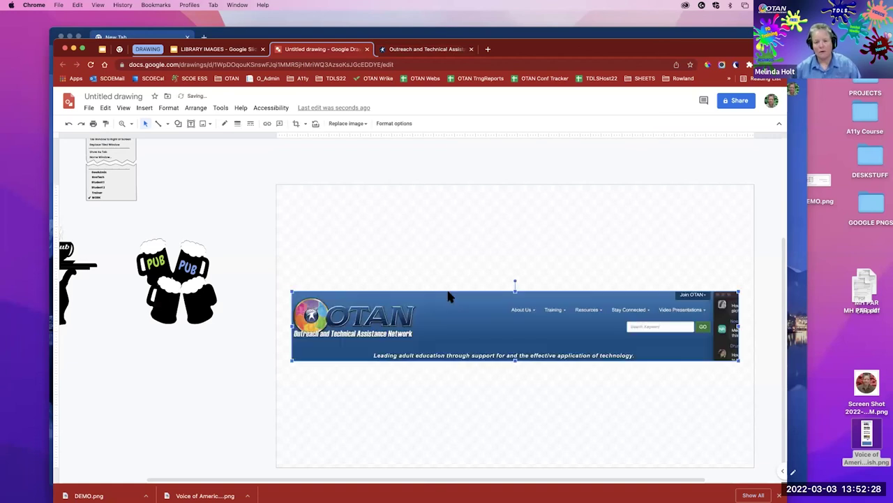
- Move the OTAN header image up on the canvas and try enlarging it from its lower corner
{"action": "scroll", "coordinate": [444, 481], "scroll_direction": "right", "scroll_amount": 3}
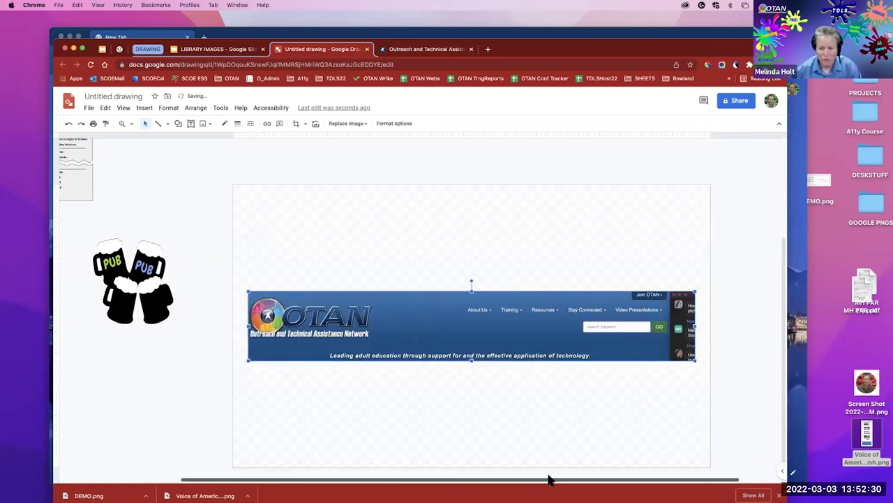
{"action": "left_click_drag", "start_coordinate": [373, 329], "coordinate": [371, 248]}
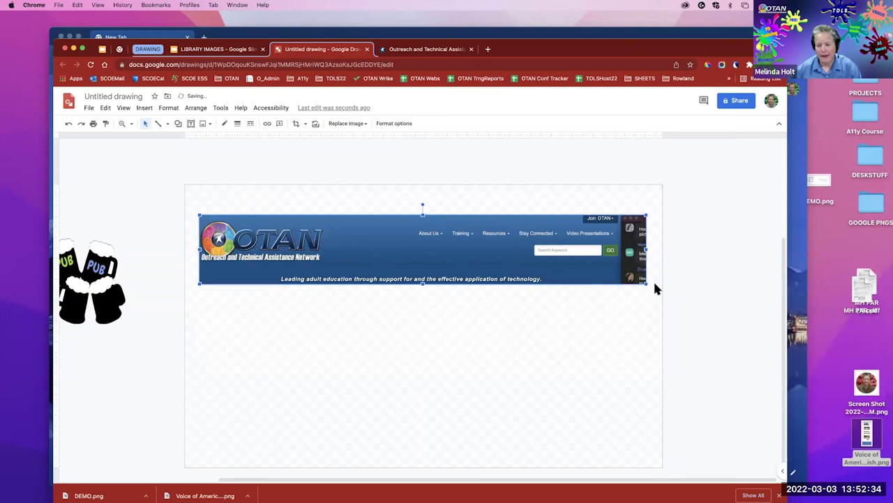
{"action": "double_click", "coordinate": [598, 268]}
{"action": "key", "text": "Escape"}
{"action": "left_click_drag", "start_coordinate": [647, 286], "coordinate": [708, 336]}
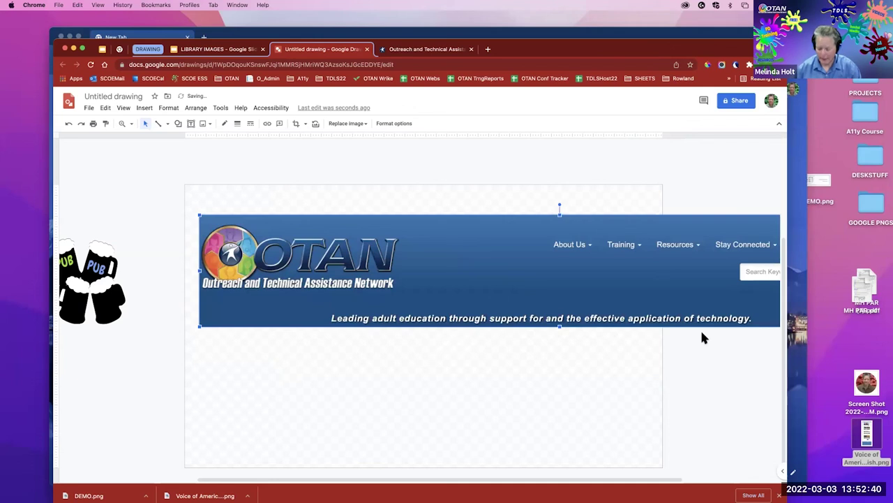
- Delete the OTAN header image and widen the empty canvas
{"action": "key", "text": "Delete"}
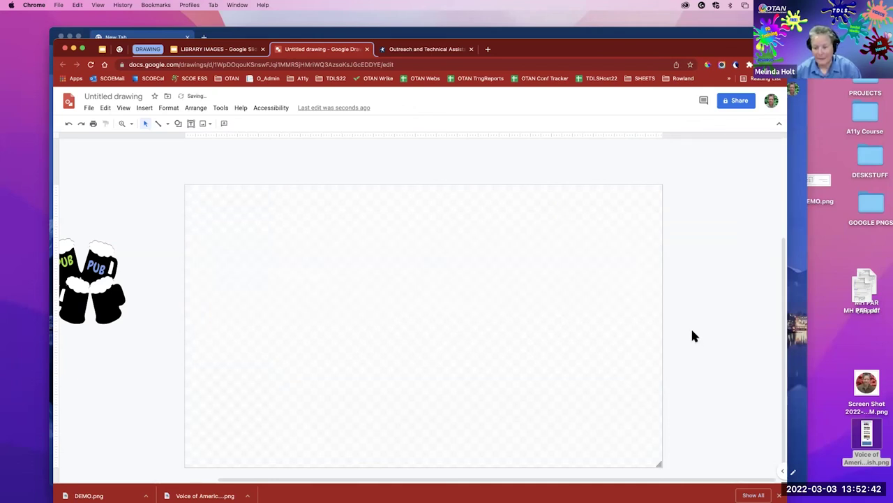
{"action": "scroll", "coordinate": [608, 405], "scroll_direction": "down", "scroll_amount": 1}
{"action": "left_click_drag", "start_coordinate": [673, 454], "coordinate": [761, 472]}
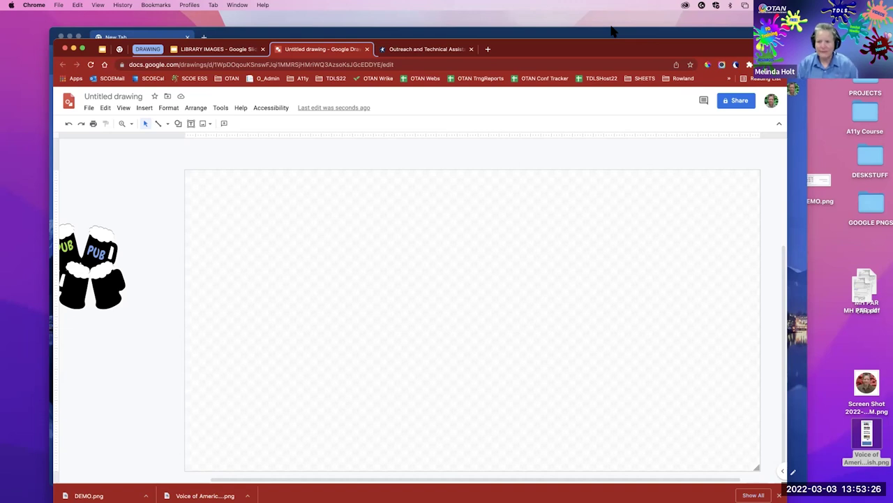
- Hide the downloads bar, enlarge the browser window to nearly the full screen and extend the canvas to match
{"action": "left_click_drag", "start_coordinate": [636, 47], "coordinate": [619, 20]}
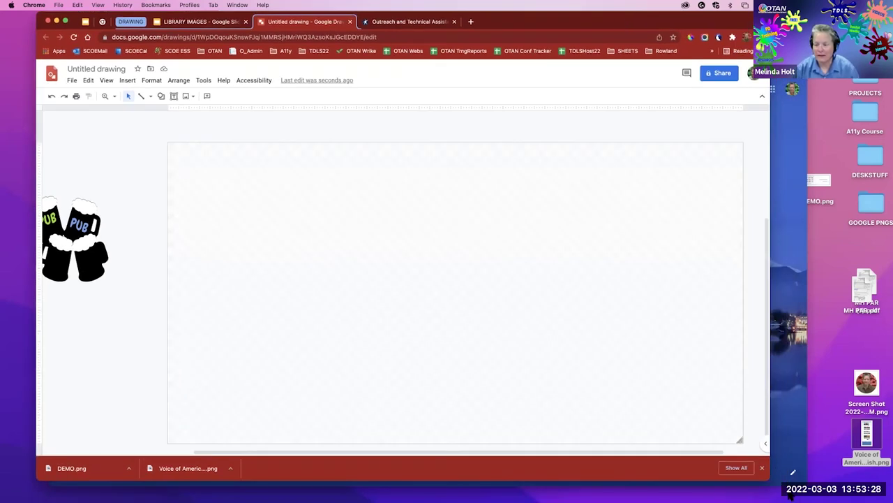
{"action": "left_click", "coordinate": [762, 468]}
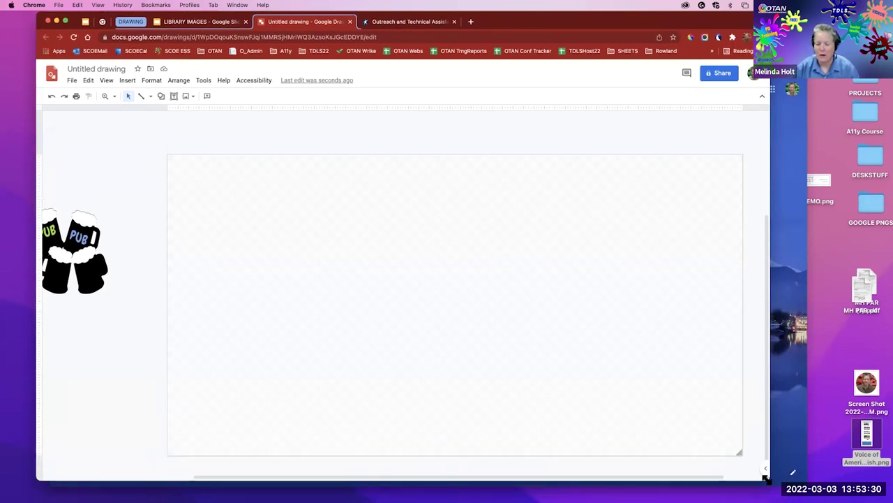
{"action": "left_click_drag", "start_coordinate": [766, 476], "coordinate": [852, 493]}
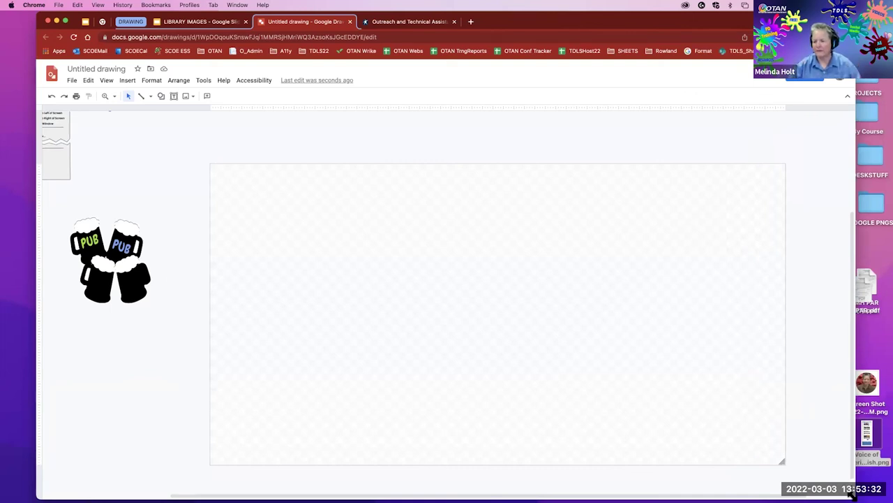
{"action": "left_click_drag", "start_coordinate": [782, 463], "coordinate": [823, 482]}
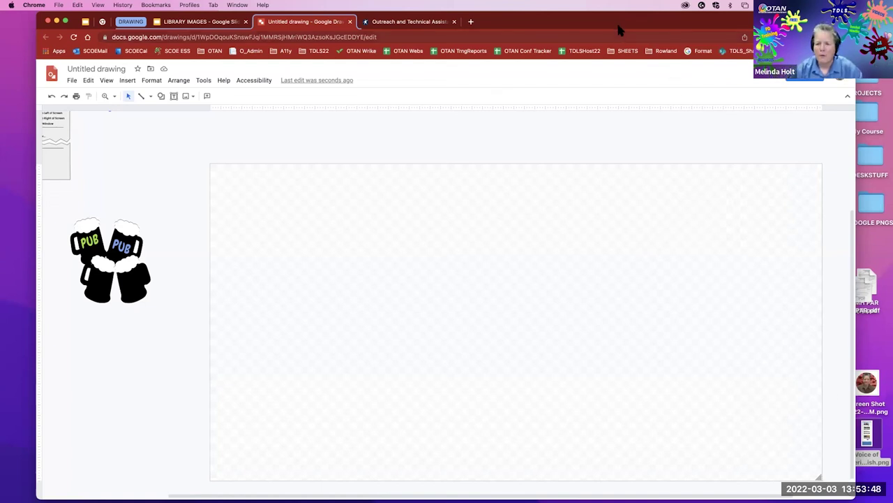
- Capture the OTAN homepage from its blue header down to the Learn More About OTAN banner as a screenshot
{"action": "left_click_drag", "start_coordinate": [412, 31], "coordinate": [408, 87]}
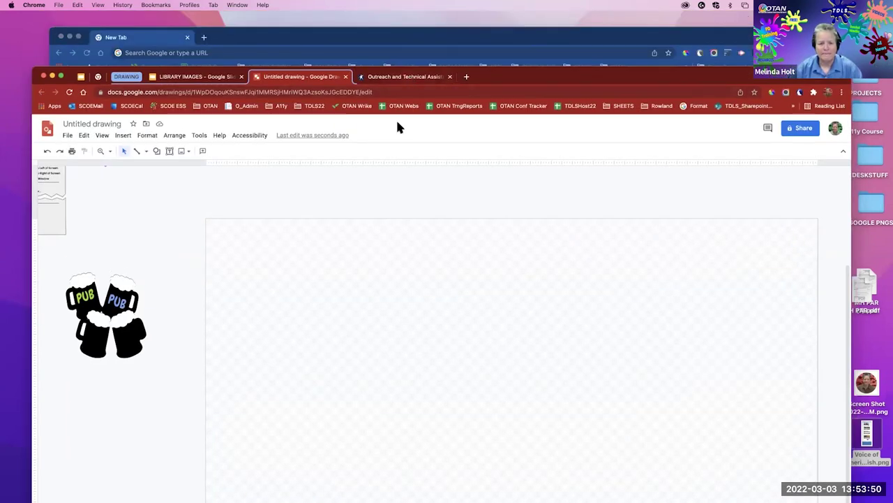
{"action": "left_click", "coordinate": [404, 76]}
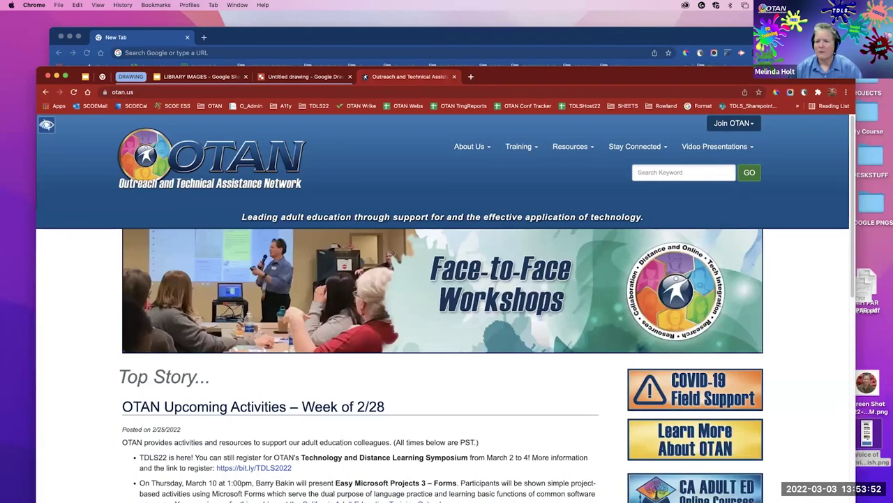
{"action": "left_click_drag", "start_coordinate": [721, 76], "coordinate": [760, 70]}
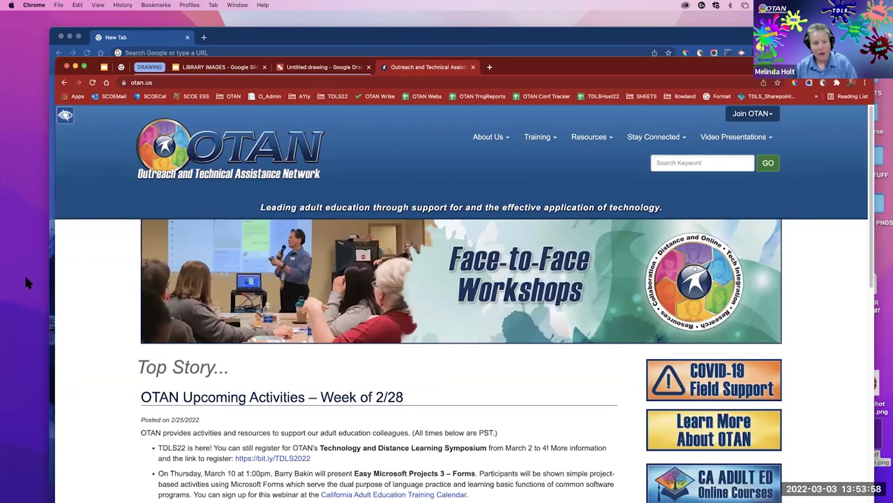
{"action": "key", "text": "super+shift+5"}
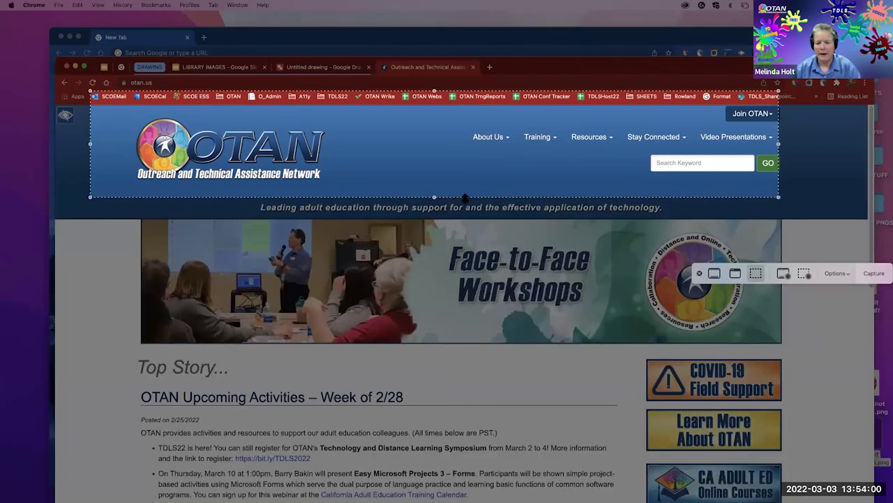
{"action": "left_click_drag", "start_coordinate": [434, 197], "coordinate": [429, 455]}
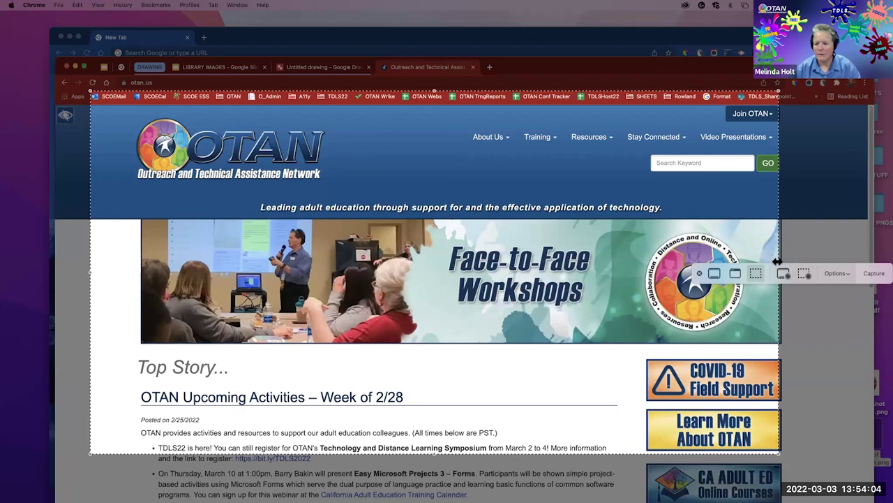
{"action": "left_click_drag", "start_coordinate": [779, 259], "coordinate": [848, 255]}
{"action": "left_click_drag", "start_coordinate": [320, 145], "coordinate": [334, 147]}
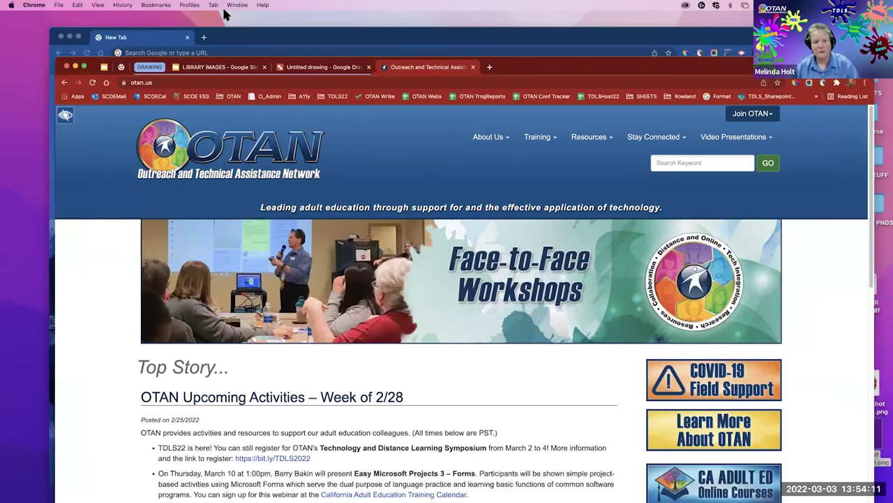
{"action": "key", "text": "Return"}
- Paste the homepage screenshot into the untitled drawing and align it with the canvas's upper-left corner
{"action": "left_click", "coordinate": [321, 67]}
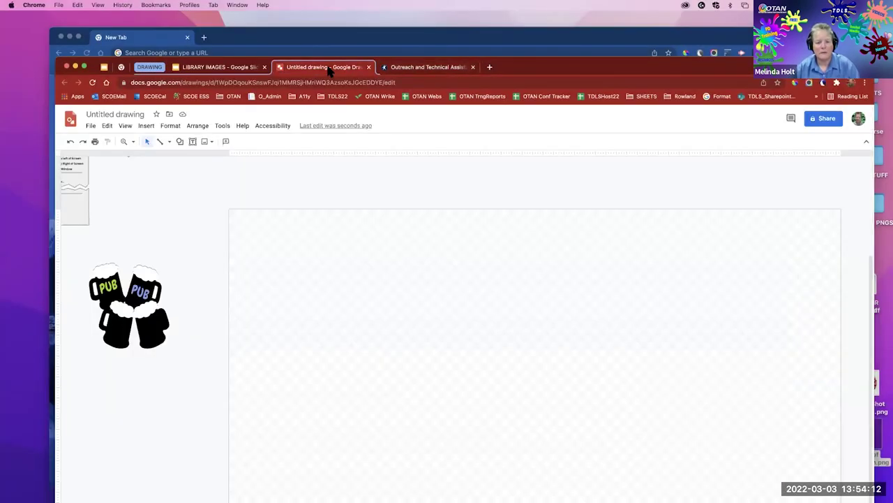
{"action": "key", "text": "super+v"}
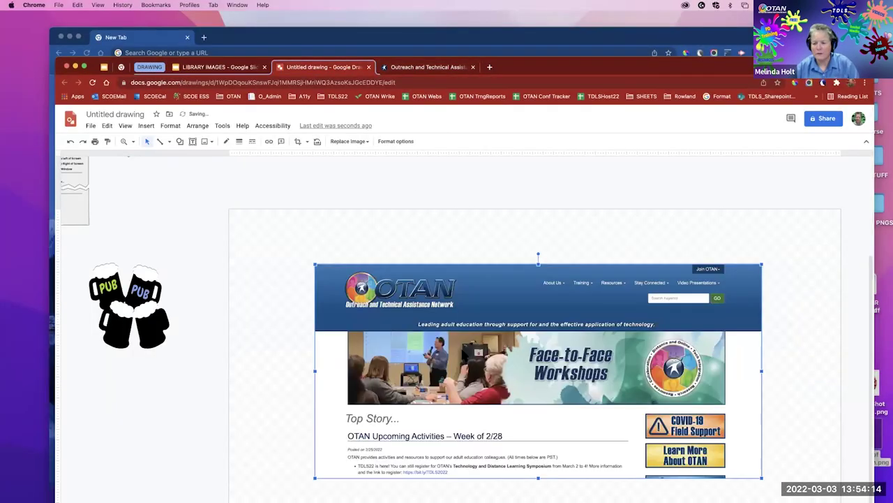
{"action": "scroll", "coordinate": [621, 227], "scroll_direction": "down", "scroll_amount": 1}
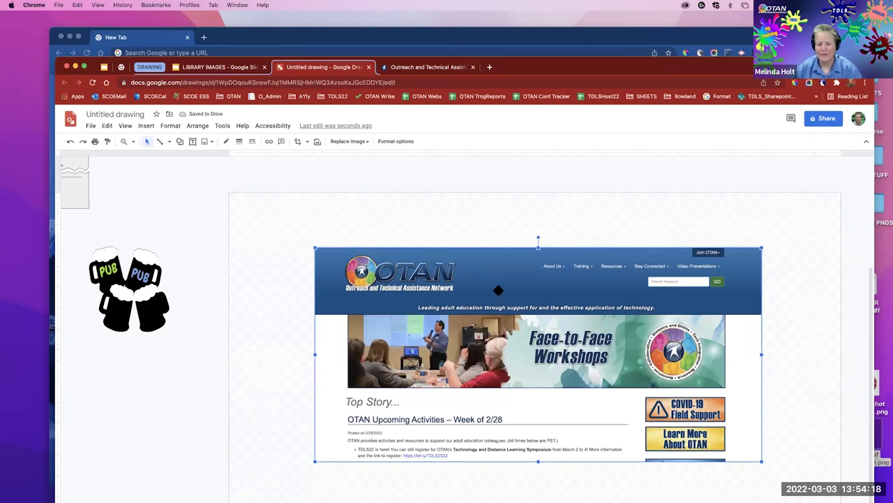
{"action": "left_click_drag", "start_coordinate": [491, 279], "coordinate": [416, 235]}
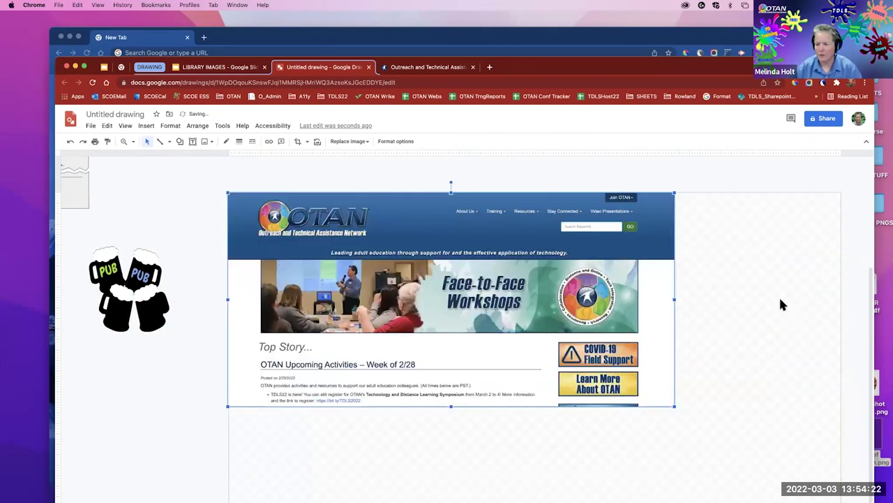
- Shrink the canvas to the pasted screenshot's height and slightly less than its width
{"action": "double_click", "coordinate": [744, 66]}
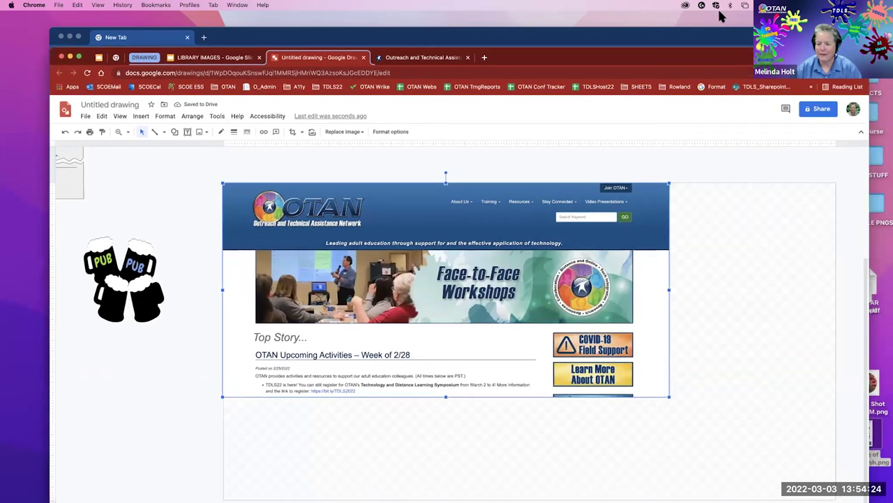
{"action": "left_click", "coordinate": [814, 464]}
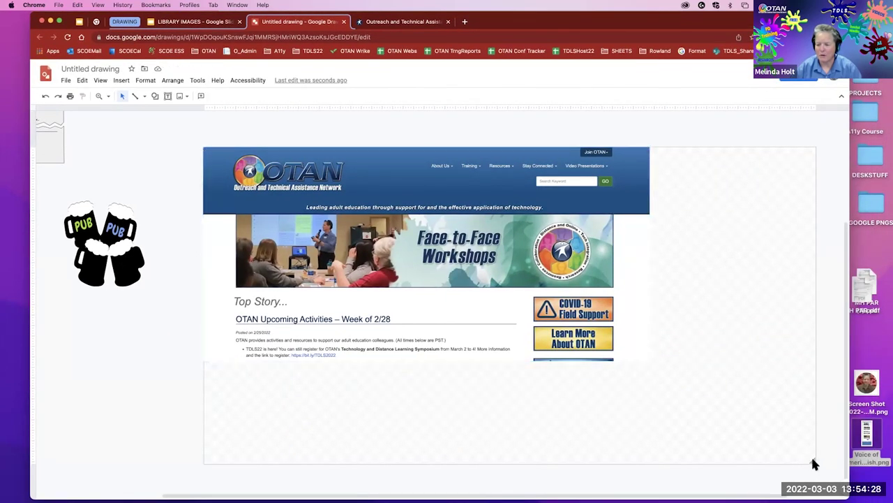
{"action": "left_click_drag", "start_coordinate": [649, 370], "coordinate": [620, 361]}
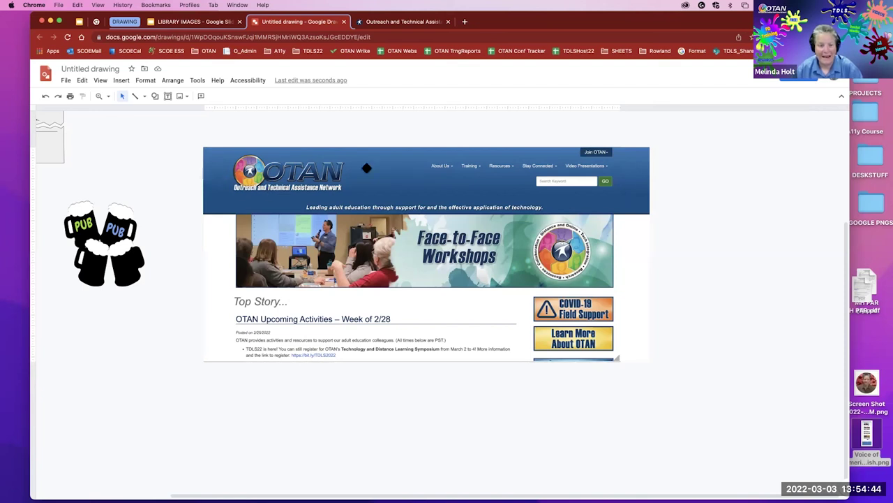
- Draw a right block arrow pointing at the Learn More About OTAN banner and fill it with solid purple
{"action": "left_click", "coordinate": [155, 96]}
{"action": "mouse_move", "coordinate": [179, 130]}
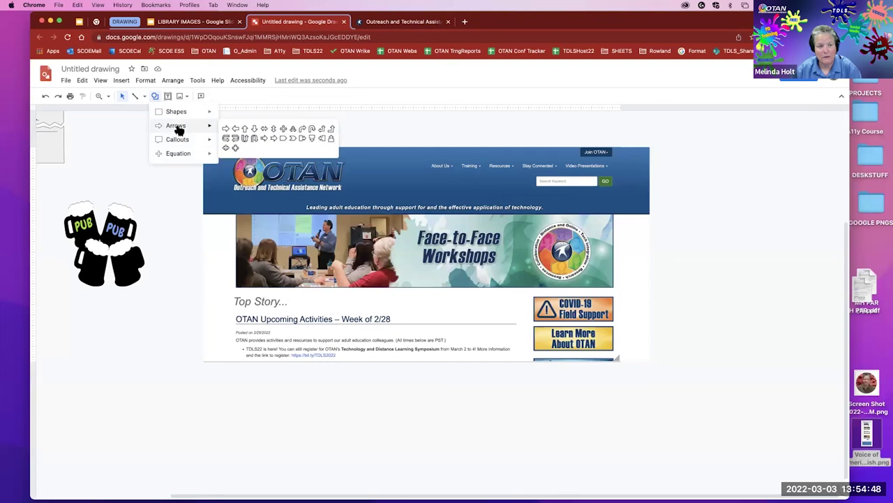
{"action": "left_click", "coordinate": [224, 131]}
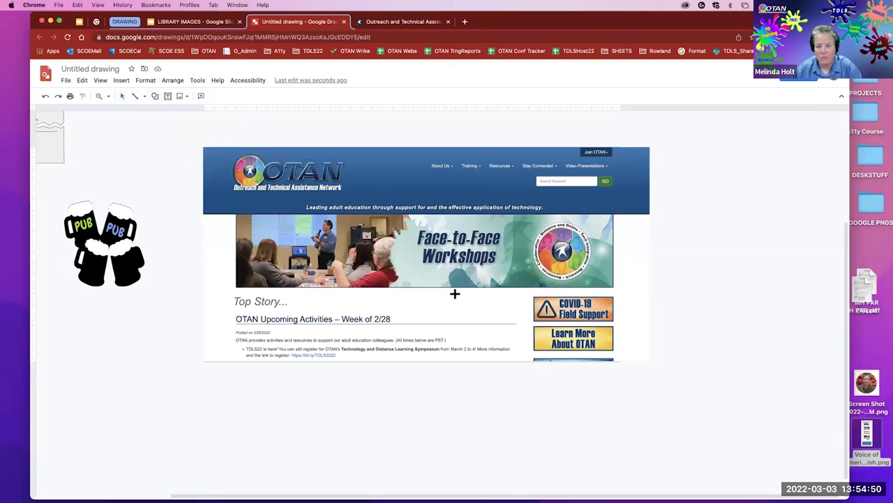
{"action": "left_click_drag", "start_coordinate": [448, 301], "coordinate": [527, 359]}
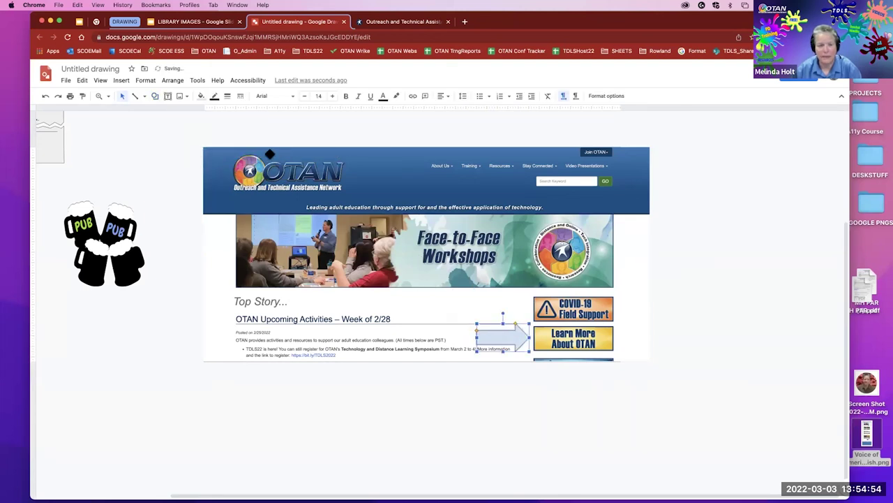
{"action": "left_click", "coordinate": [201, 96]}
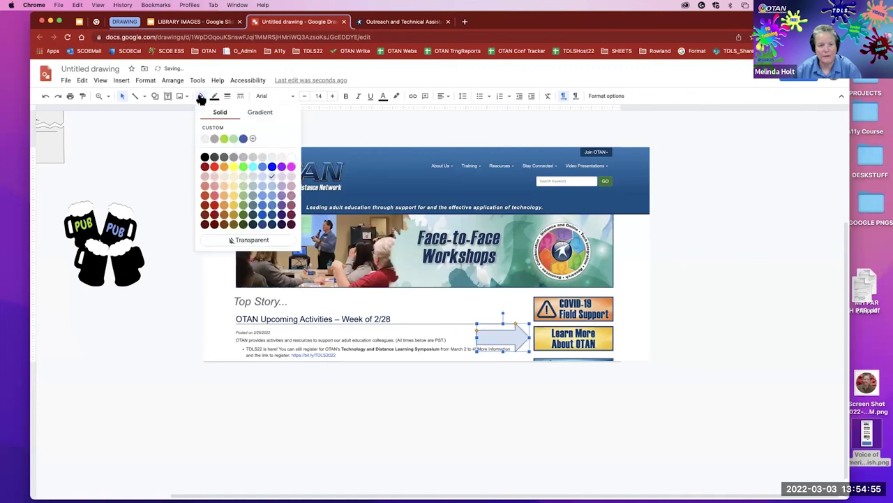
{"action": "left_click", "coordinate": [285, 169]}
{"action": "left_click", "coordinate": [672, 373]}
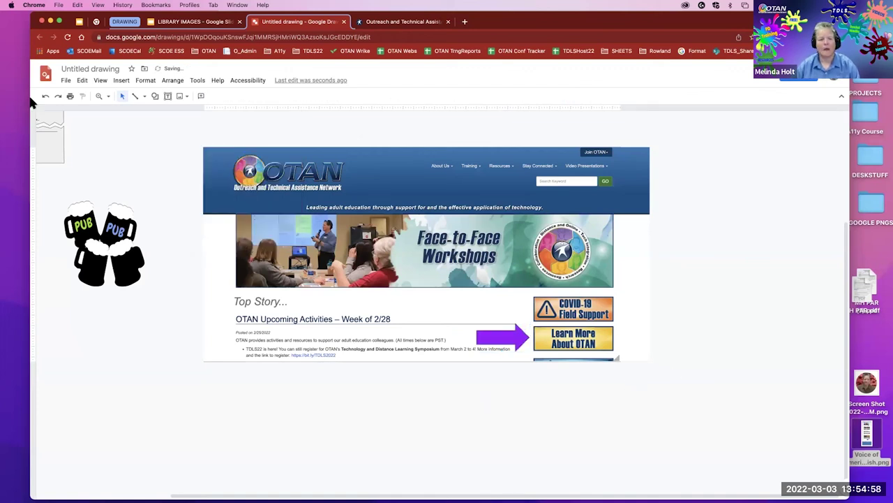
- Download the annotated drawing as a PNG image named DEMO2 to the Desktop
{"action": "left_click", "coordinate": [64, 81]}
{"action": "mouse_move", "coordinate": [105, 180]}
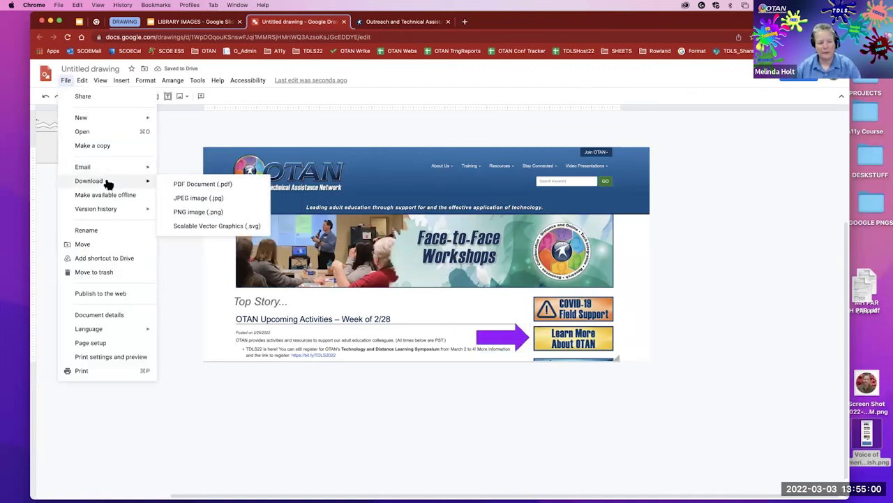
{"action": "left_click", "coordinate": [201, 213]}
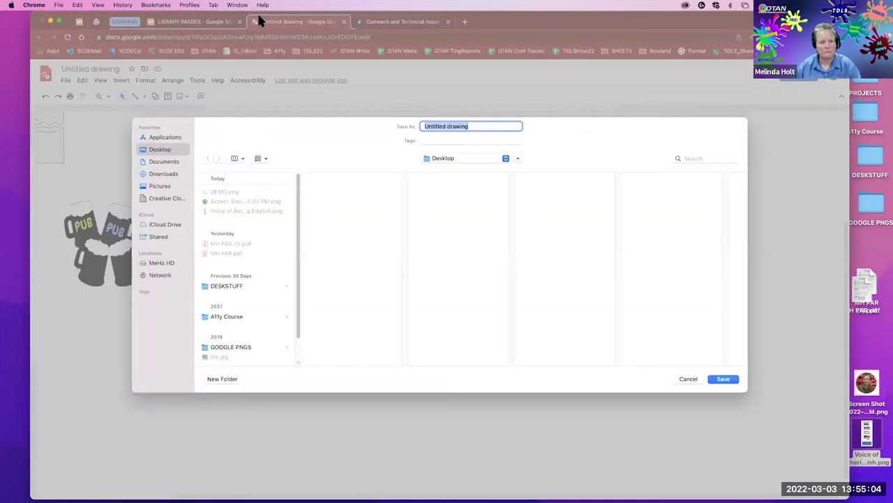
{"action": "type", "text": "DEMO"}
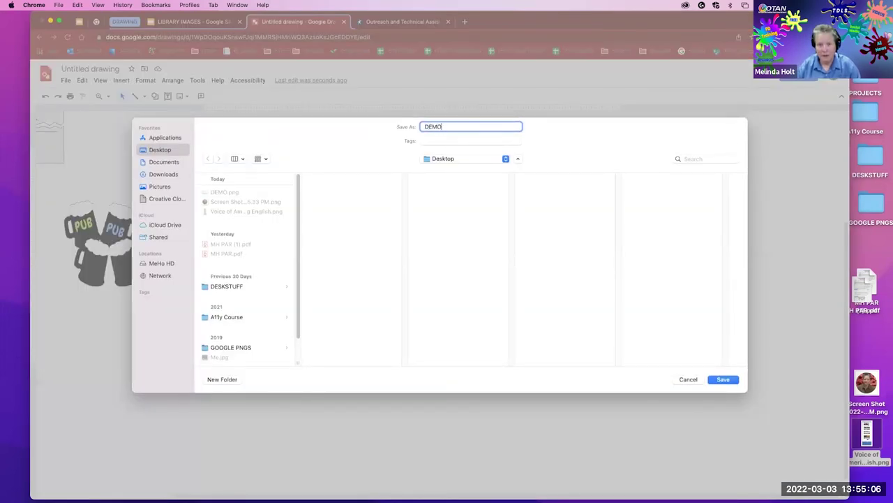
{"action": "left_click", "coordinate": [726, 379]}
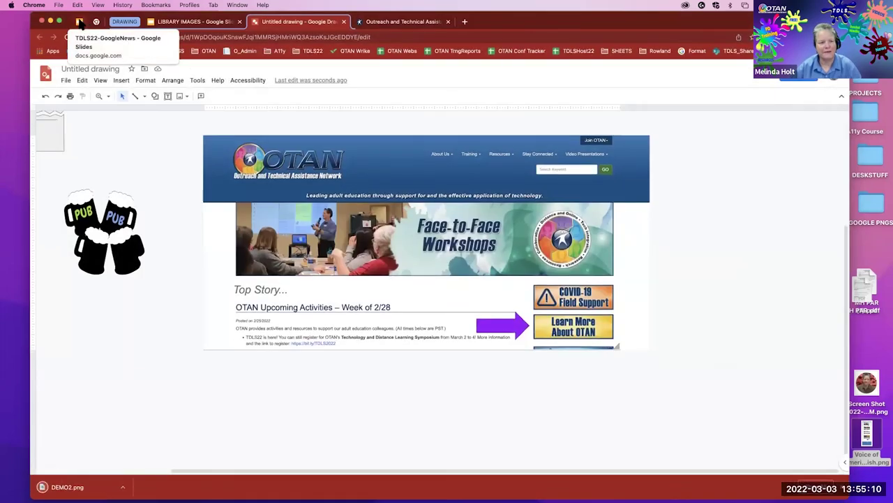